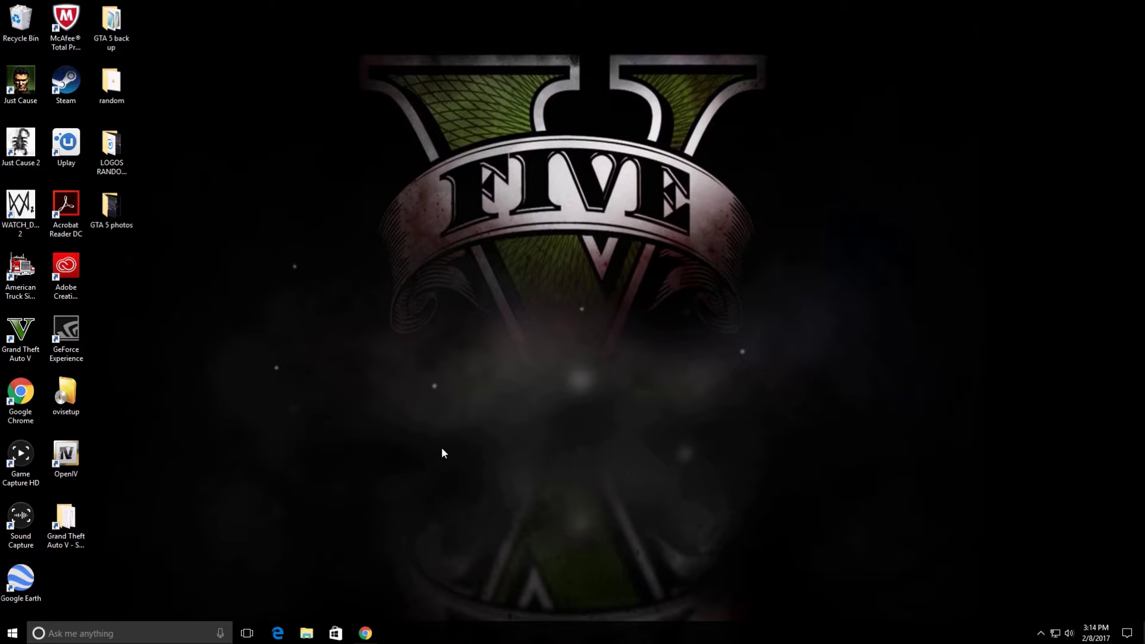
# Step: Restore the Chrome window showing the Script Hook V v1.0.944.2 download page
pyautogui.click(365, 633)
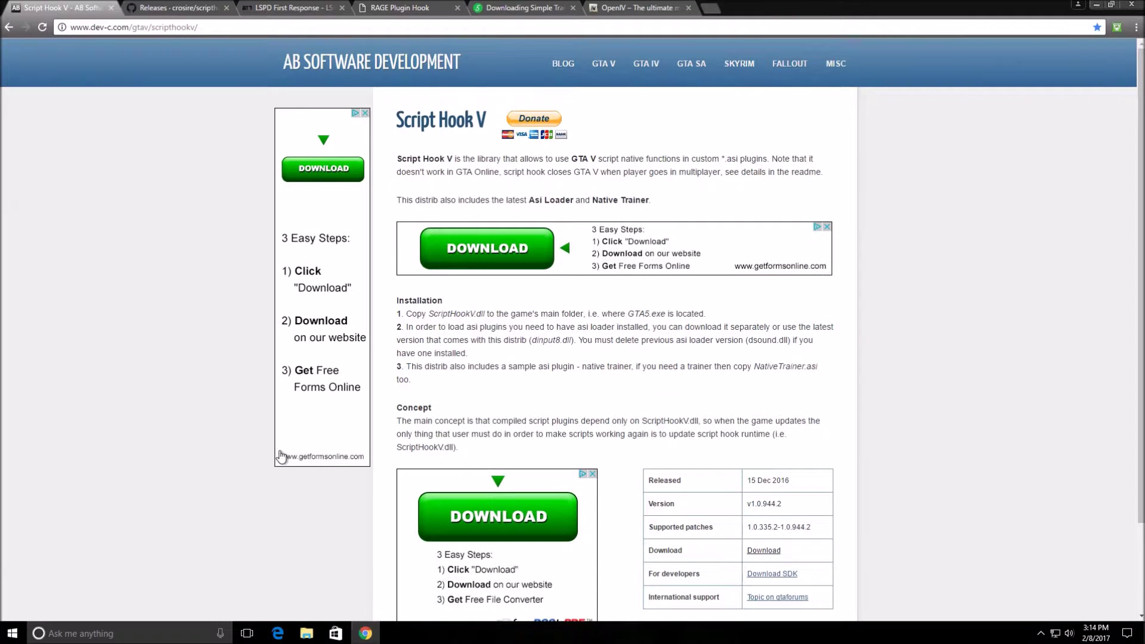
pyautogui.click(171, 10)
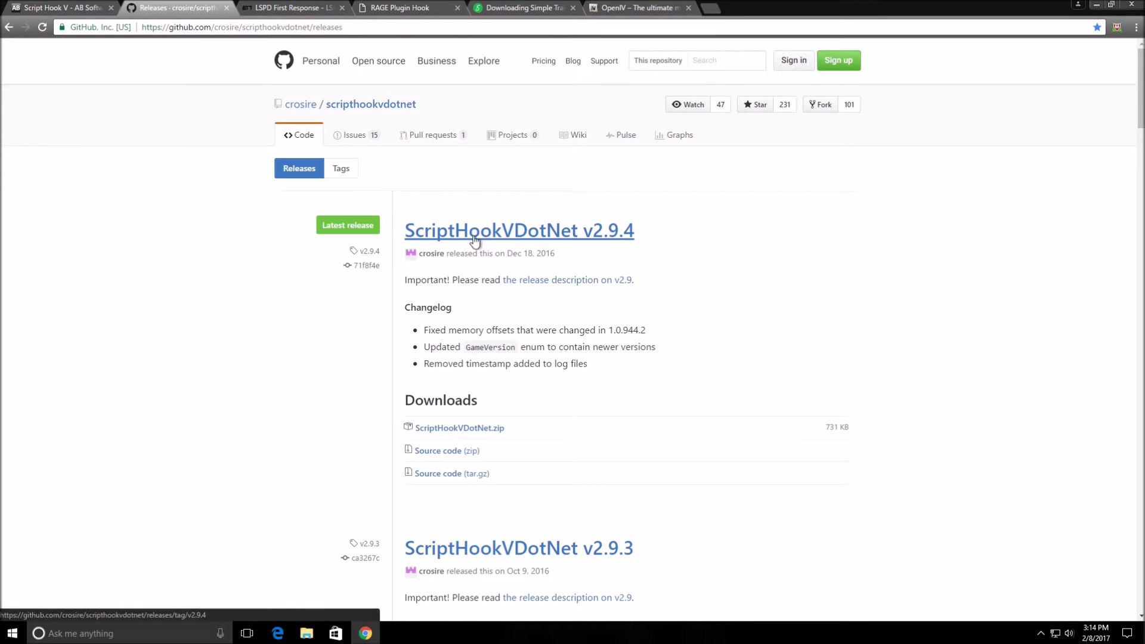
pyautogui.click(270, 7)
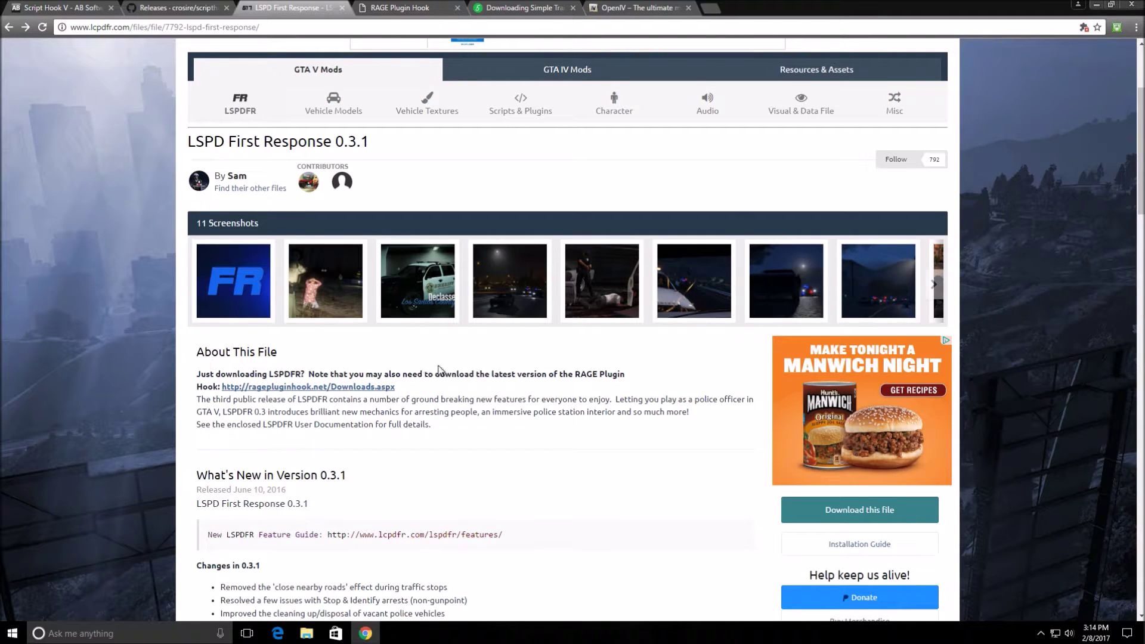
pyautogui.click(405, 7)
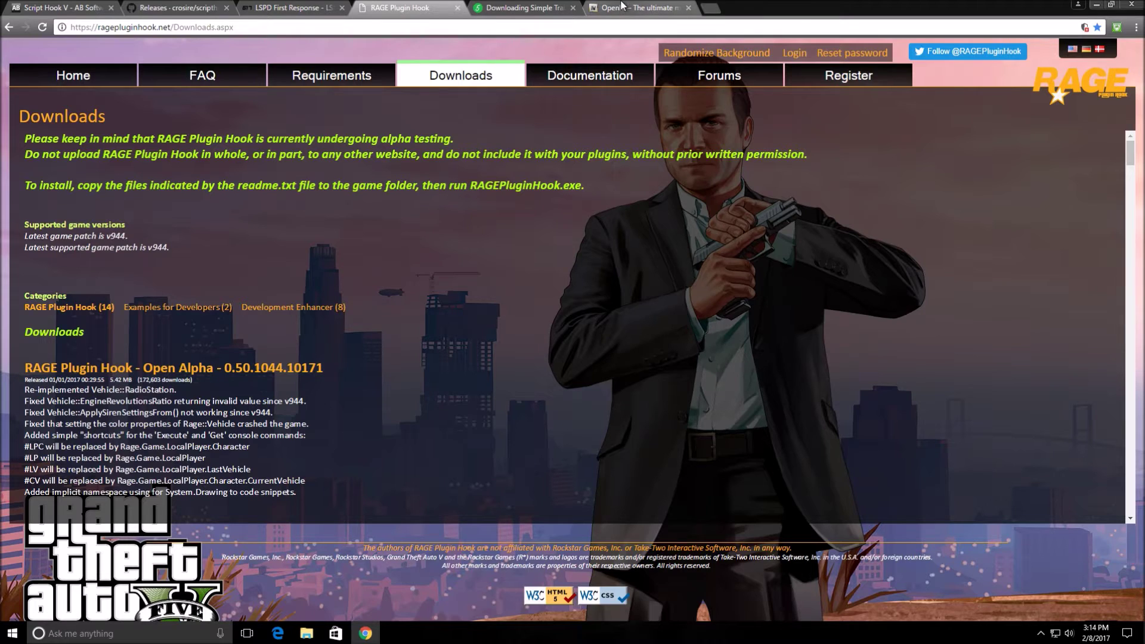
pyautogui.click(513, 8)
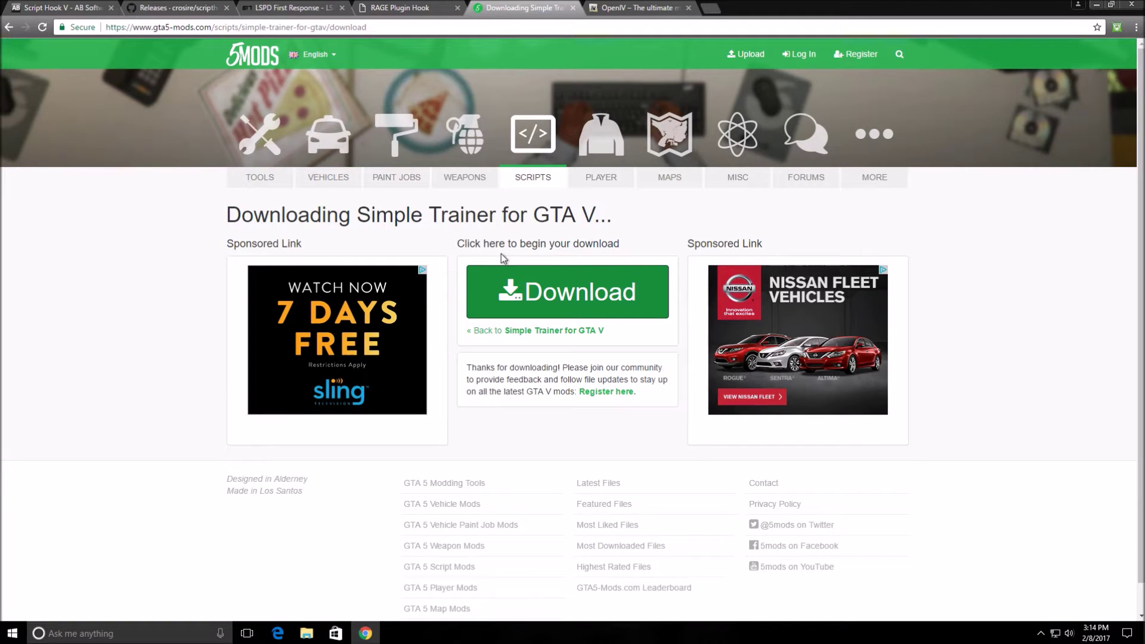
pyautogui.click(611, 6)
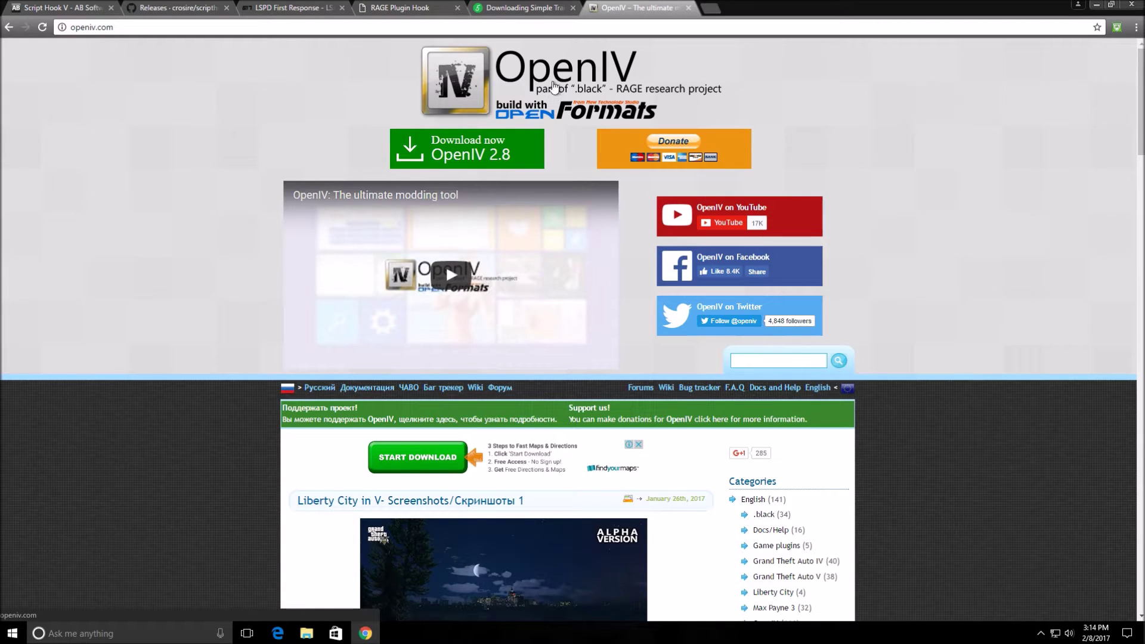
pyautogui.click(32, 9)
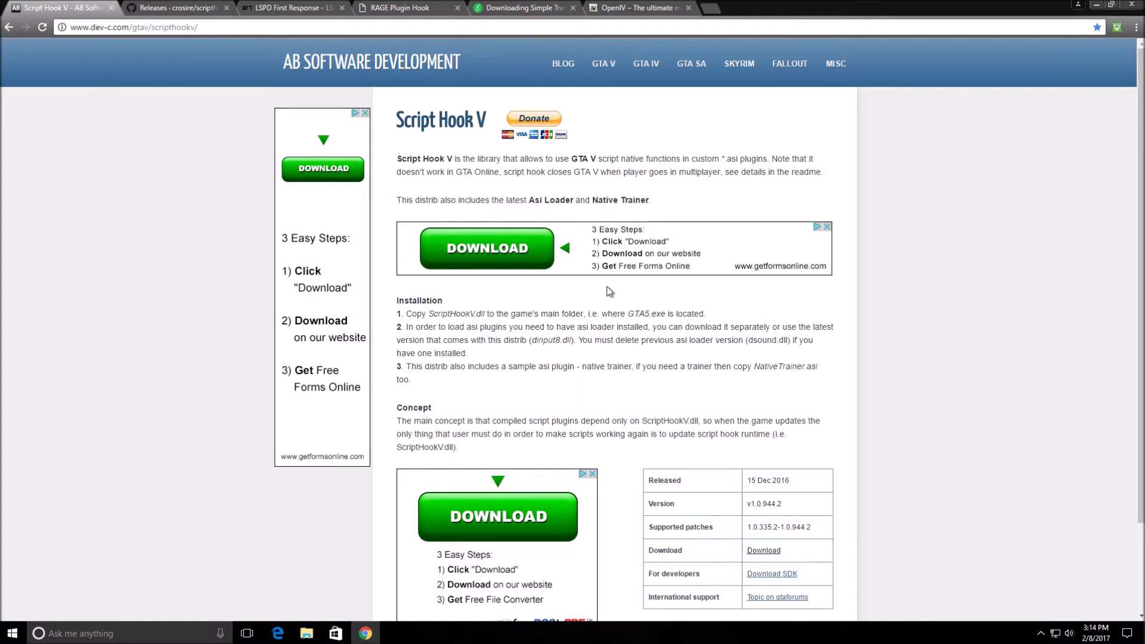
# Step: Download the Script Hook V v1.0.944.2 archive despite the McAfee warning, plus ScriptHookVDotNet.zip v2.9.4
pyautogui.scroll(-2, 609, 291)
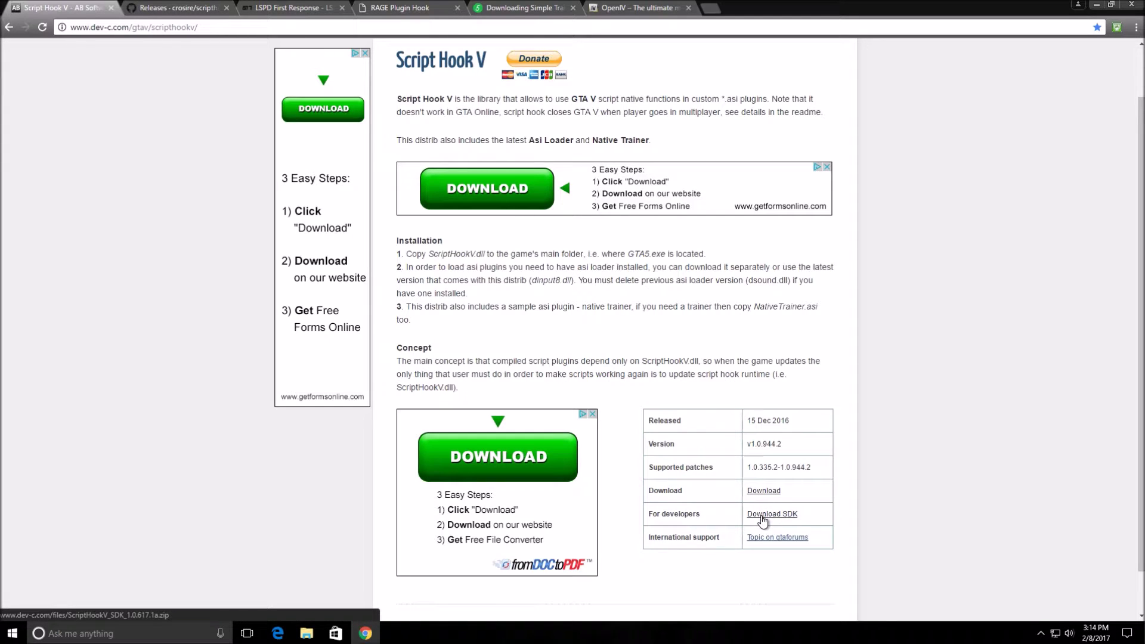
pyautogui.click(764, 492)
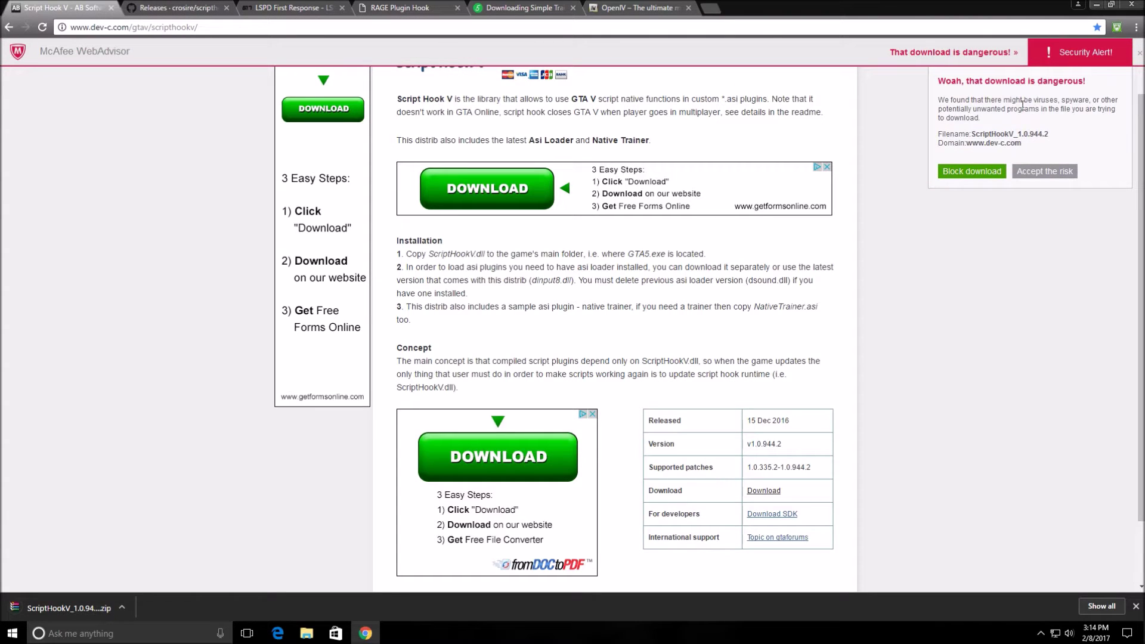
pyautogui.click(1053, 172)
pyautogui.click(183, 6)
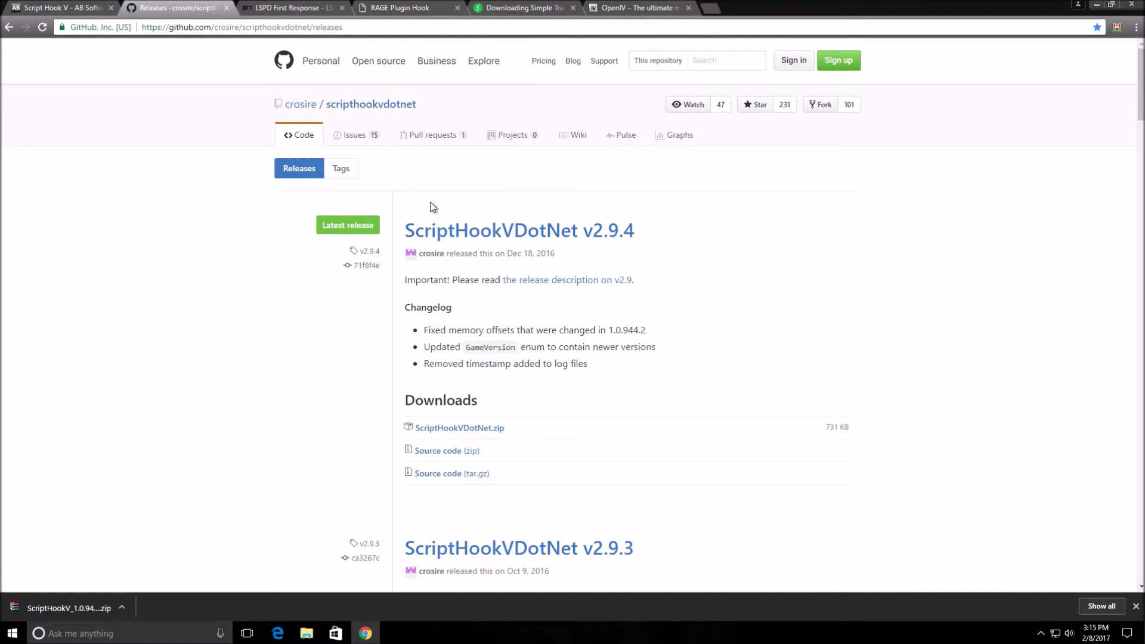
pyautogui.click(469, 428)
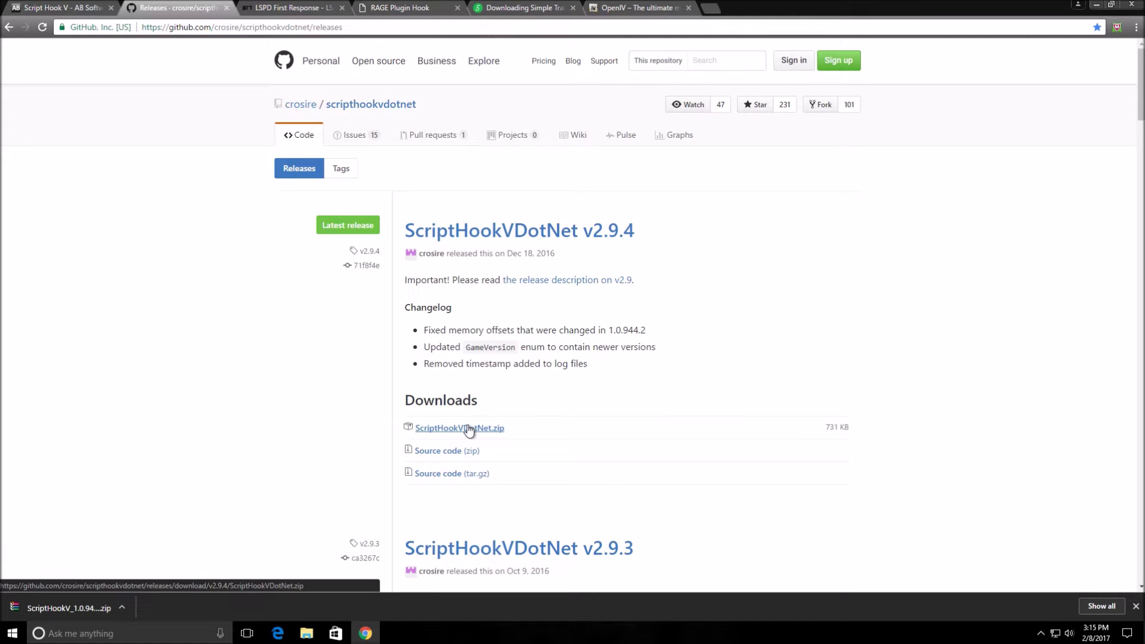
# Step: Start the LSPD First Response file download and agree to its download terms
pyautogui.click(288, 7)
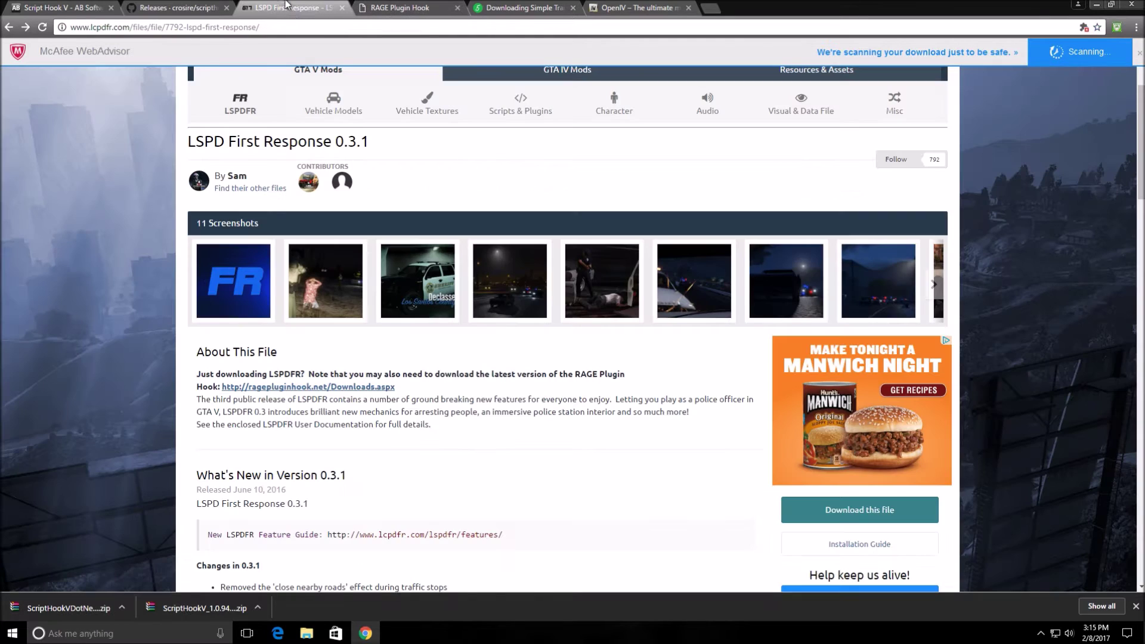
pyautogui.scroll(-2, 518, 334)
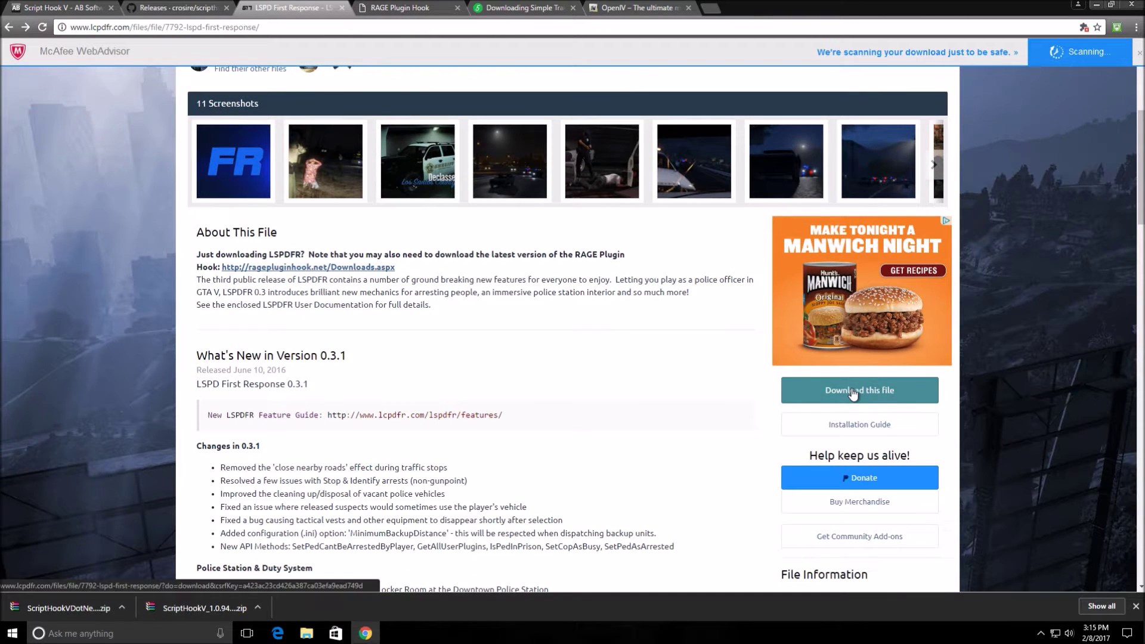
pyautogui.scroll(3, 649, 410)
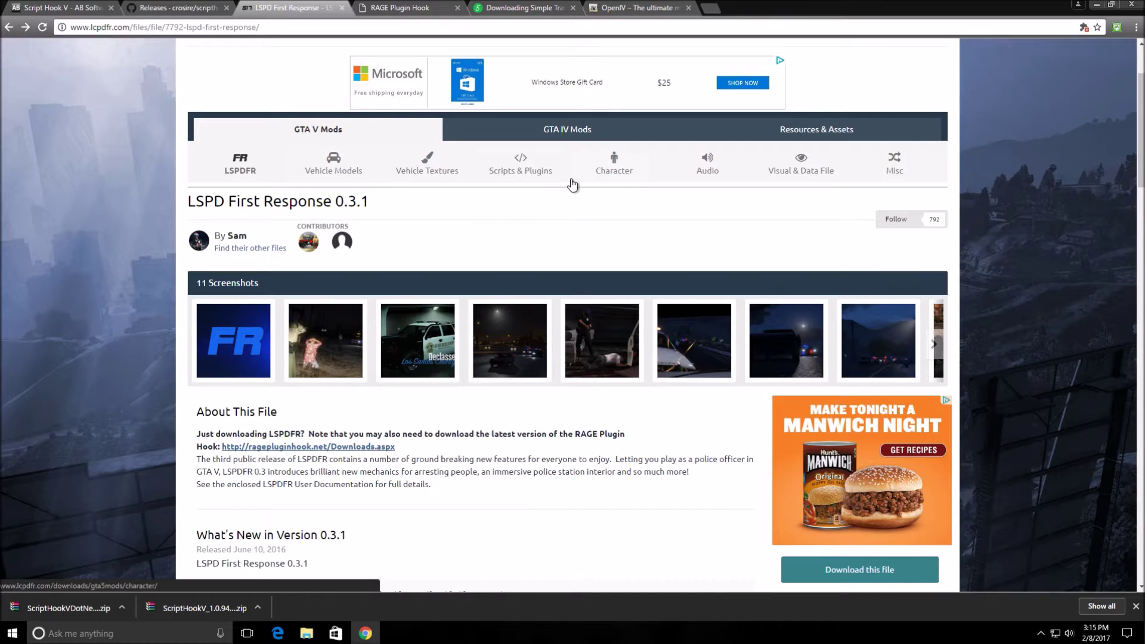
pyautogui.scroll(-3, 641, 198)
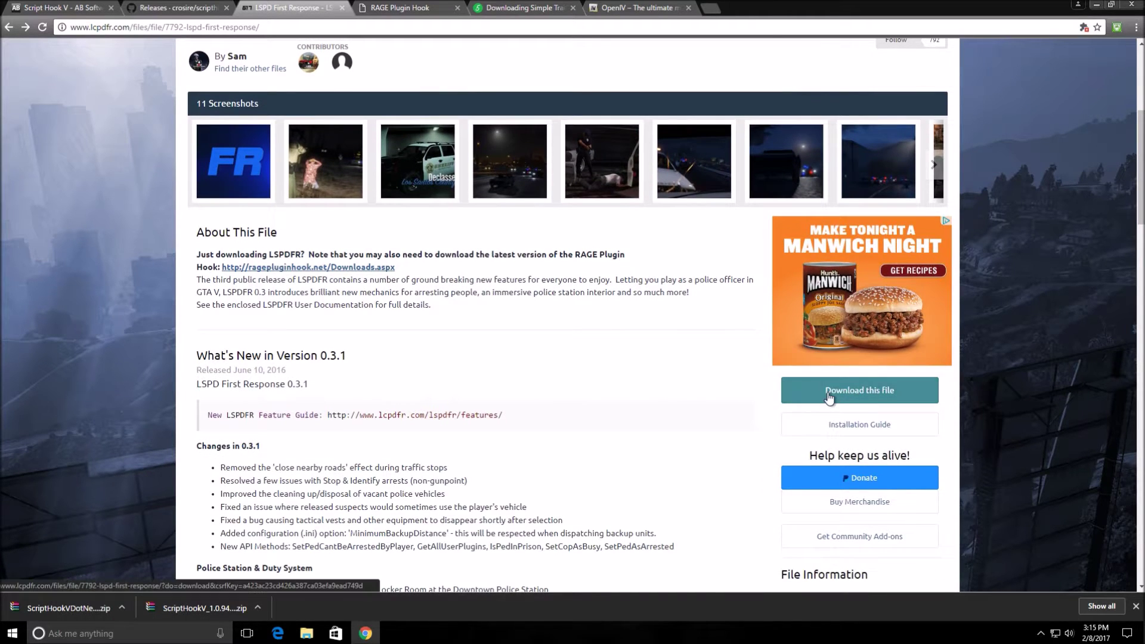
pyautogui.click(829, 393)
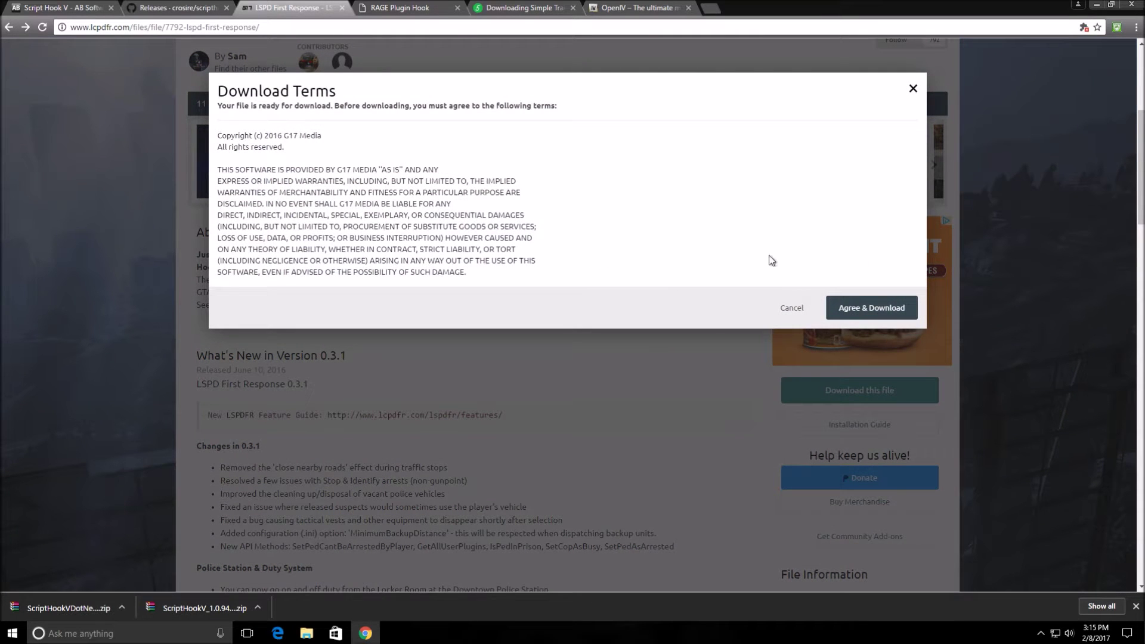
pyautogui.click(862, 313)
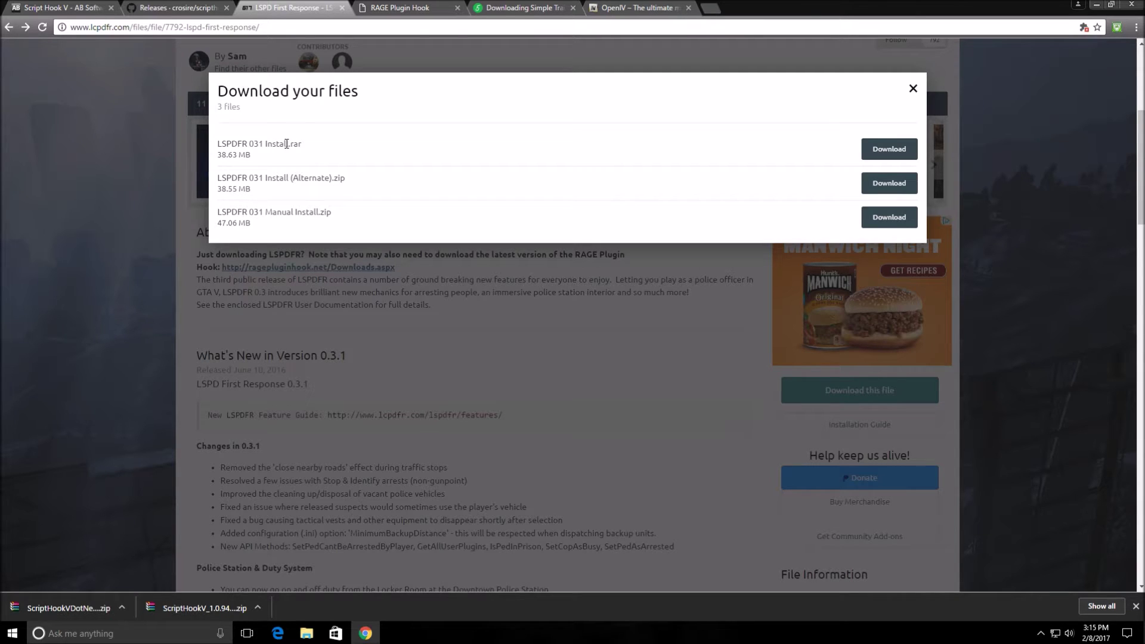
# Step: Download LSPDFR 031 Manual Install.zip after passing the reCAPTCHA check
pyautogui.moveTo(340, 220); pyautogui.dragTo(217, 216)
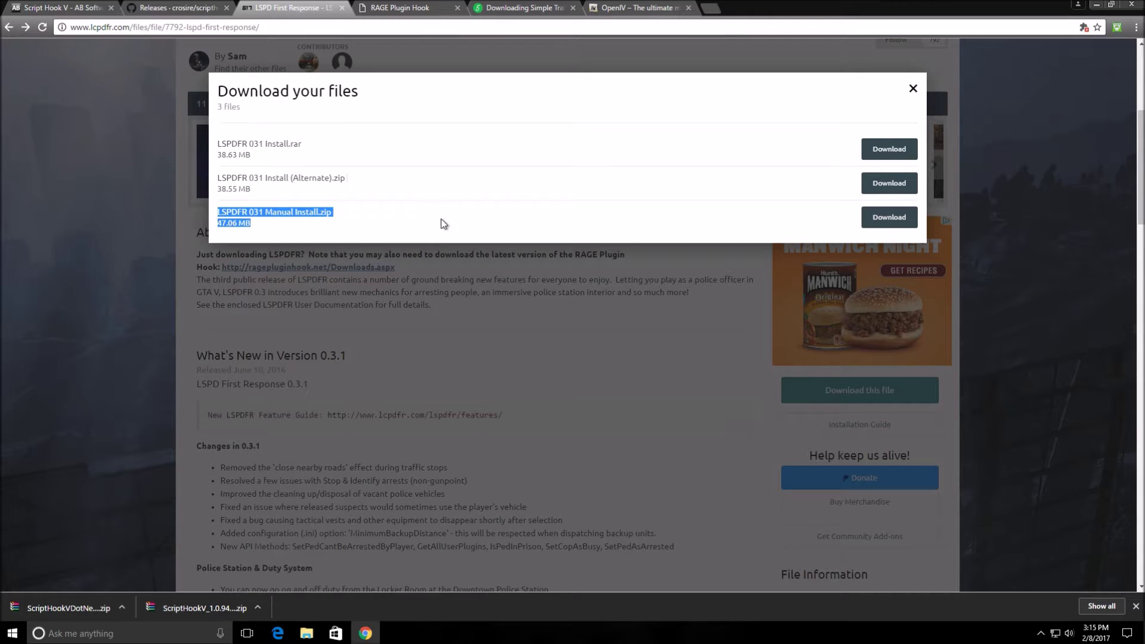
pyautogui.click(636, 216)
pyautogui.click(883, 220)
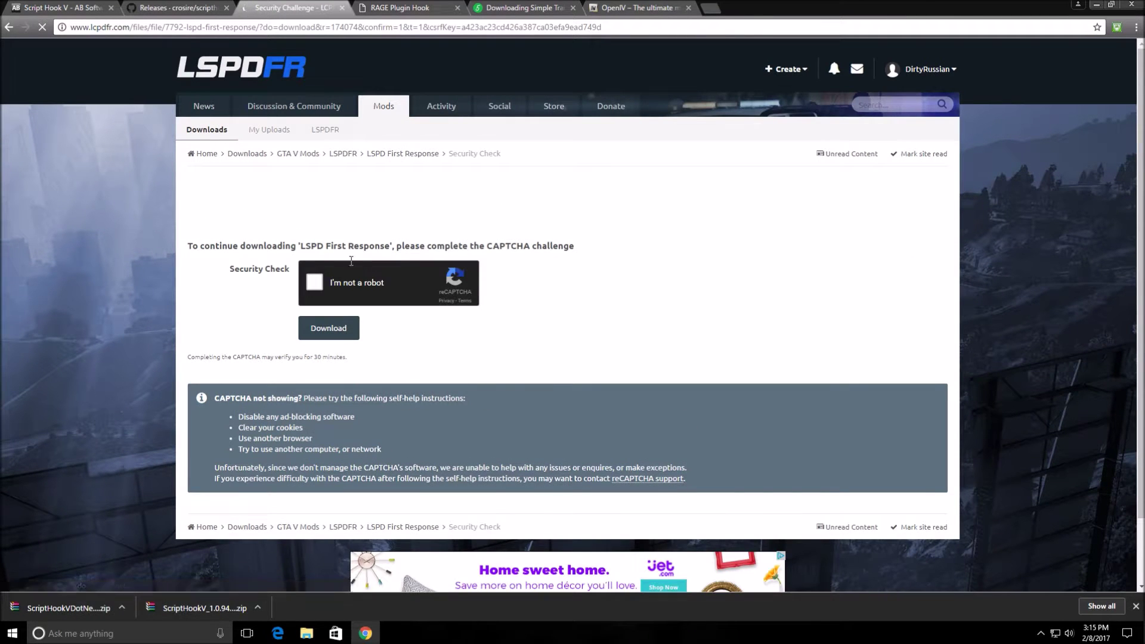
pyautogui.click(317, 283)
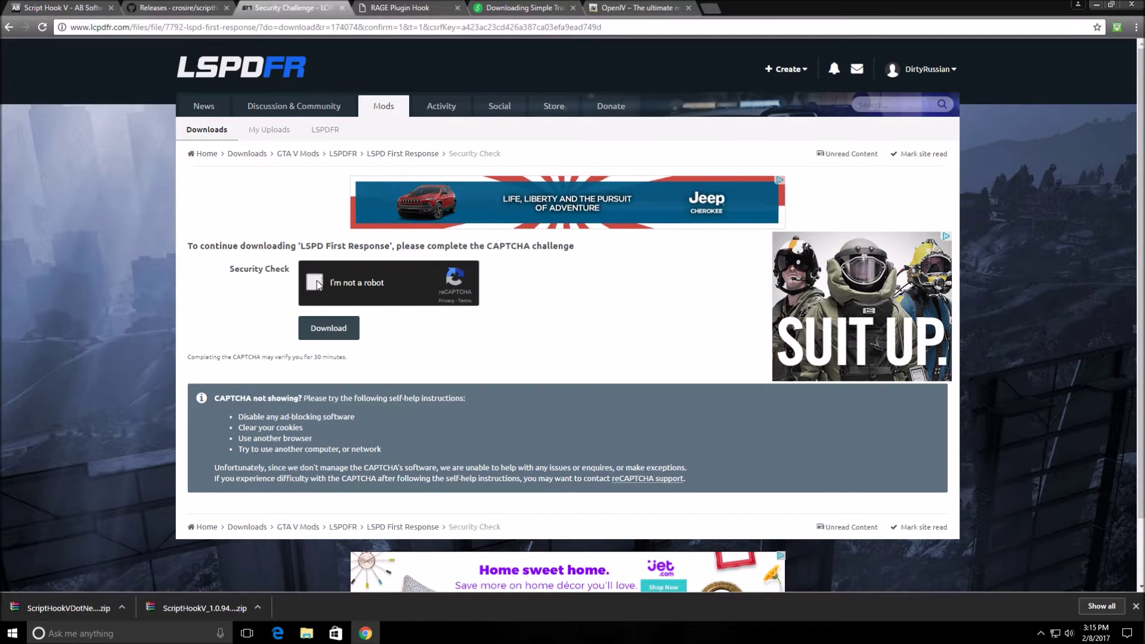
pyautogui.click(332, 335)
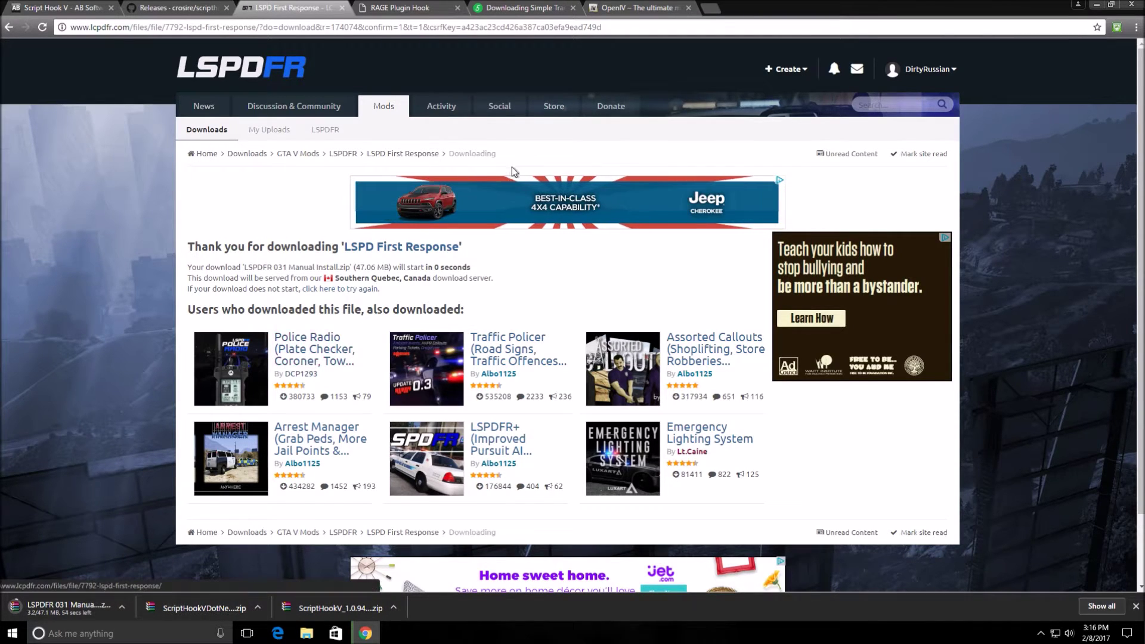
pyautogui.click(394, 8)
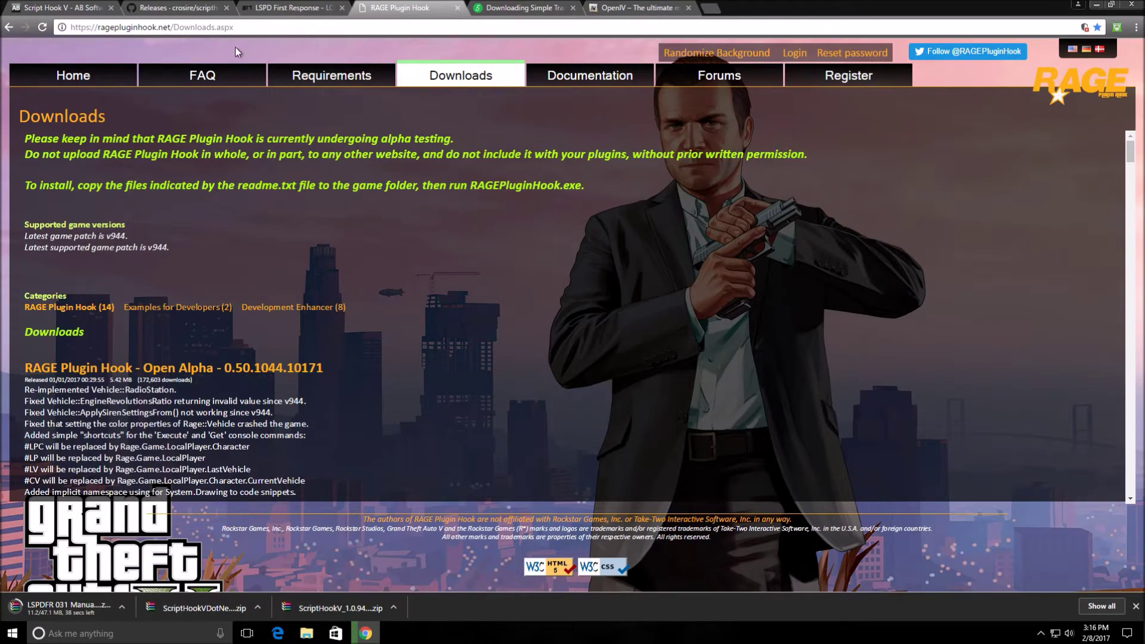
# Step: Download the RAGE Plugin Hook Open Alpha 0.50.1044.10171 zip from the Downloads list
pyautogui.scroll(-15, 182, 220)
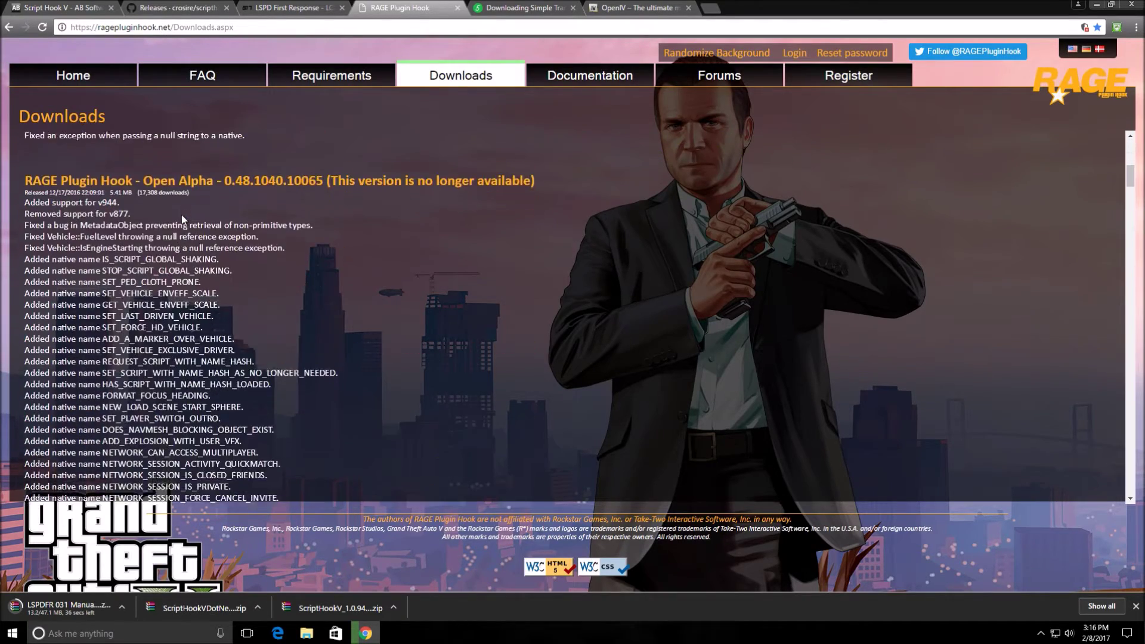
pyautogui.scroll(-10, 183, 214)
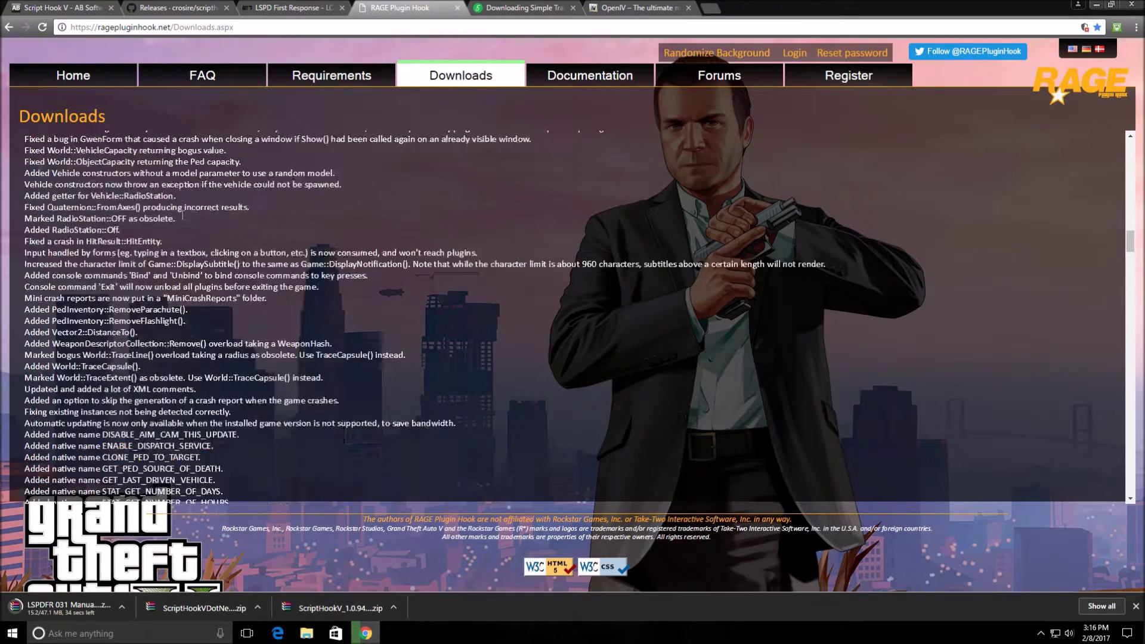
pyautogui.scroll(20, 183, 214)
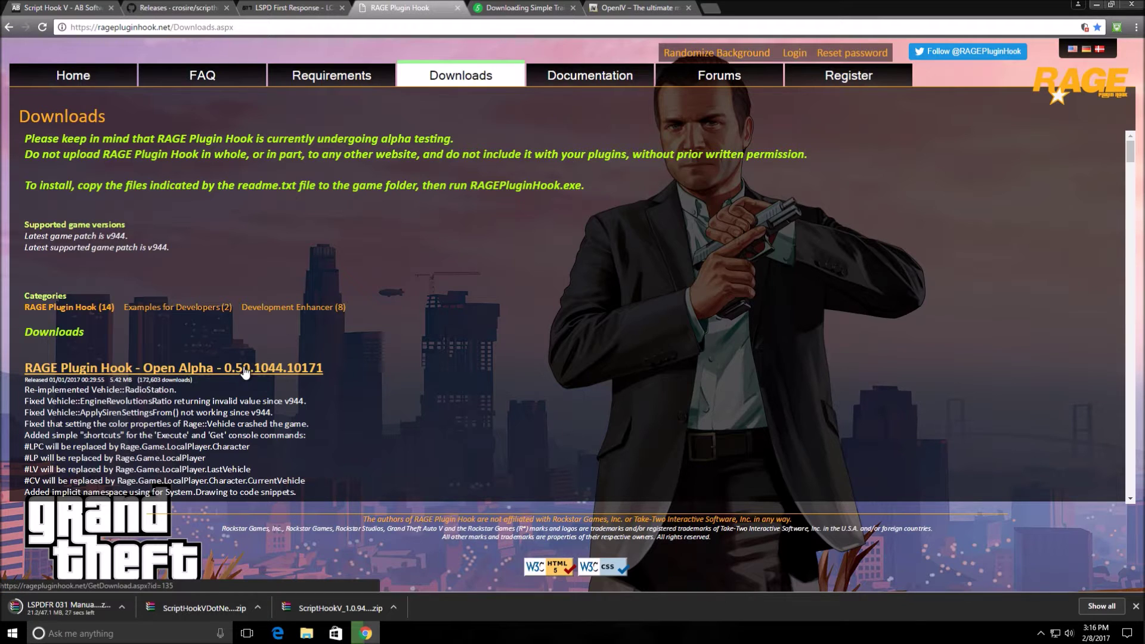
pyautogui.scroll(-2, 245, 371)
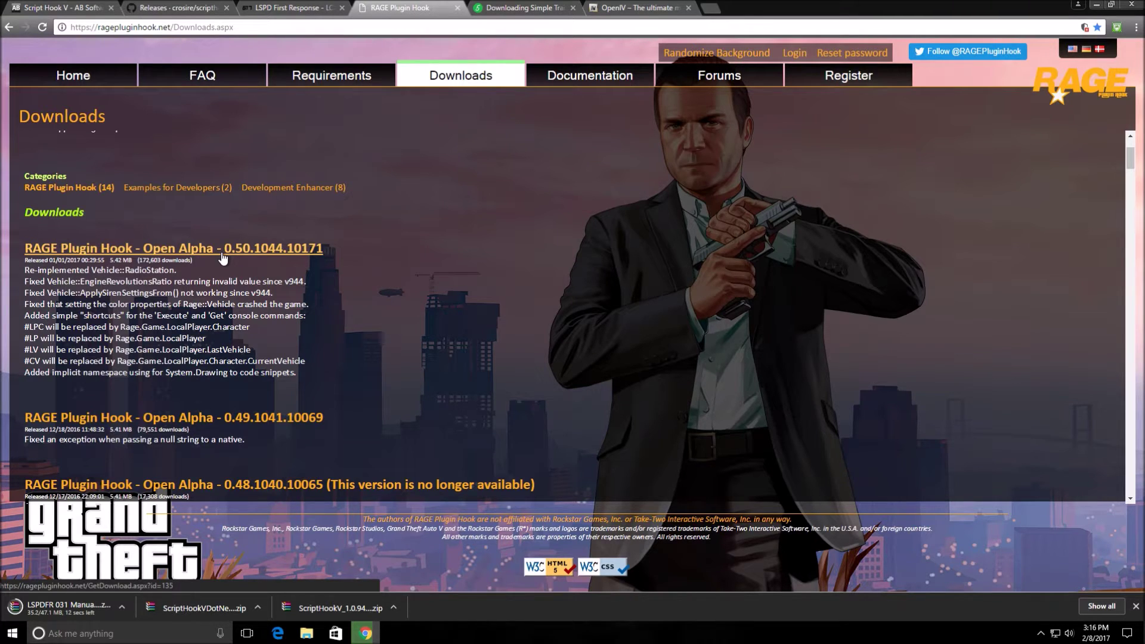
pyautogui.click(222, 257)
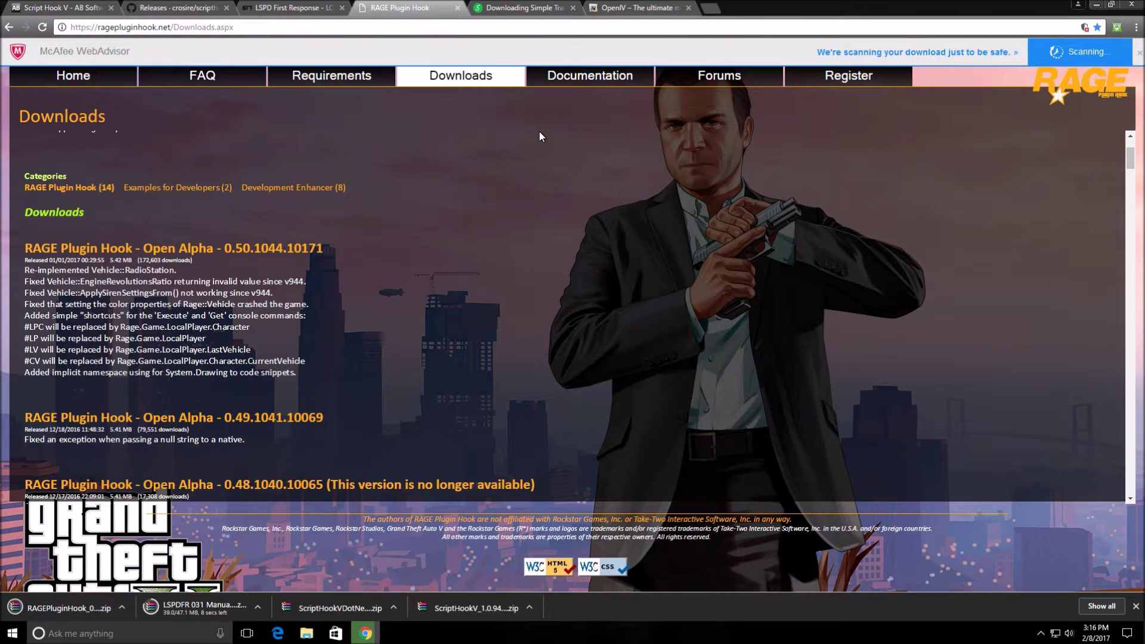
# Step: Download the Simple Trainer for GTA V archive, 3839b5-trainerv (3).rar
pyautogui.click(523, 8)
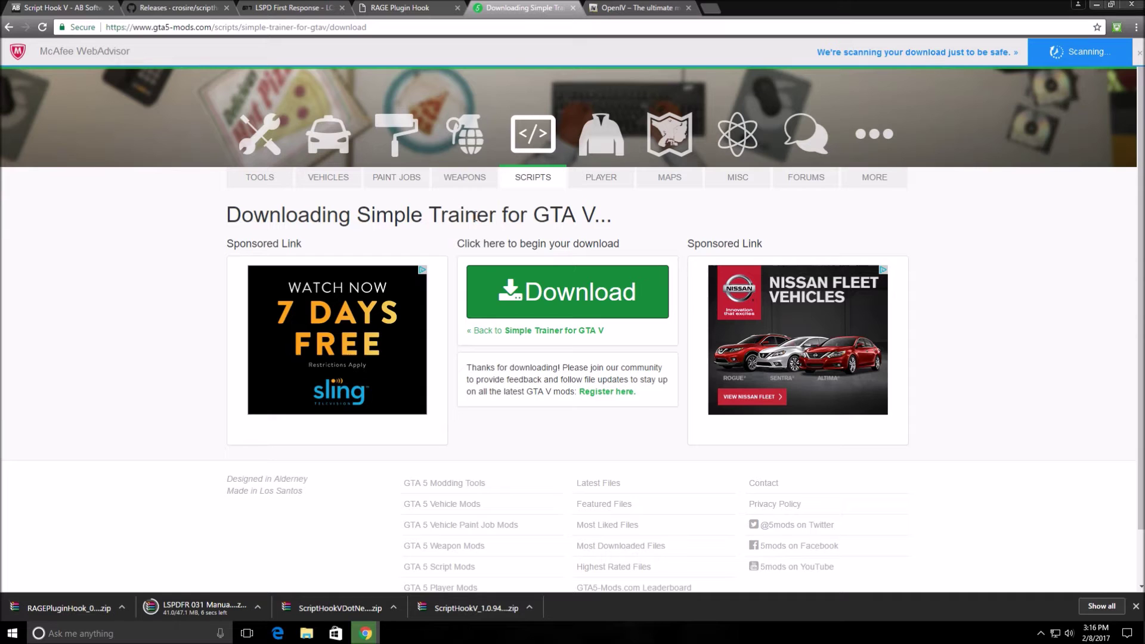
pyautogui.click(9, 27)
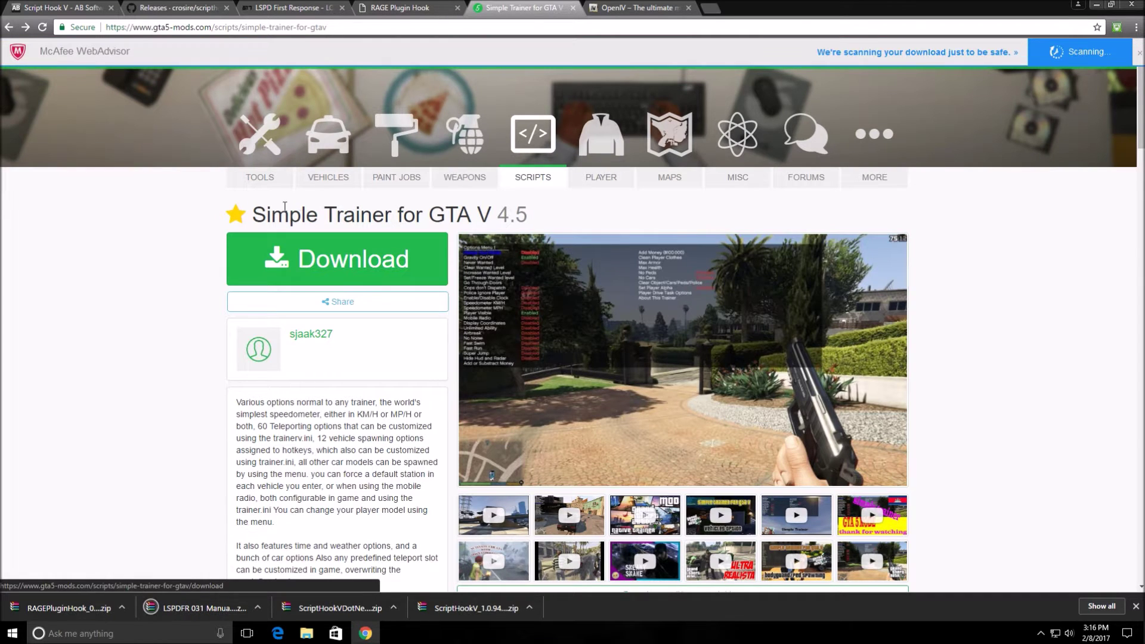
pyautogui.scroll(-2, 568, 326)
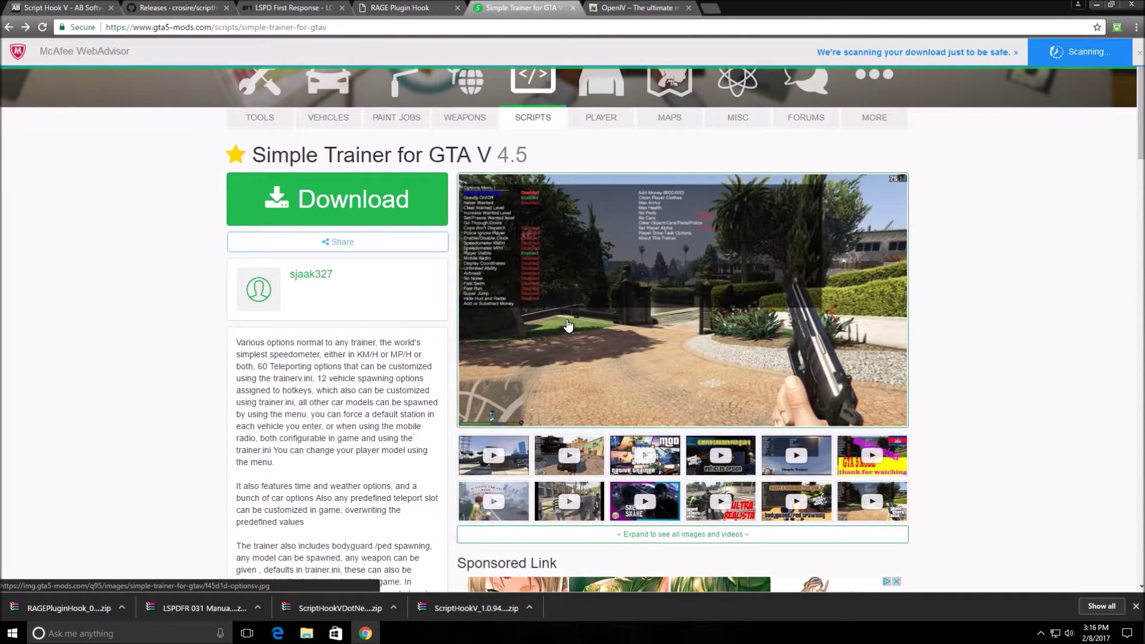
pyautogui.scroll(2, 342, 260)
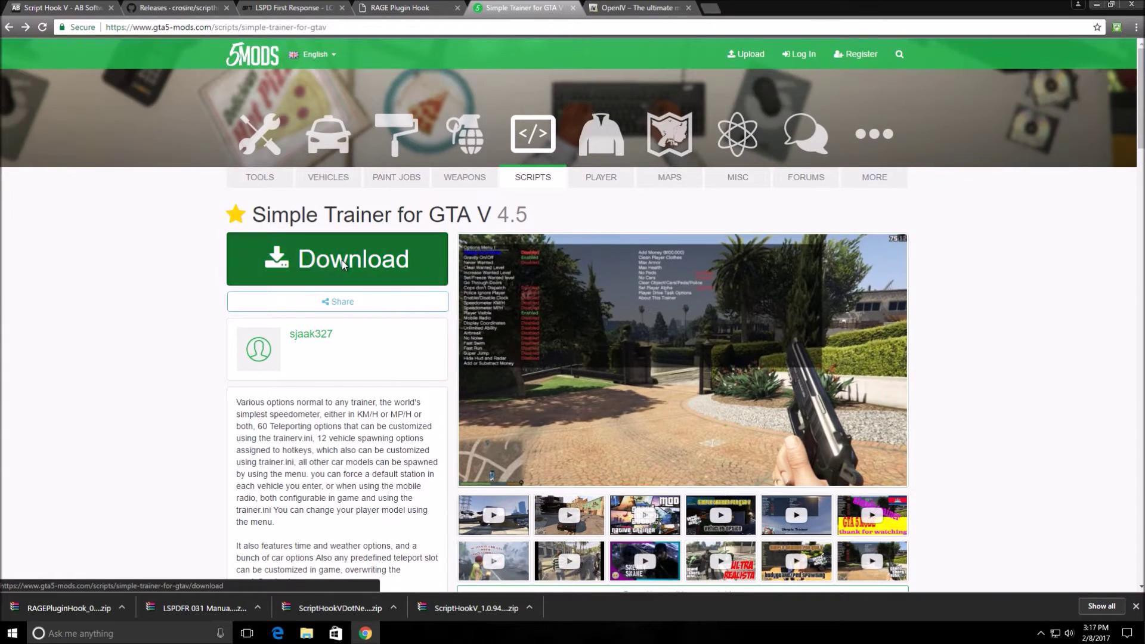
pyautogui.click(341, 260)
pyautogui.click(576, 301)
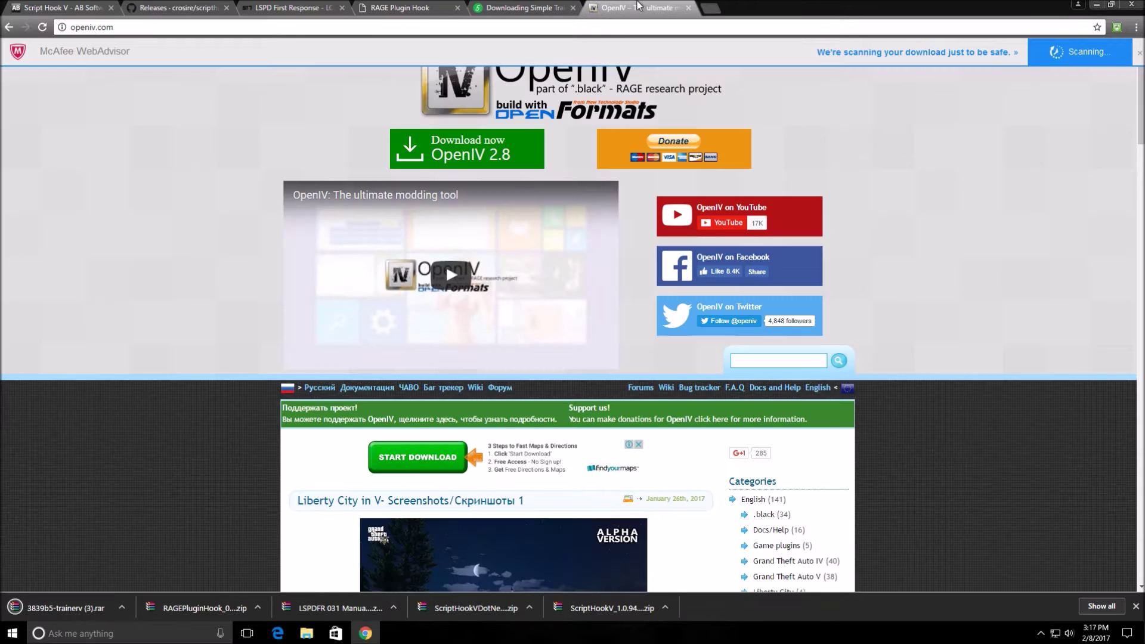
pyautogui.click(638, 8)
# Step: Open ScriptHookV_1.0.944.2 (5).zip from Chrome's download shelf in WinRAR
pyautogui.scroll(-3, 1139, 90)
pyautogui.scroll(3, 1141, 87)
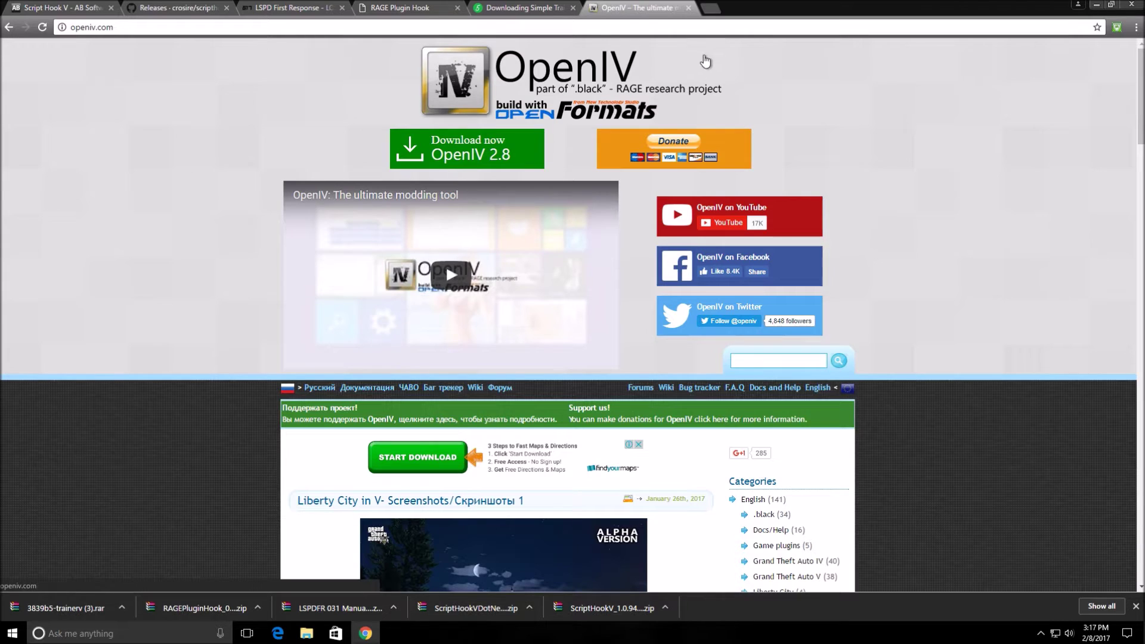
pyautogui.click(596, 606)
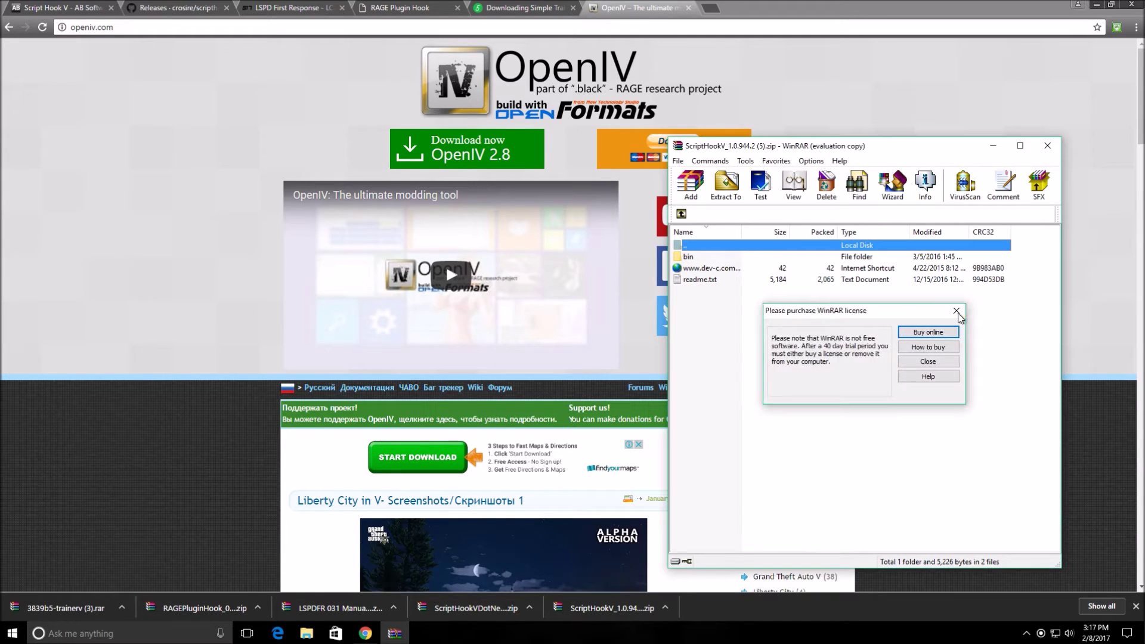
# Step: Dismiss the WinRAR license reminder, check the bin folder, and open readme.txt in Notepad
pyautogui.click(957, 311)
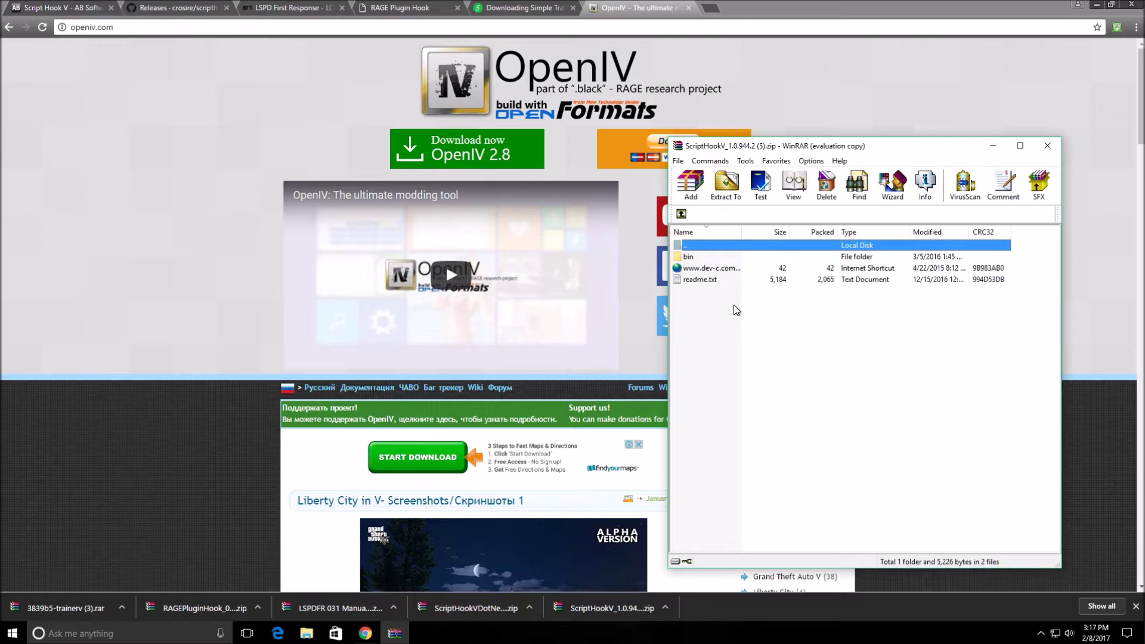
pyautogui.doubleClick(695, 258)
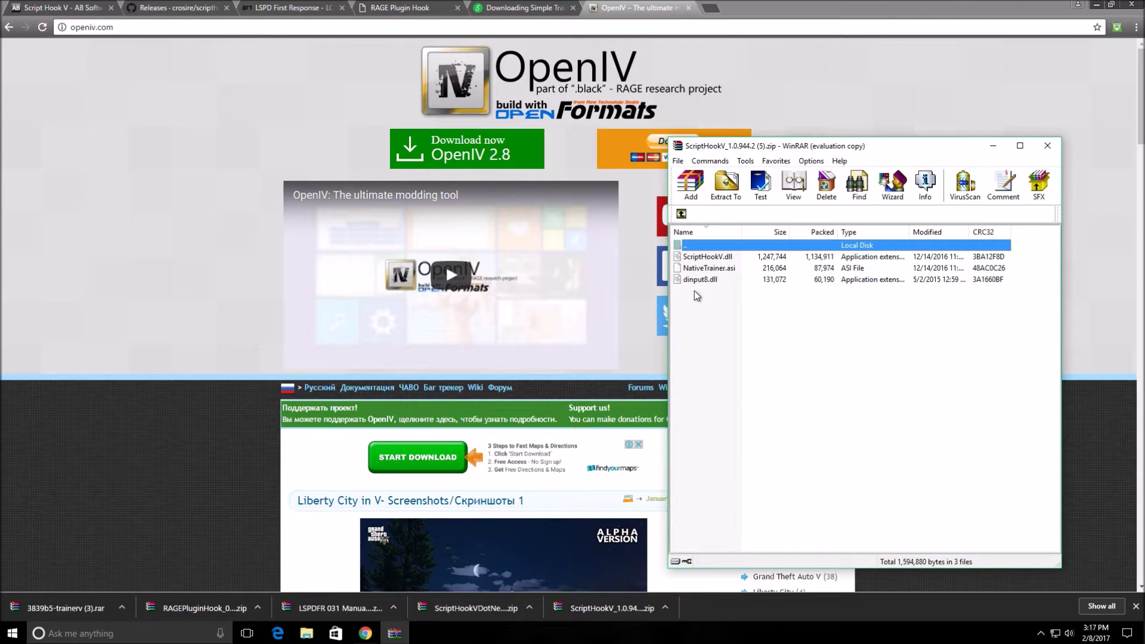
pyautogui.click(681, 215)
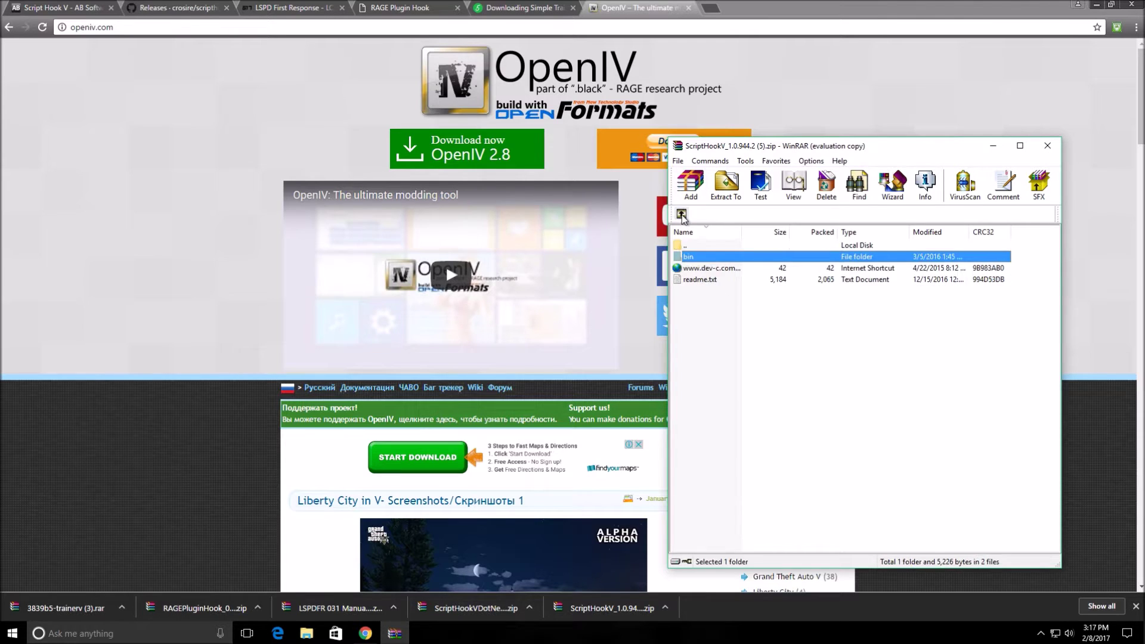
pyautogui.doubleClick(695, 280)
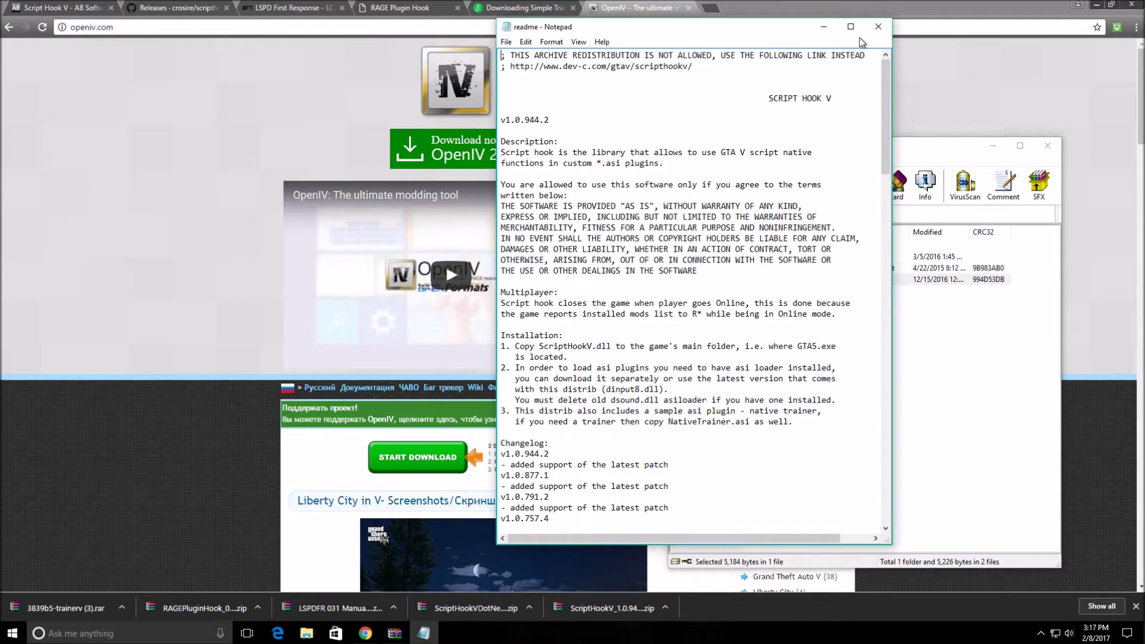
# Step: Read through Script Hook V's readme.txt installation notes and changelog, then close Notepad
pyautogui.click(876, 28)
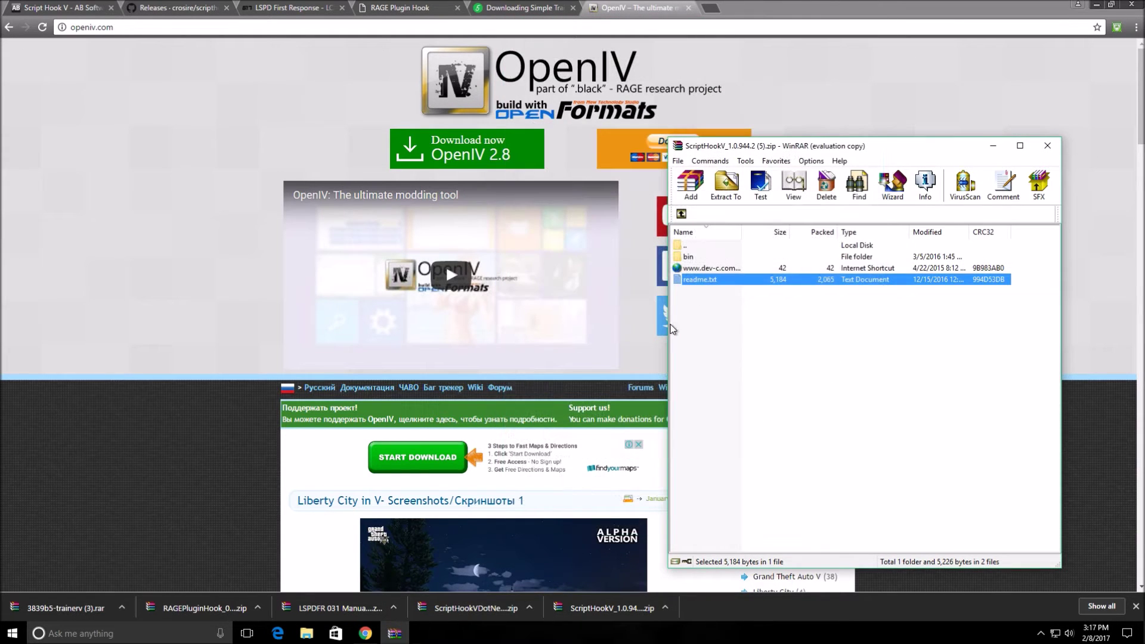
pyautogui.doubleClick(700, 283)
pyautogui.scroll(-2, 715, 285)
pyautogui.scroll(-17, 714, 284)
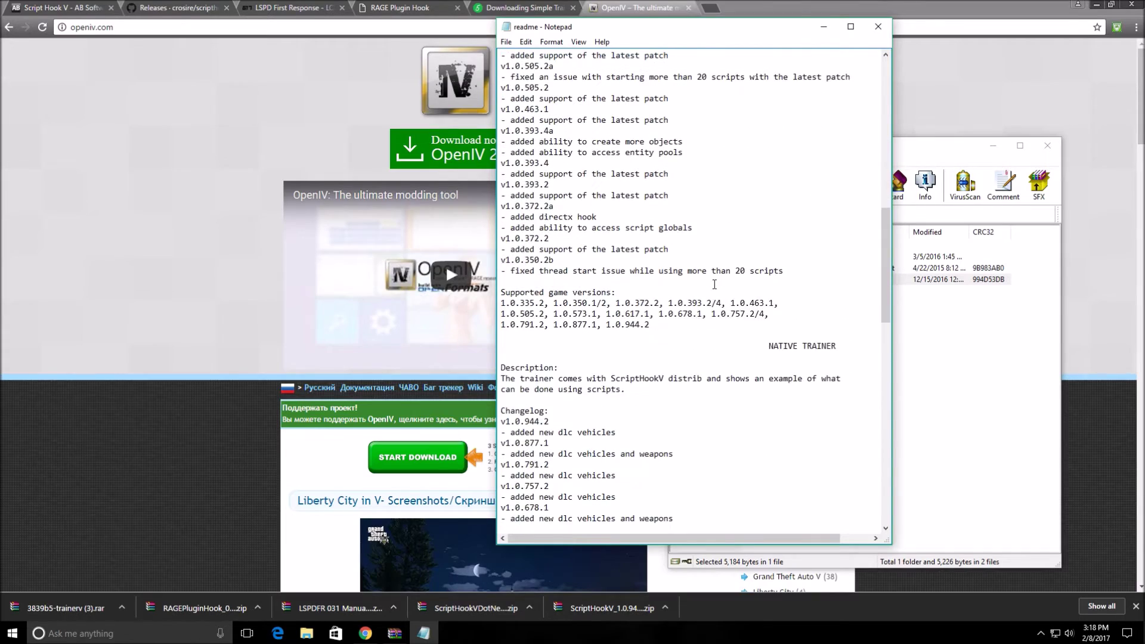
pyautogui.scroll(-20, 714, 284)
pyautogui.scroll(-4, 715, 285)
pyautogui.scroll(20, 715, 285)
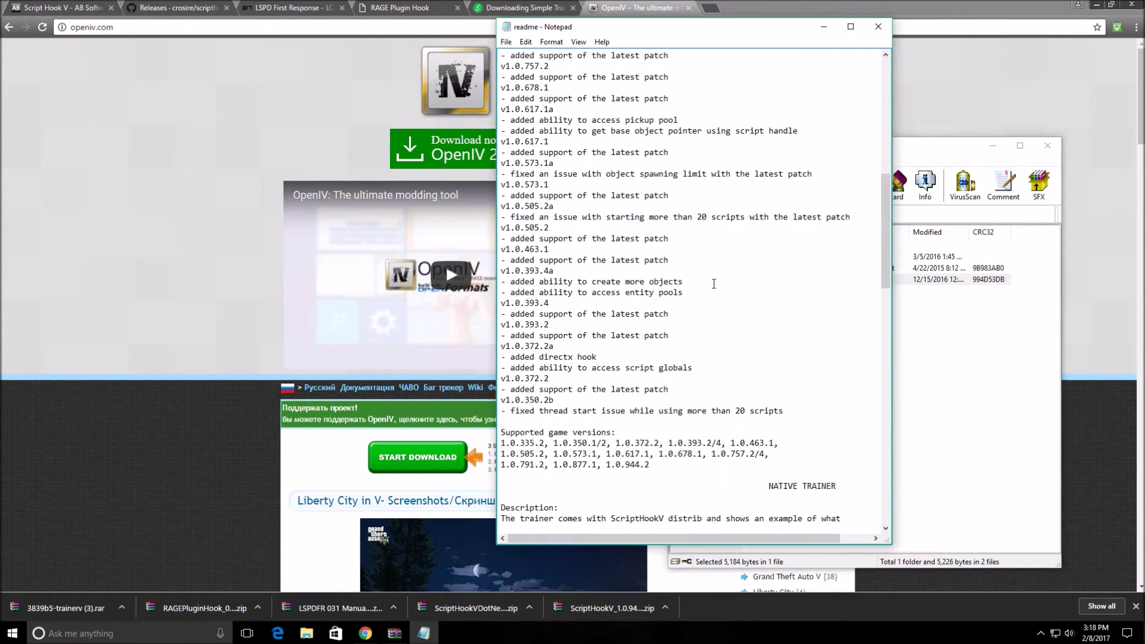
pyautogui.scroll(16, 714, 284)
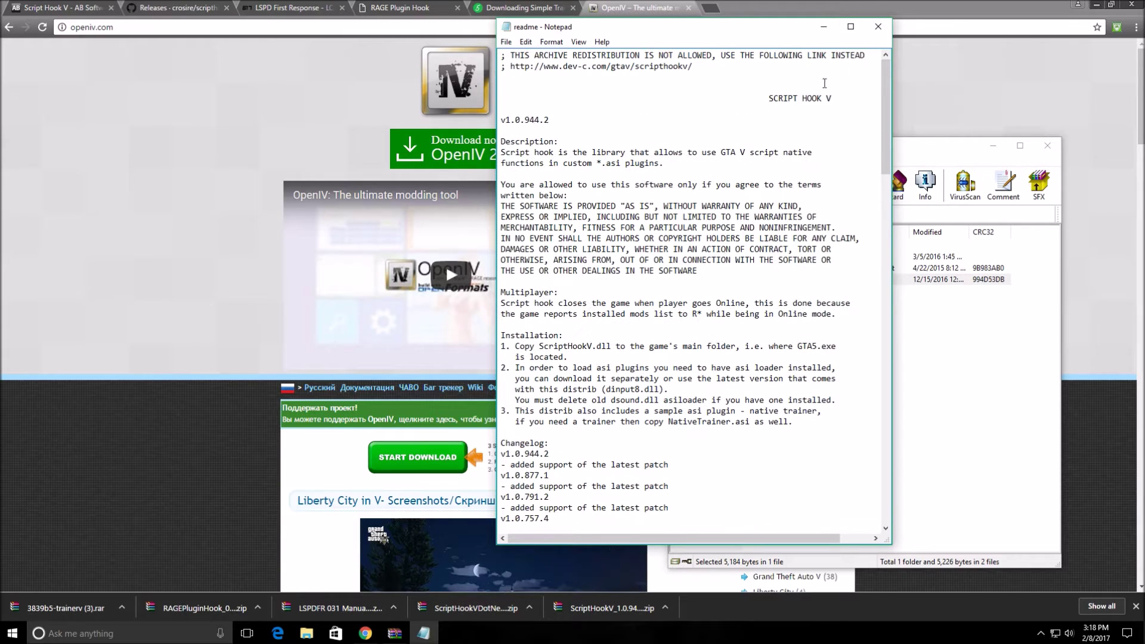
pyautogui.click(878, 26)
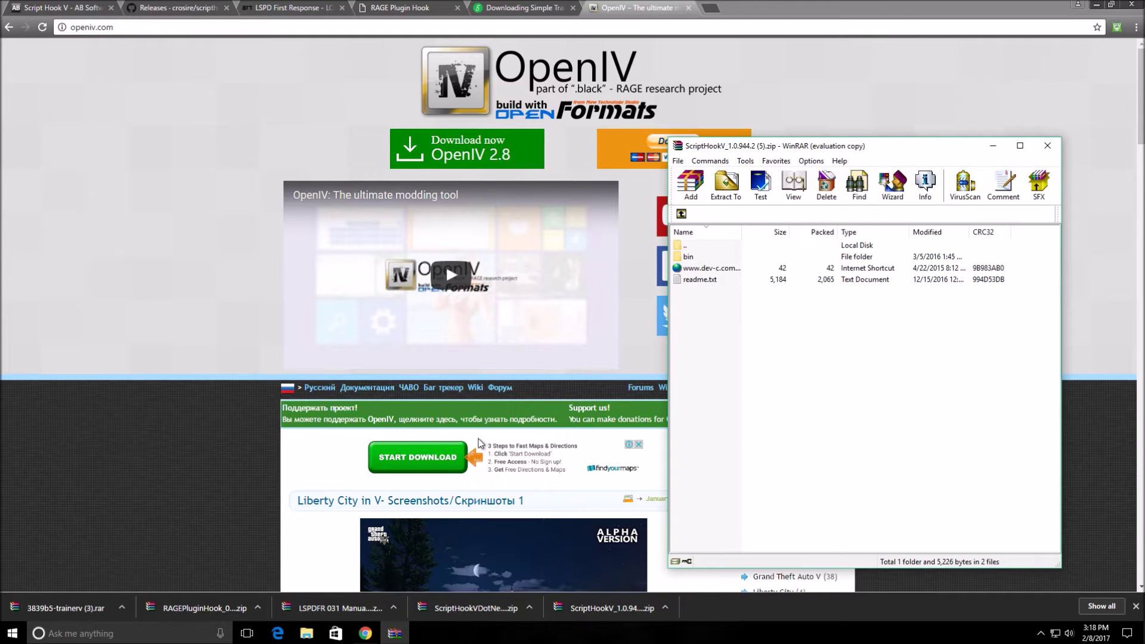
# Step: Minimize Chrome and open File Explorer beside the WinRAR ScriptHookV archive window
pyautogui.click(1096, 5)
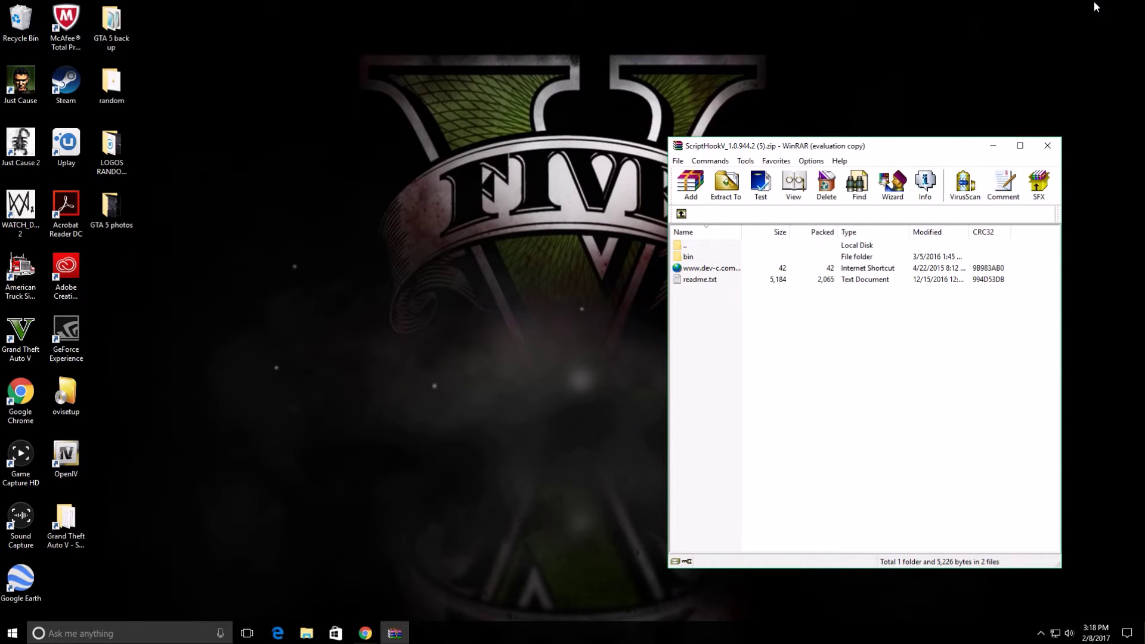
pyautogui.click(394, 633)
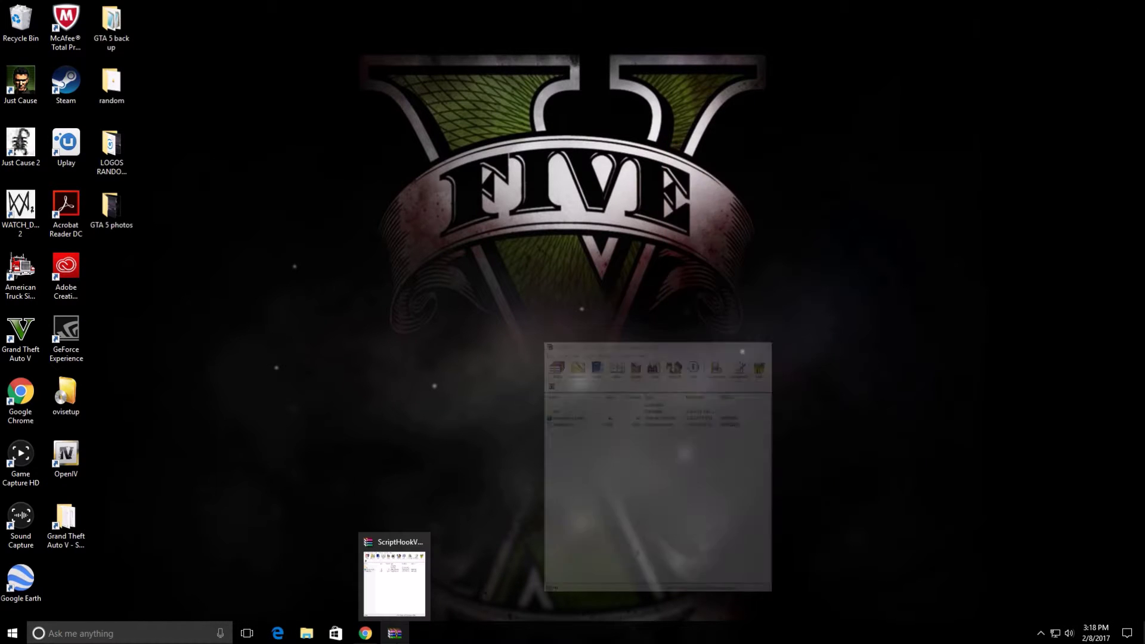
pyautogui.click(395, 633)
pyautogui.click(307, 633)
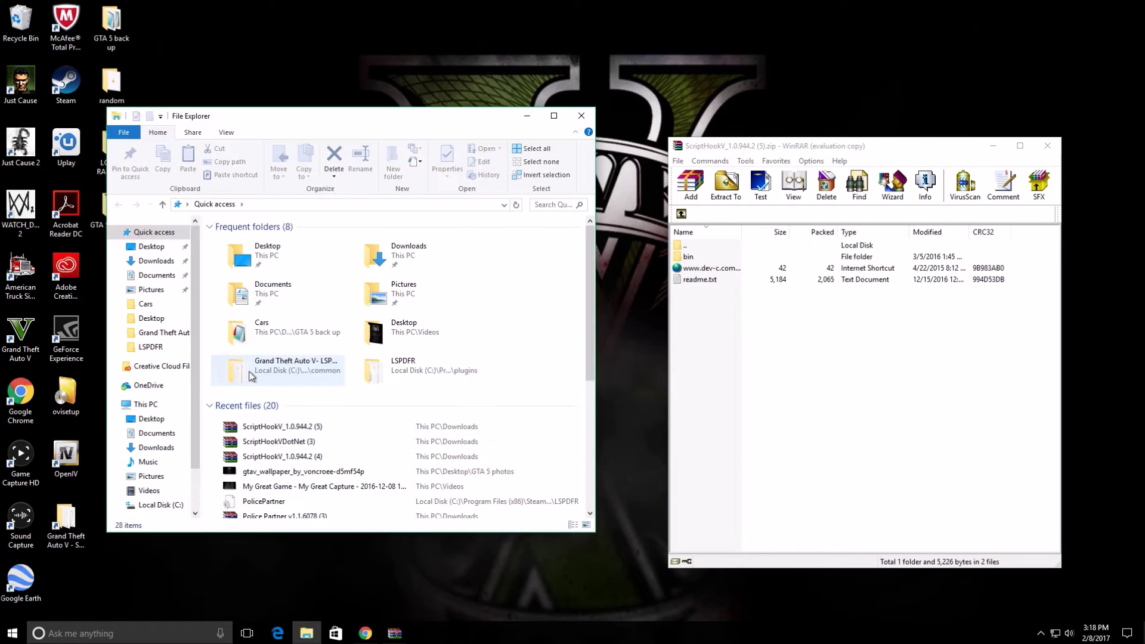
# Step: Navigate to C:\Program Files (x86)\Steam\steamapps\common, holding the Grand Theft Auto V folders
pyautogui.click(146, 405)
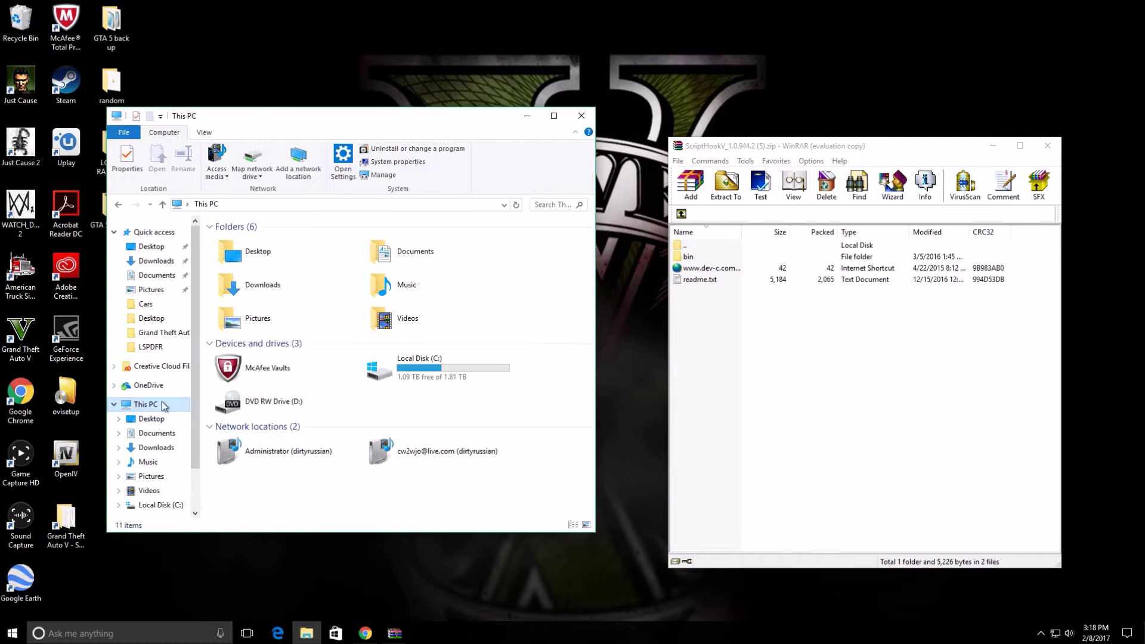
pyautogui.doubleClick(436, 380)
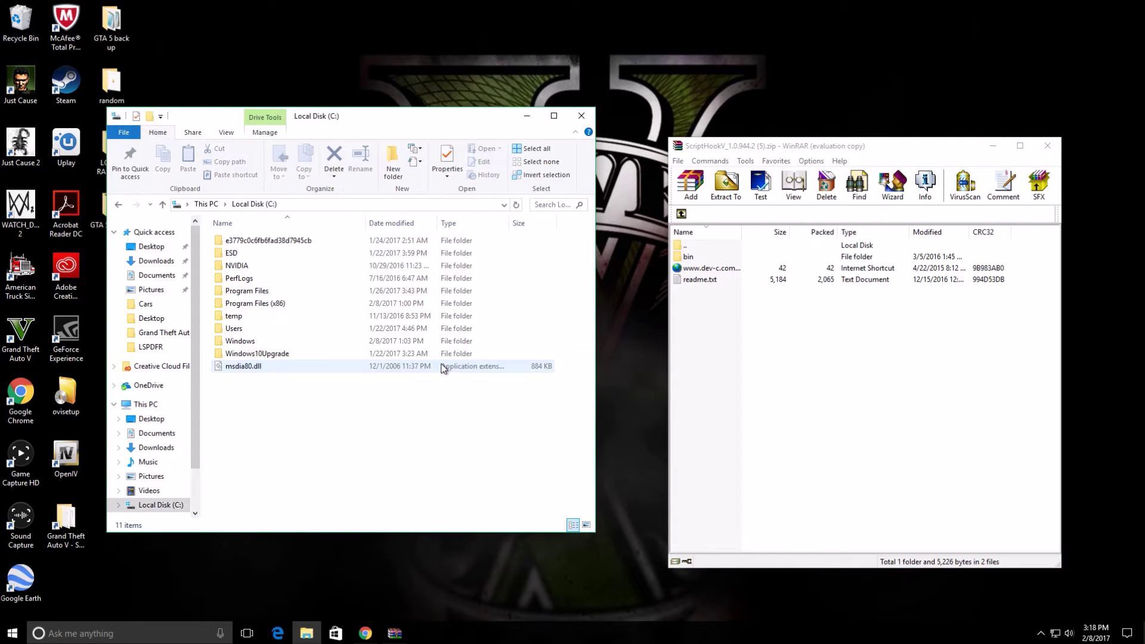
pyautogui.doubleClick(256, 303)
pyautogui.scroll(-2, 260, 309)
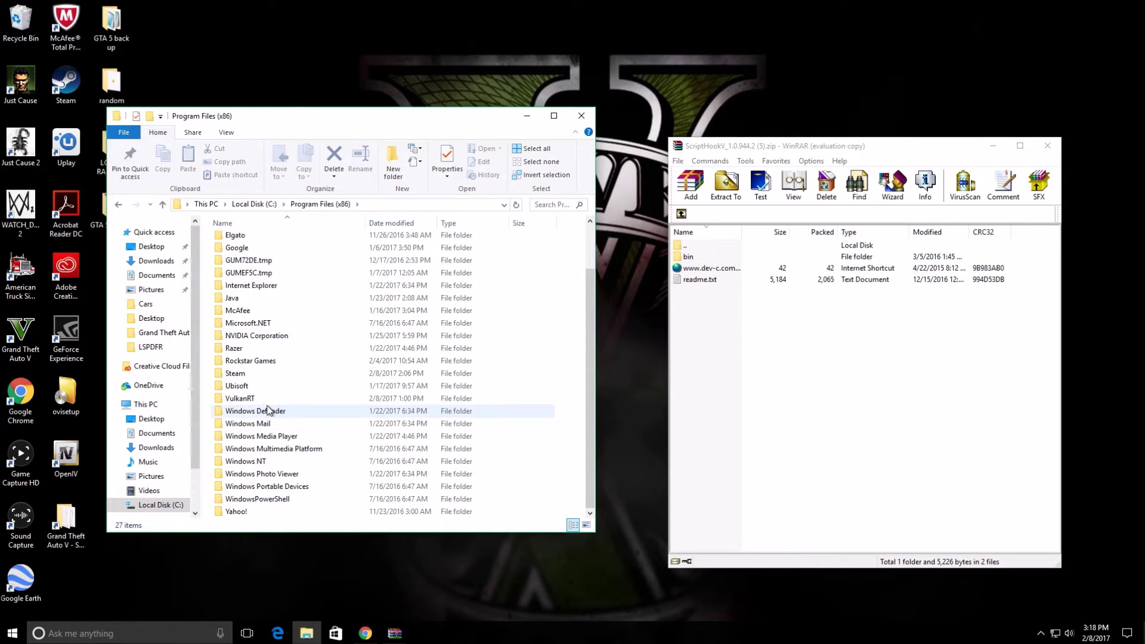
pyautogui.doubleClick(242, 374)
pyautogui.scroll(-3, 244, 380)
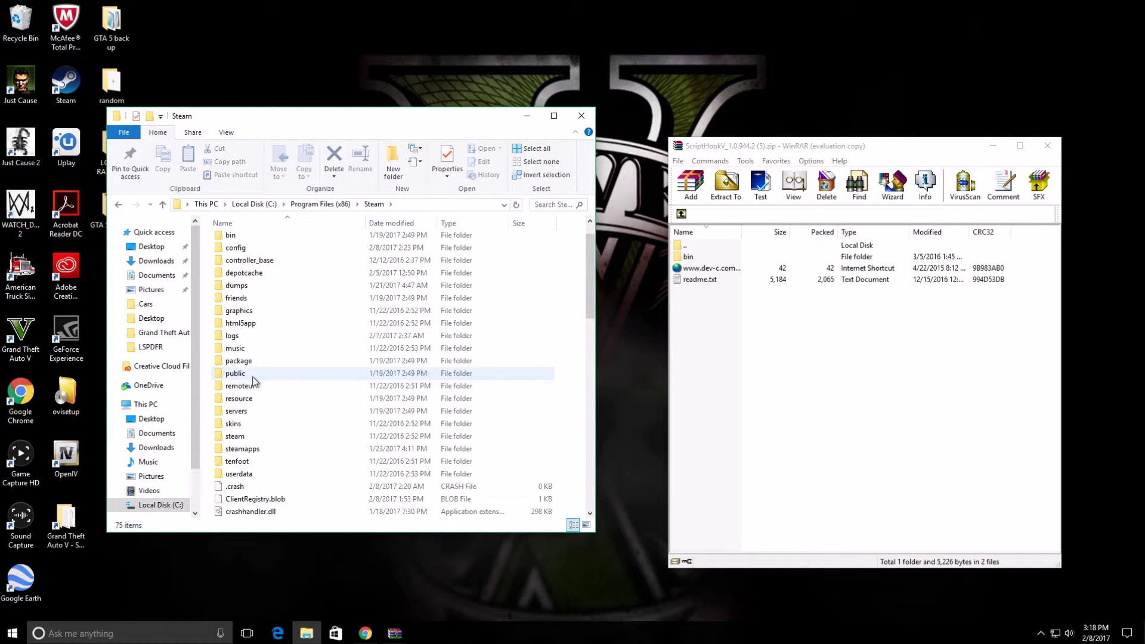
pyautogui.doubleClick(242, 376)
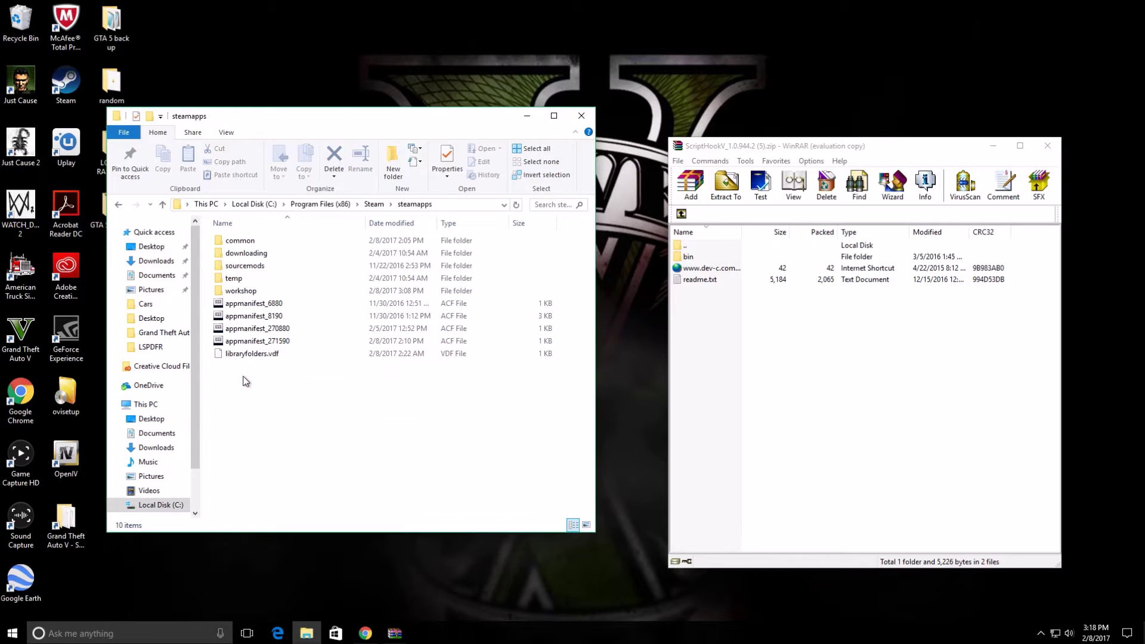
pyautogui.doubleClick(276, 240)
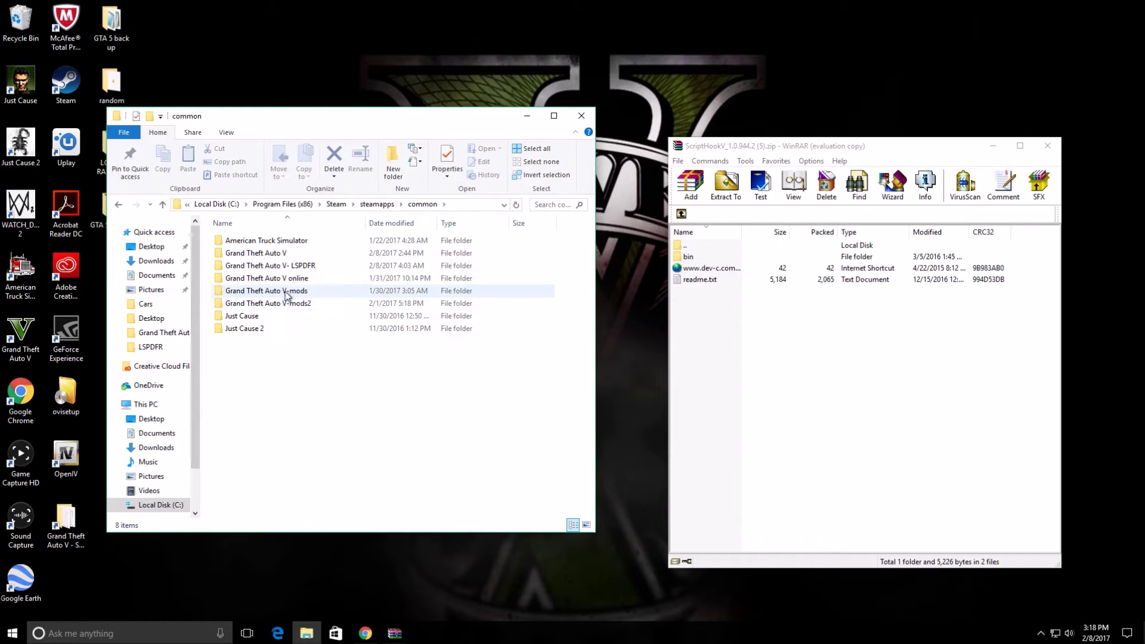
pyautogui.moveTo(278, 307)
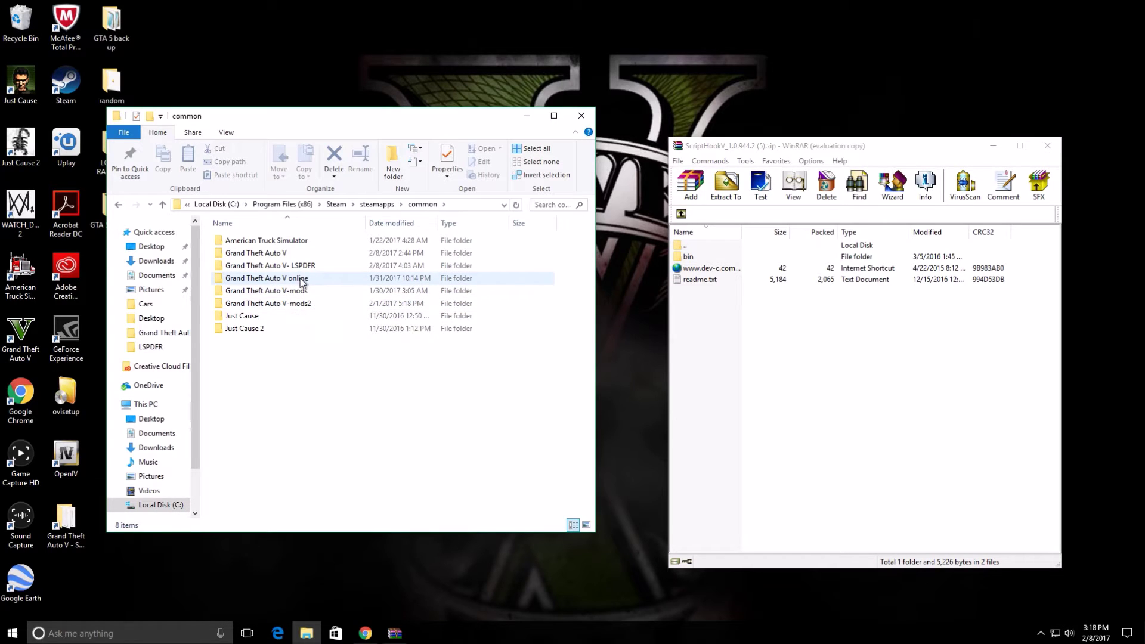
pyautogui.moveTo(293, 282)
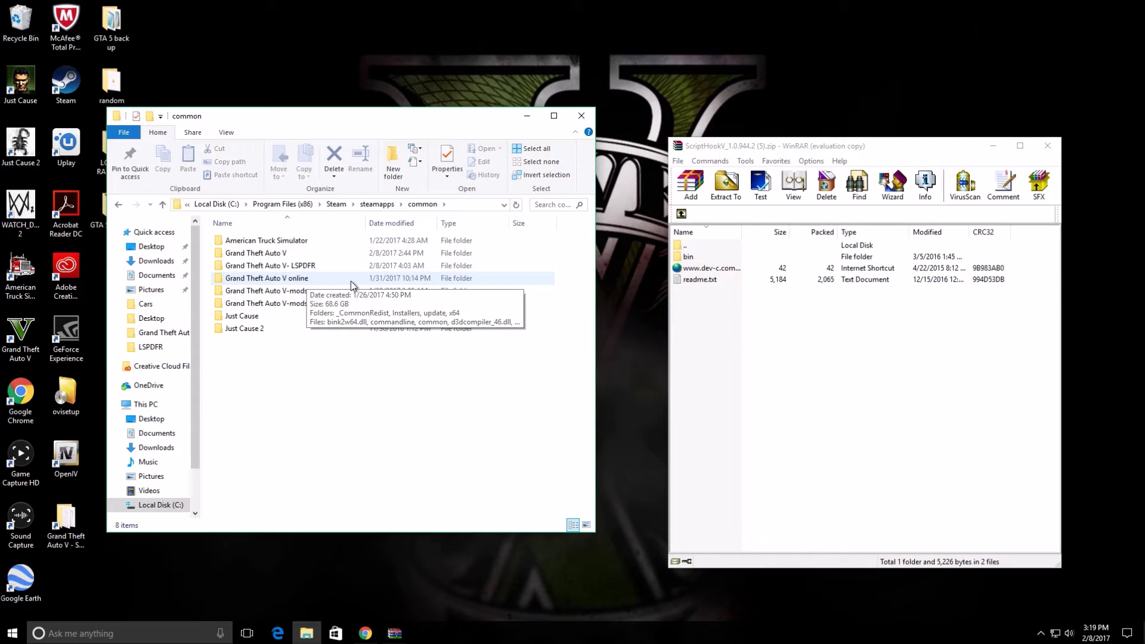
# Step: Look through the Grand Theft Auto V- LSPDFR folder, then go back to steamapps\common
pyautogui.doubleClick(305, 266)
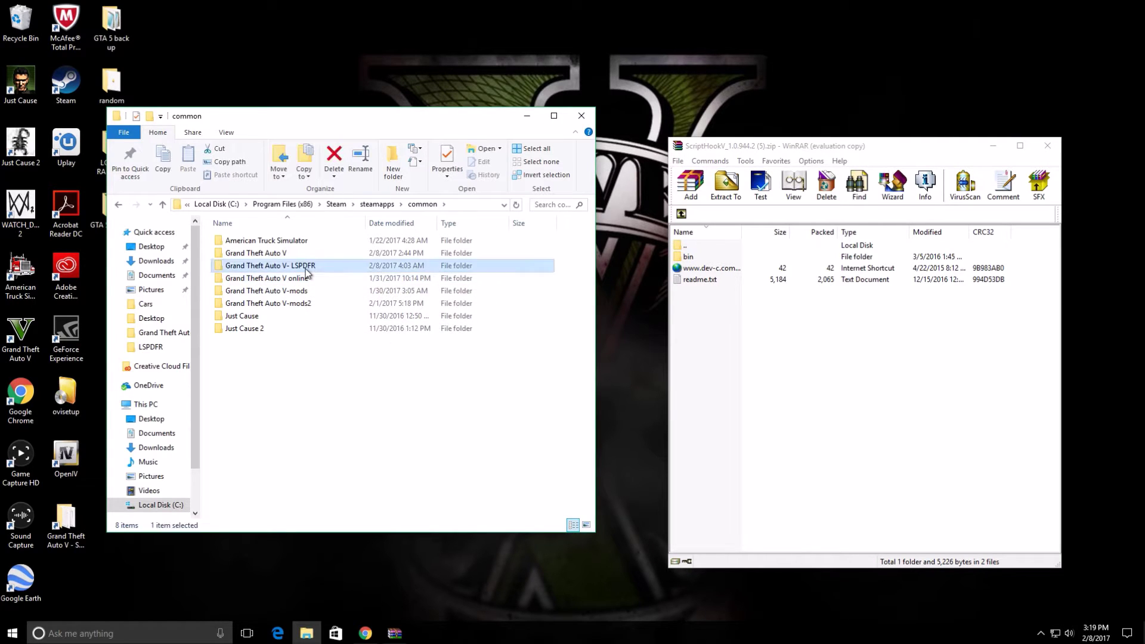
pyautogui.scroll(-10, 305, 268)
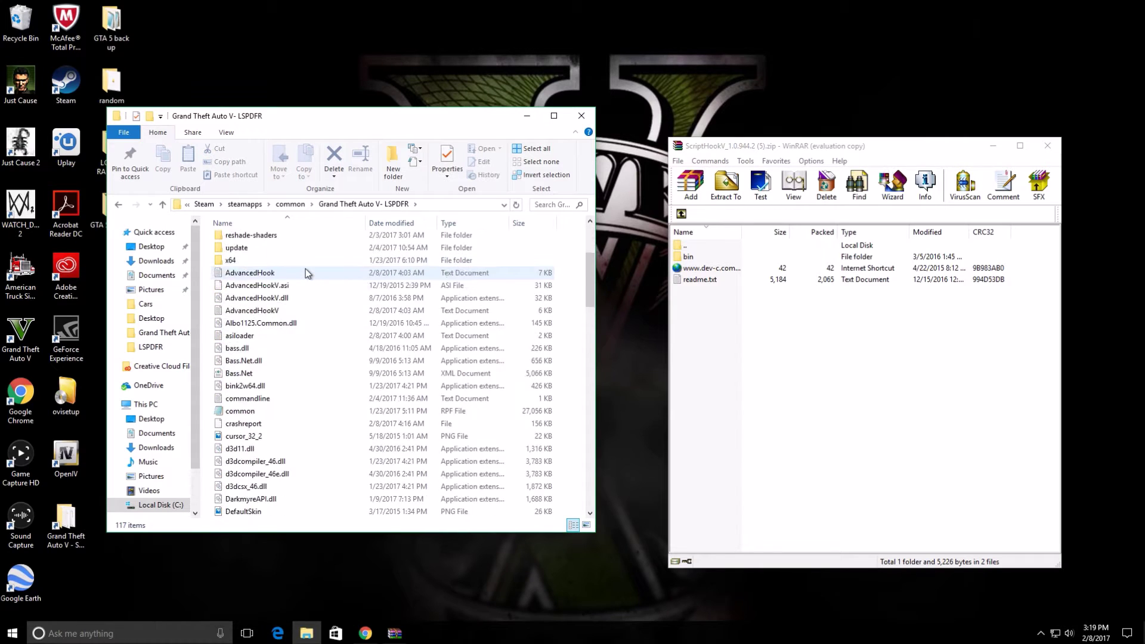
pyautogui.scroll(-20, 305, 272)
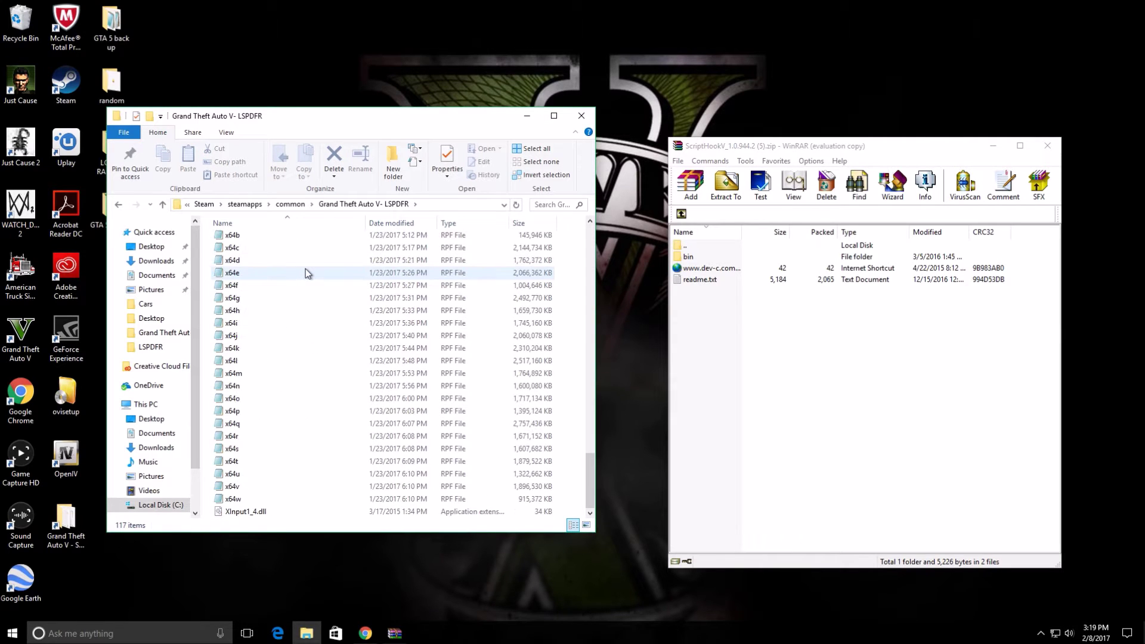
pyautogui.scroll(20, 305, 268)
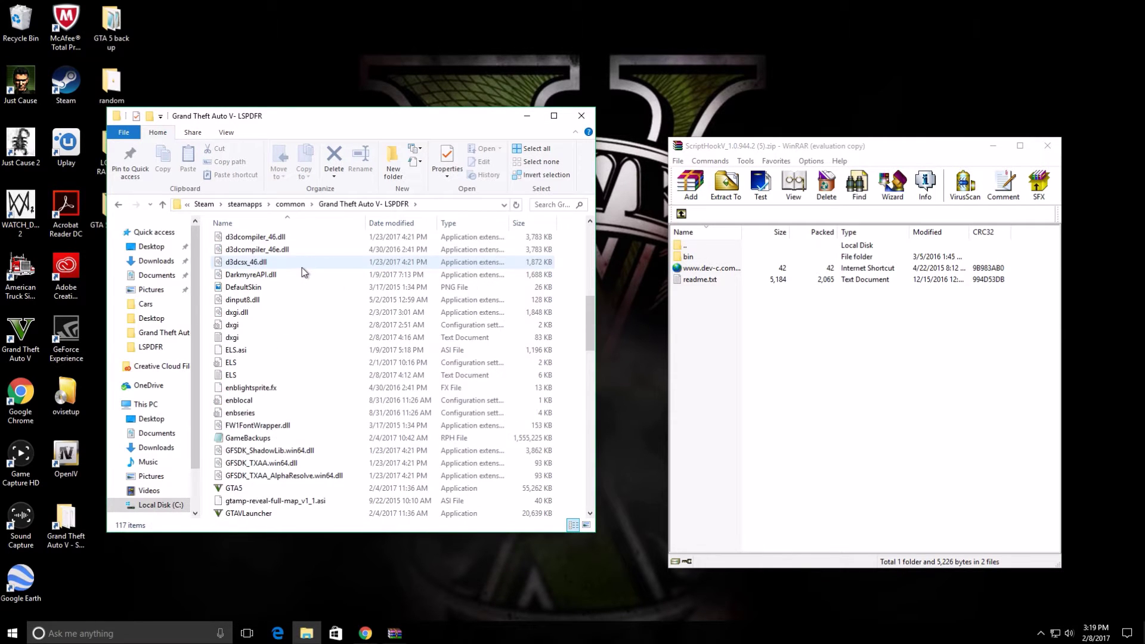
pyautogui.scroll(5, 302, 267)
pyautogui.click(119, 204)
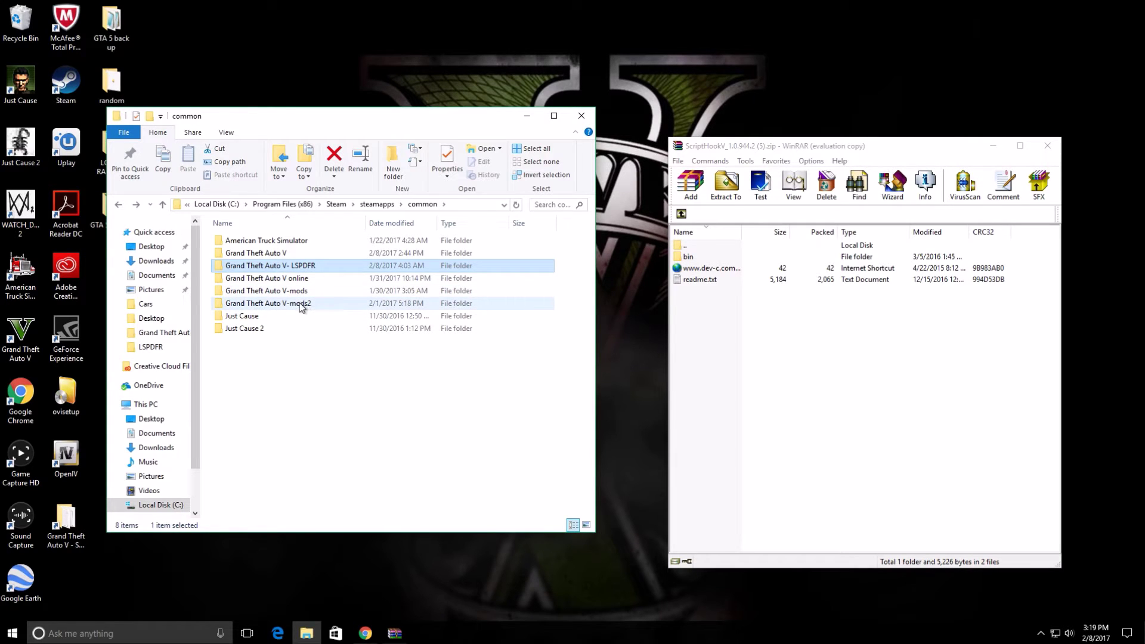
# Step: Open the Grand Theft Auto V game folder in File Explorer
pyautogui.click(300, 306)
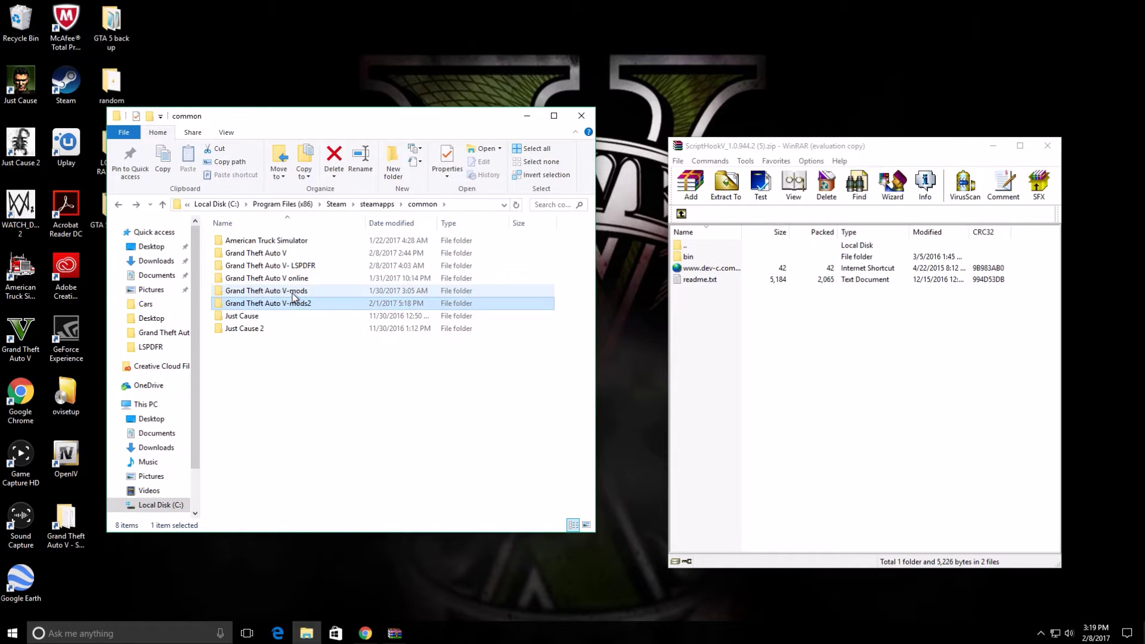
pyautogui.click(292, 295)
pyautogui.doubleClick(272, 255)
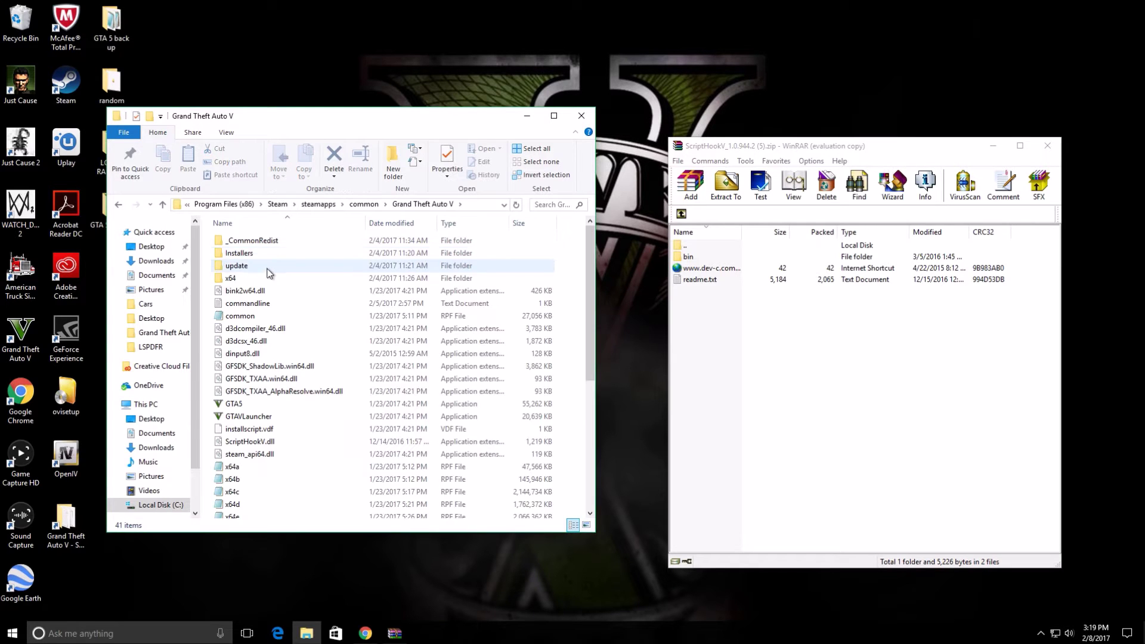
pyautogui.click(120, 206)
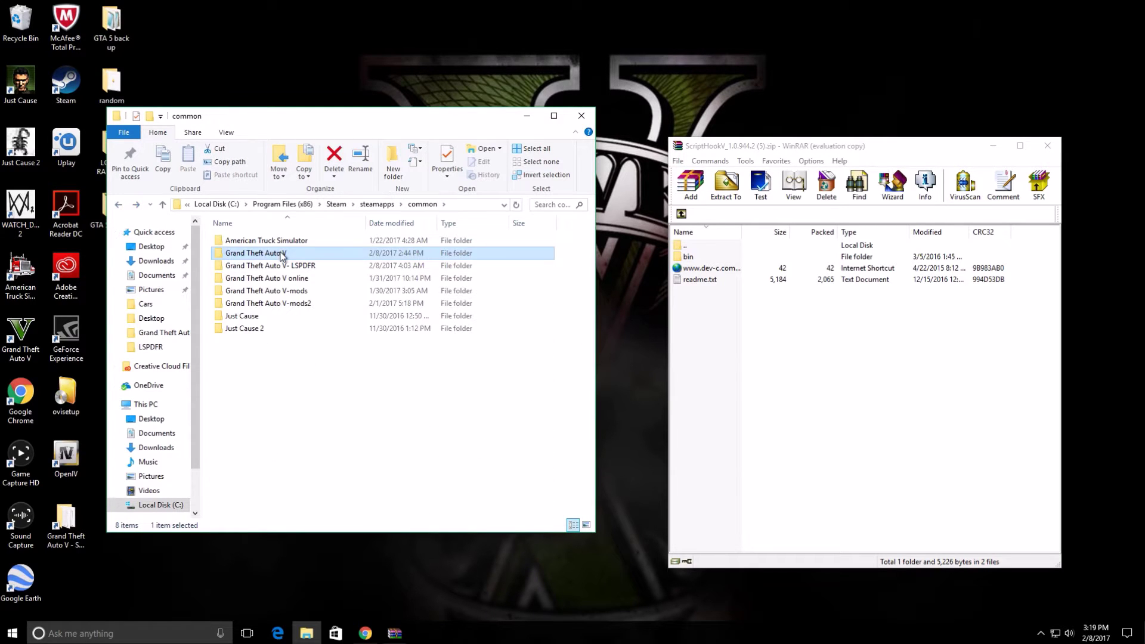
pyautogui.doubleClick(282, 256)
# Step: Open the bin folder inside the Script Hook archive in WinRAR
pyautogui.scroll(-5, 326, 343)
pyautogui.scroll(3, 327, 343)
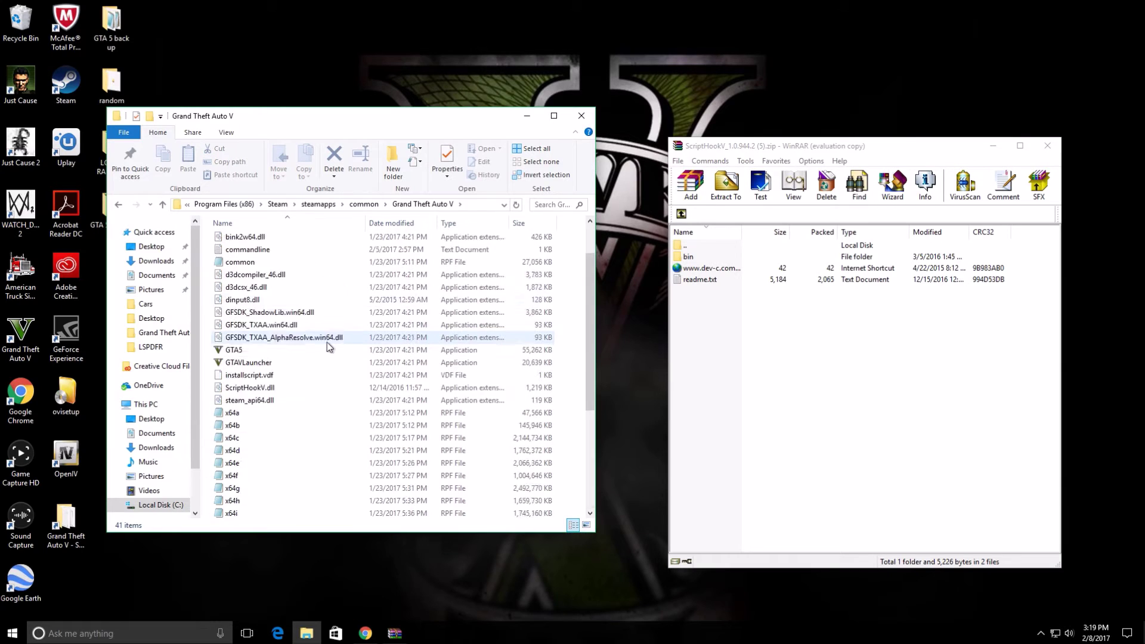
pyautogui.scroll(2, 327, 342)
pyautogui.doubleClick(689, 257)
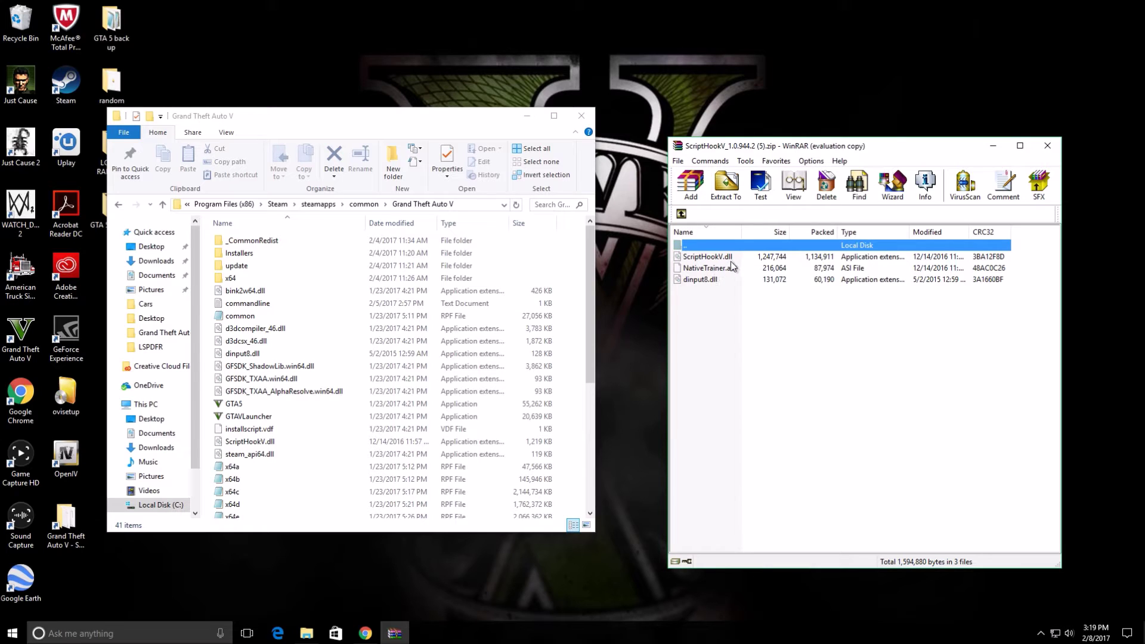
# Step: Drag dinput8.dll and ScriptHookV.dll into the Grand Theft Auto V folder, overwrite the old copies, and close the archive
pyautogui.click(689, 280)
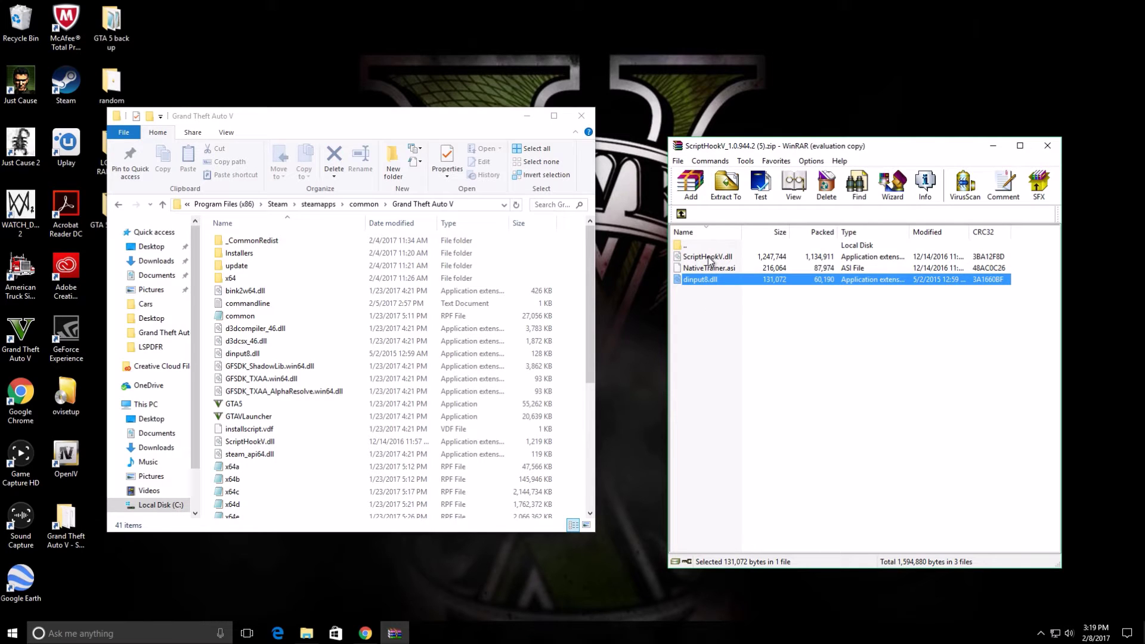
pyautogui.keyDown('ctrl'); pyautogui.click(703, 257); pyautogui.keyUp('ctrl')
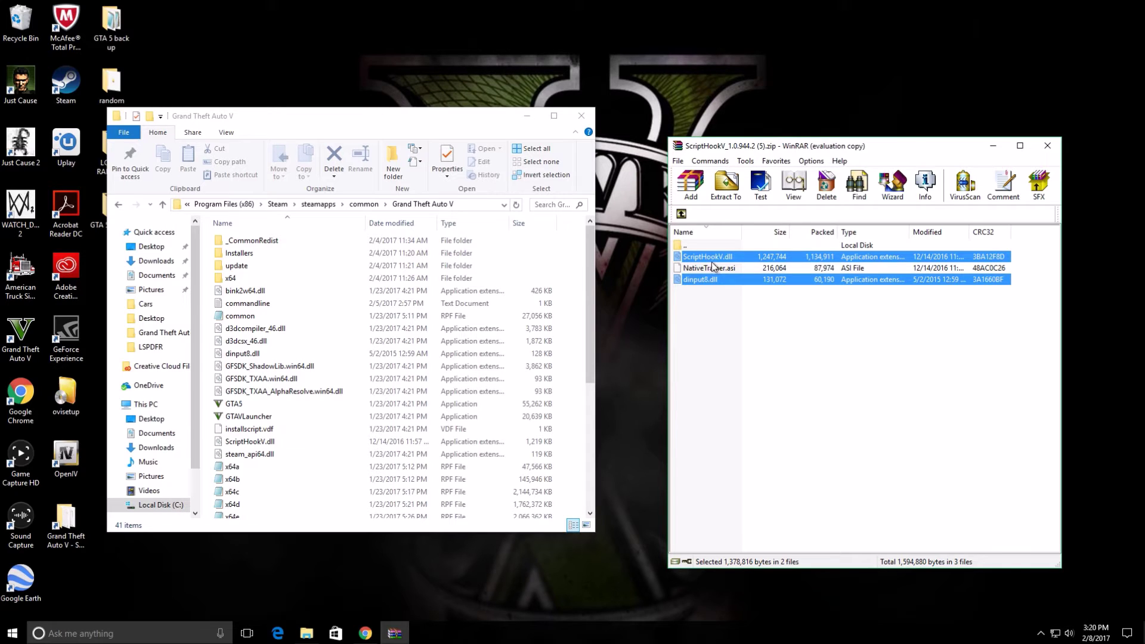
pyautogui.moveTo(708, 259); pyautogui.dragTo(292, 372)
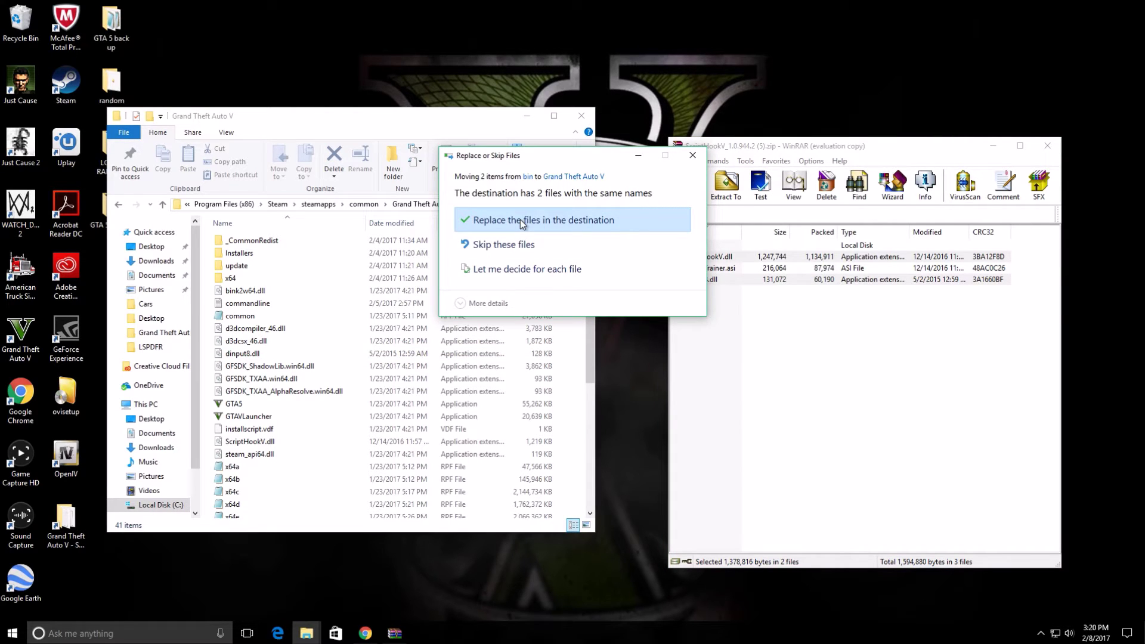
pyautogui.click(521, 222)
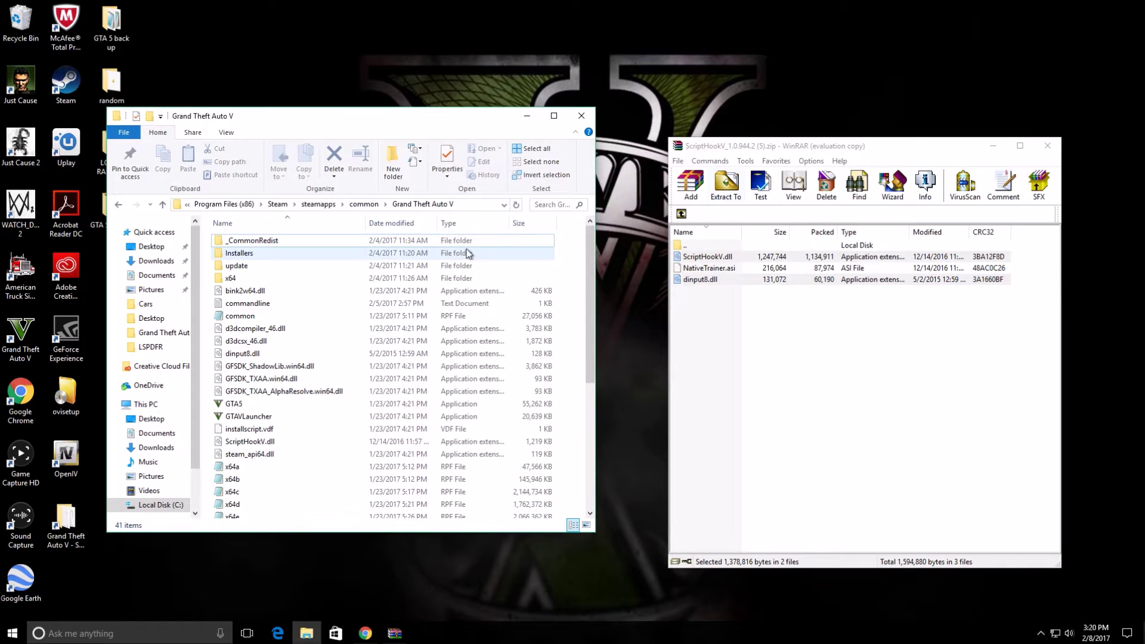
pyautogui.click(1048, 150)
# Step: Open ScriptHookVDotNet (4).zip in WinRAR from Chrome's download bar, dismissing the license reminder
pyautogui.click(366, 634)
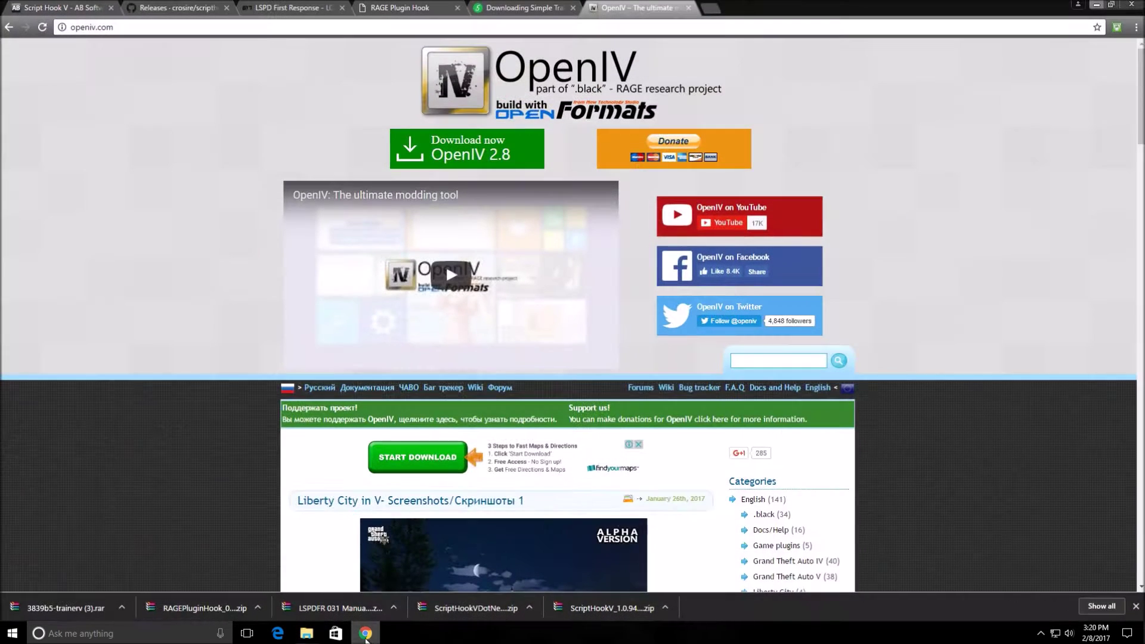
pyautogui.click(477, 607)
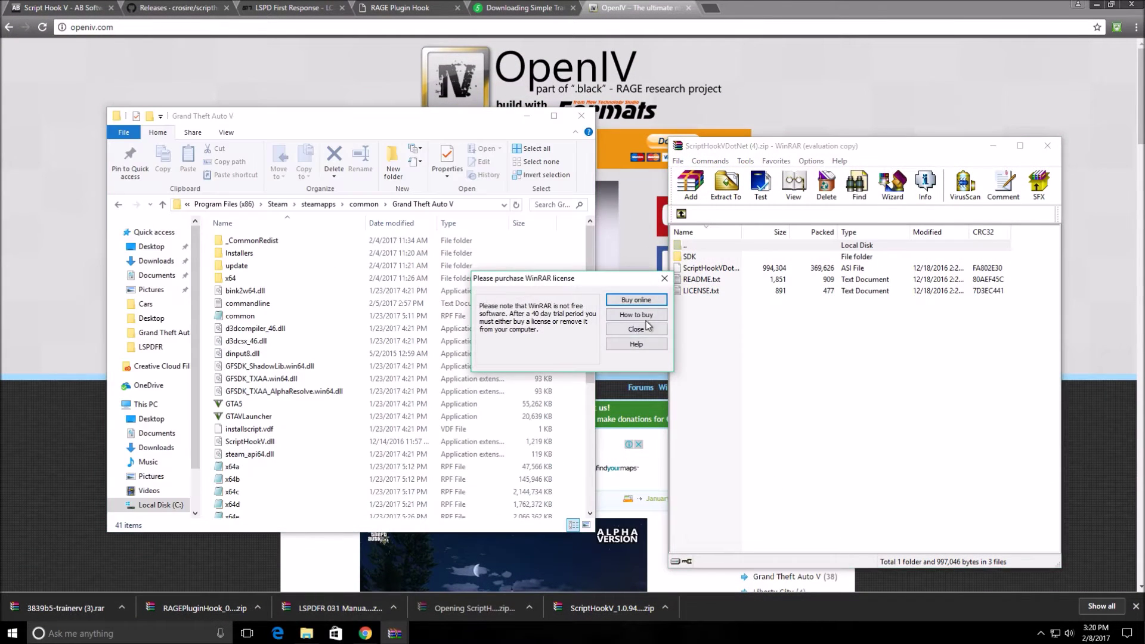
pyautogui.click(662, 278)
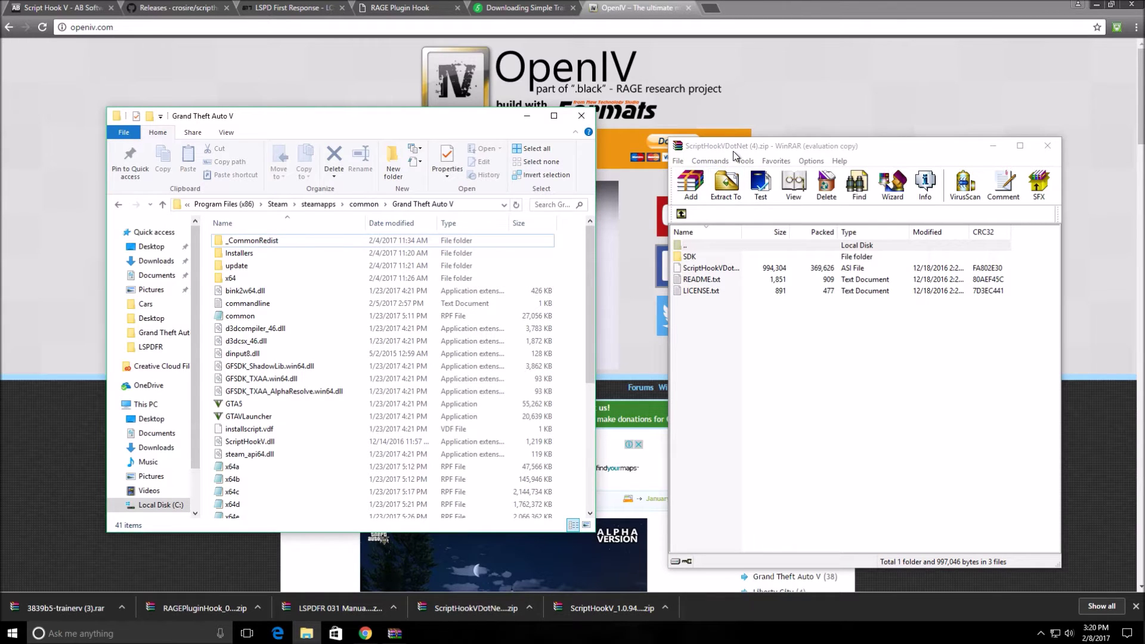
# Step: Peek into the archive's SDK folder, then open README.txt from the top level
pyautogui.doubleClick(691, 257)
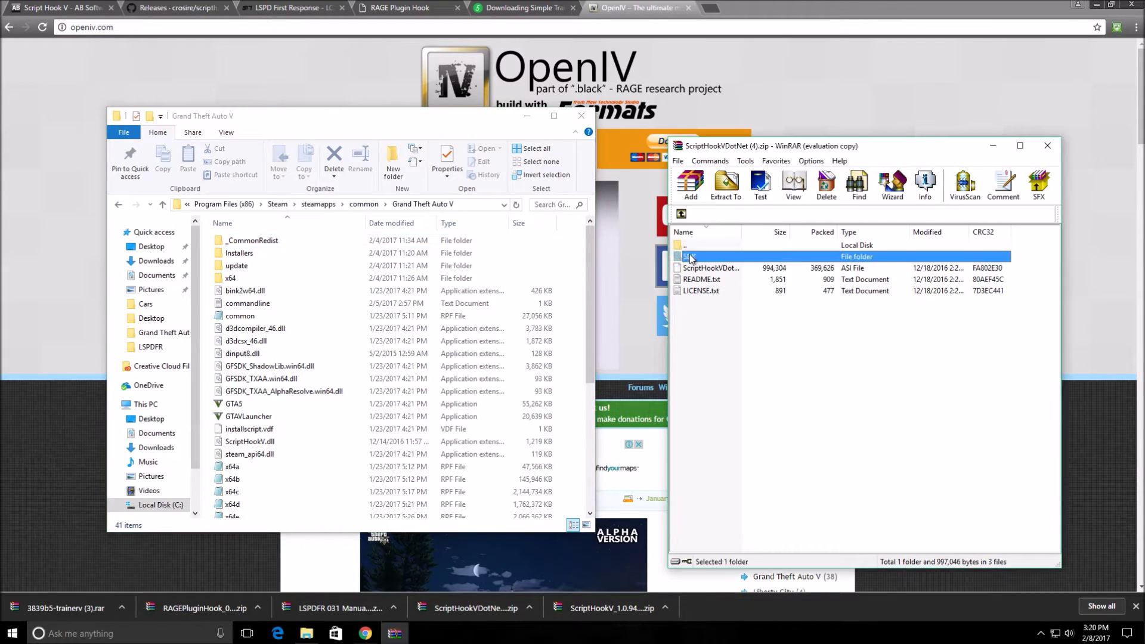
pyautogui.click(682, 215)
pyautogui.click(714, 269)
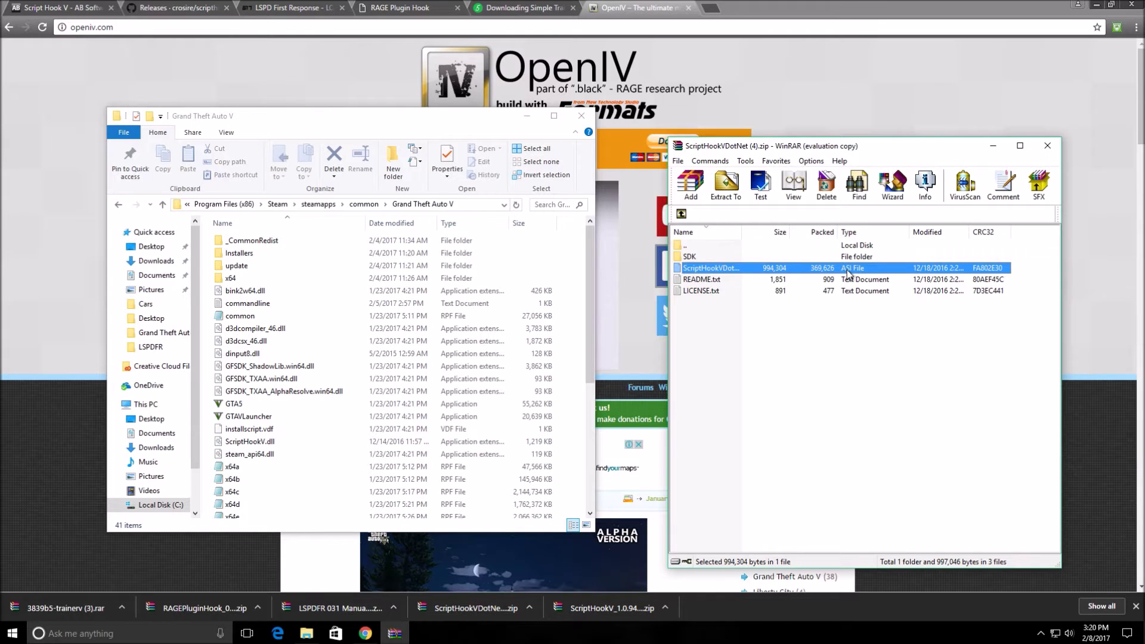
pyautogui.doubleClick(700, 279)
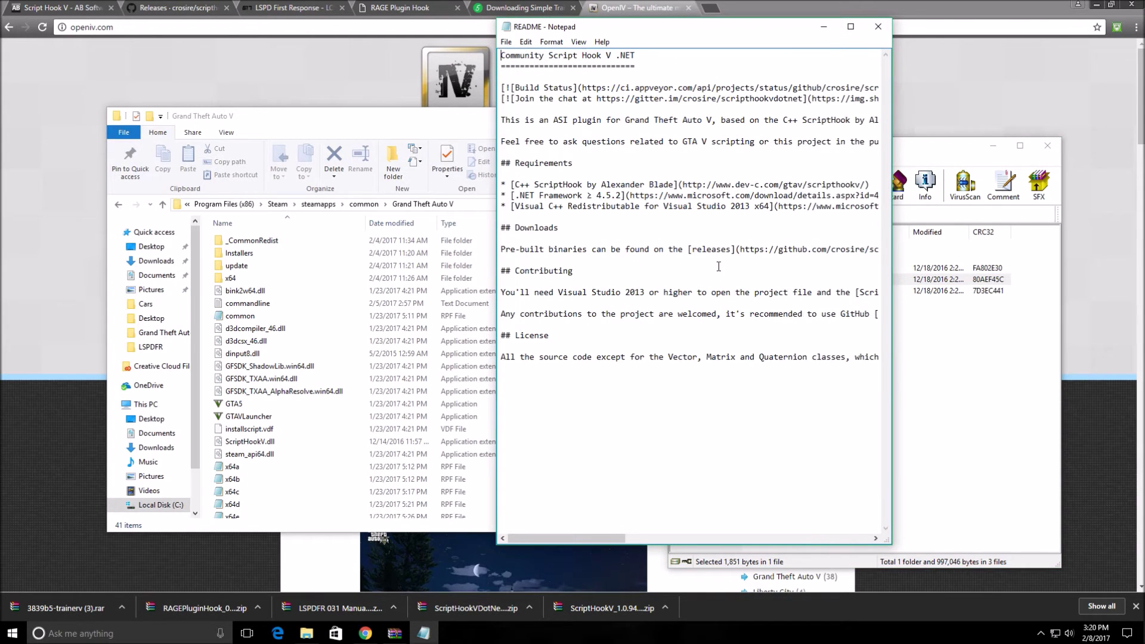
# Step: Read the README's Visual C++ Redistributable requirement and close Notepad
pyautogui.hscroll(1, 736, 255)
pyautogui.moveTo(530, 185); pyautogui.dragTo(583, 207)
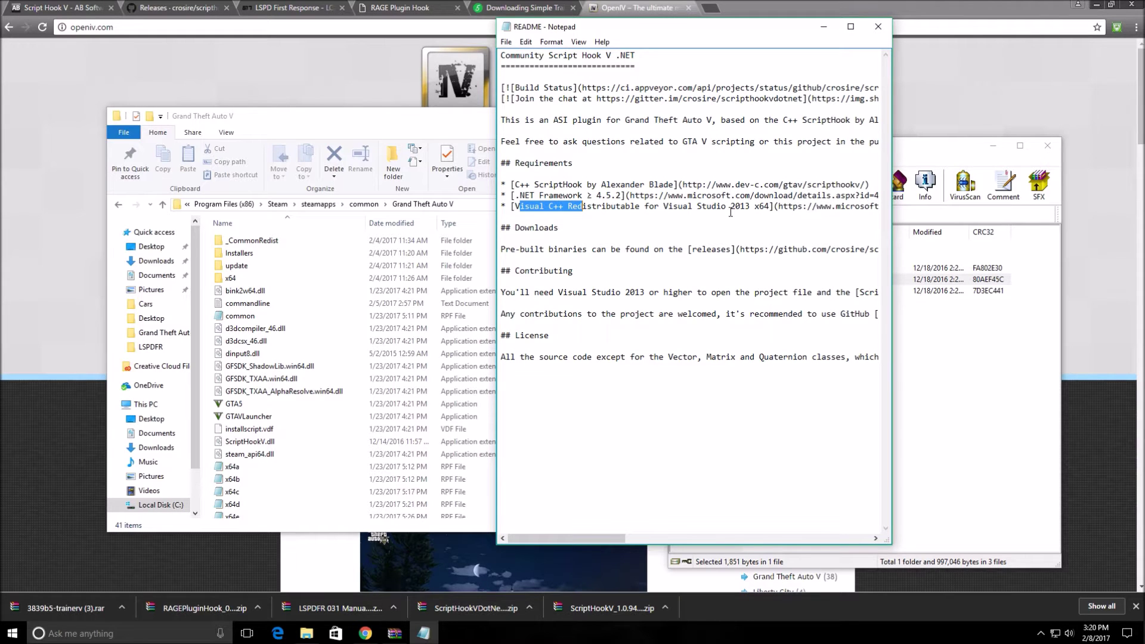
pyautogui.click(880, 31)
# Step: Copy ScriptHookVDotNet.asi into the Grand Theft Auto V folder and close the archive
pyautogui.click(699, 270)
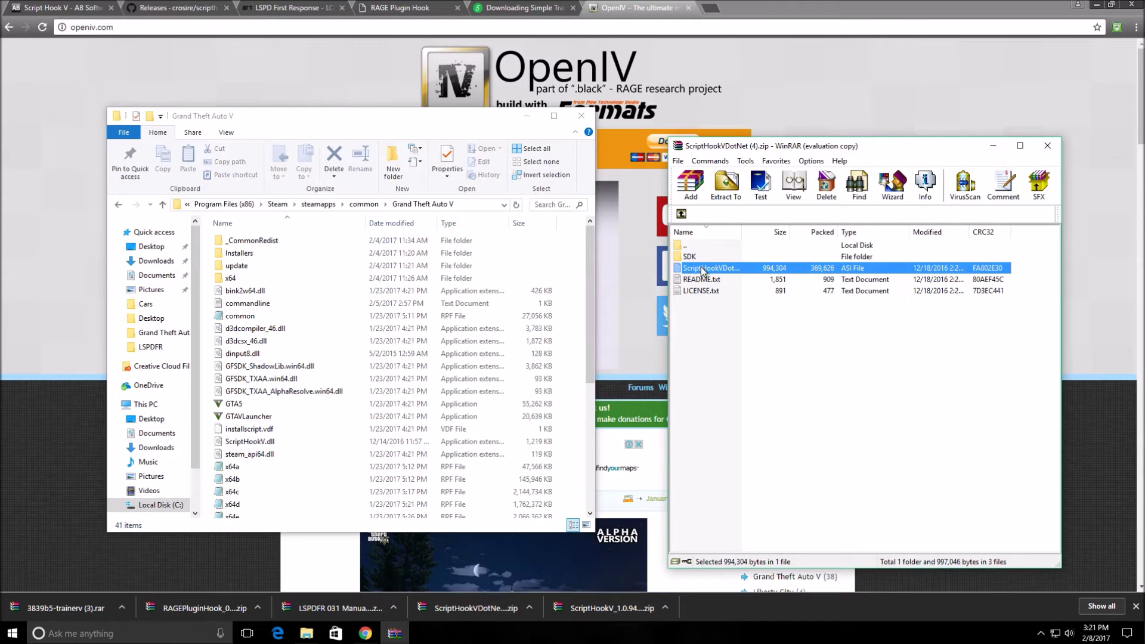
pyautogui.moveTo(702, 270); pyautogui.dragTo(250, 385)
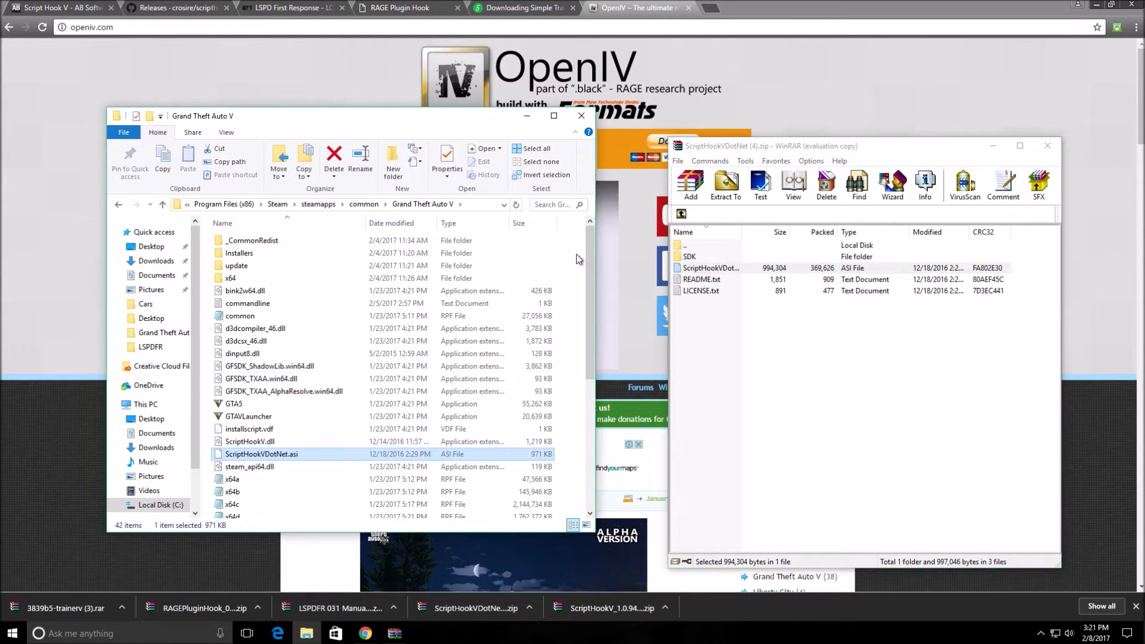
pyautogui.click(1047, 146)
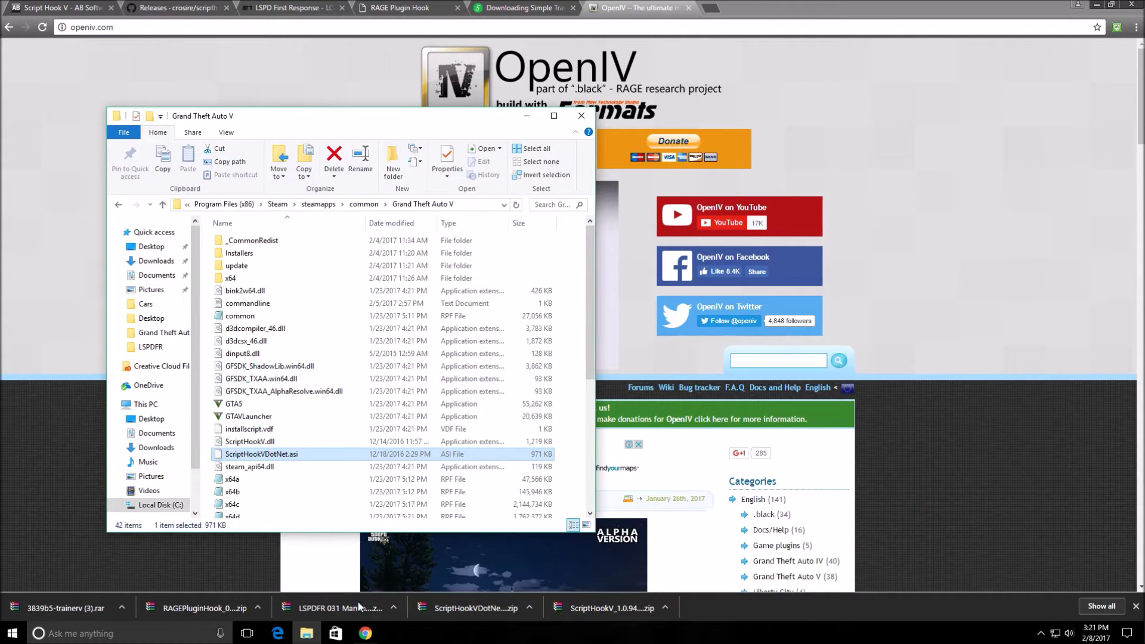
# Step: Open the LSPDFR archive, dismiss the license reminder, and peek into its plugins folder
pyautogui.click(294, 608)
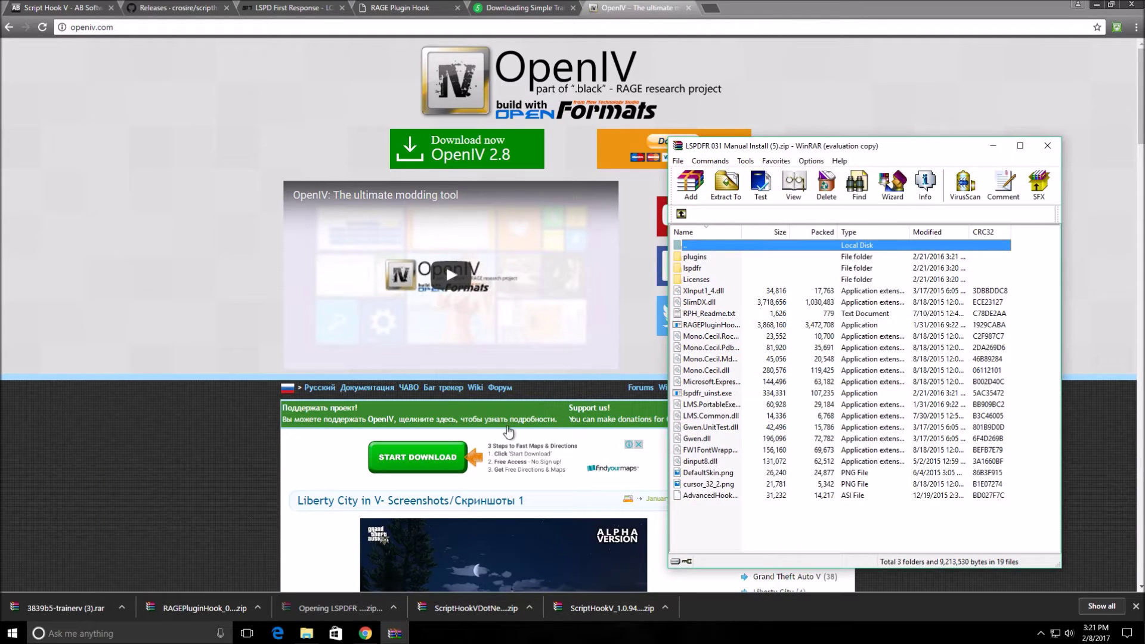
pyautogui.click(307, 633)
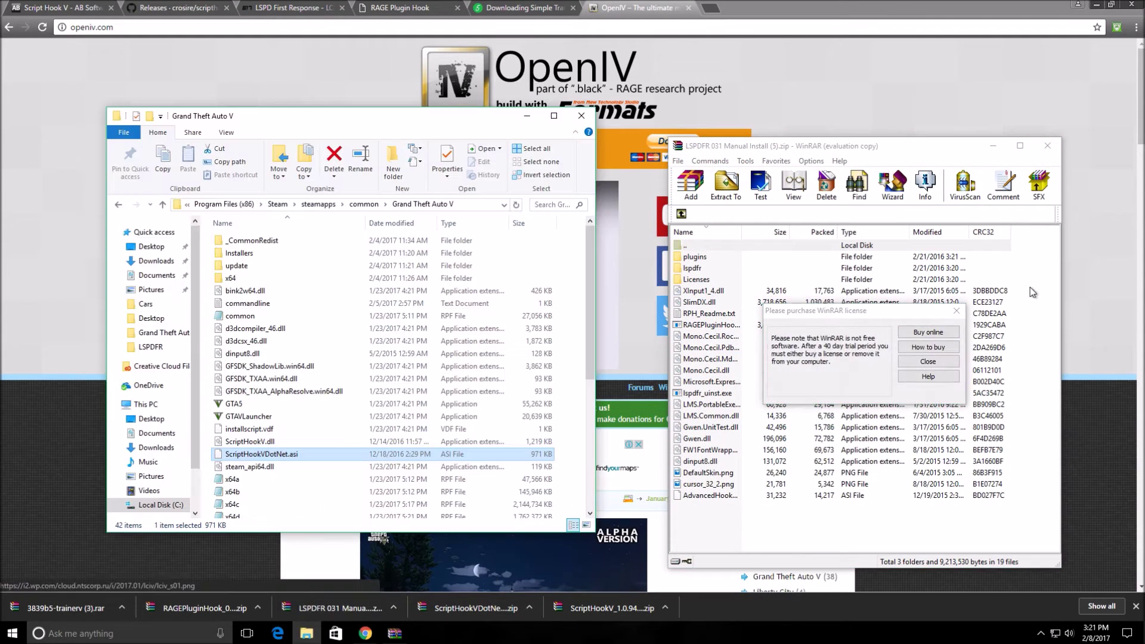
pyautogui.click(957, 311)
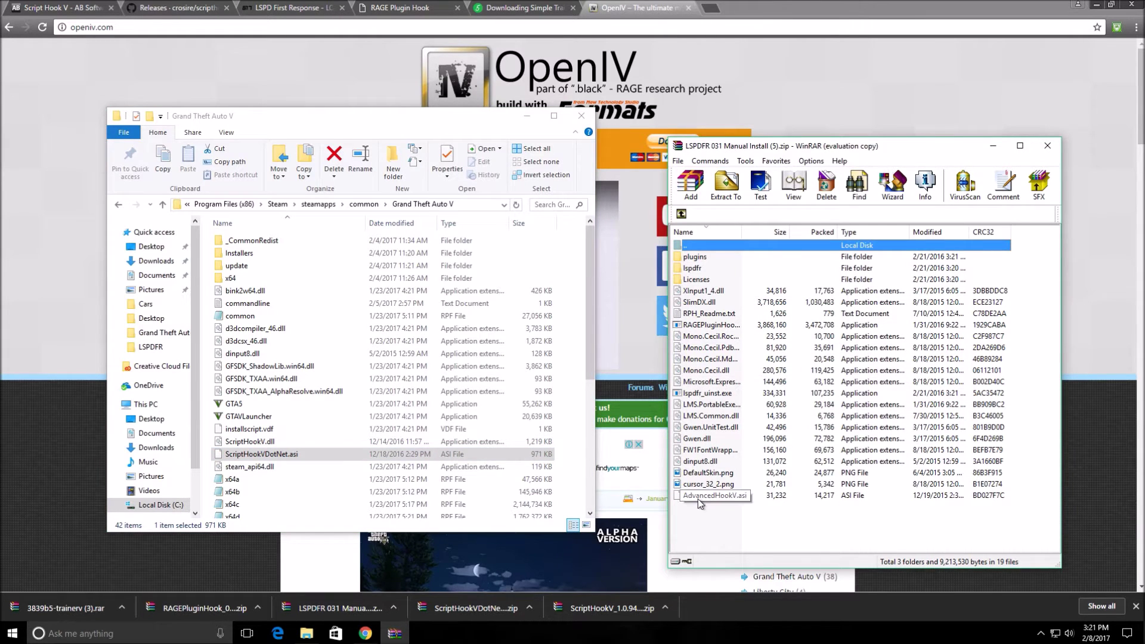
pyautogui.doubleClick(695, 257)
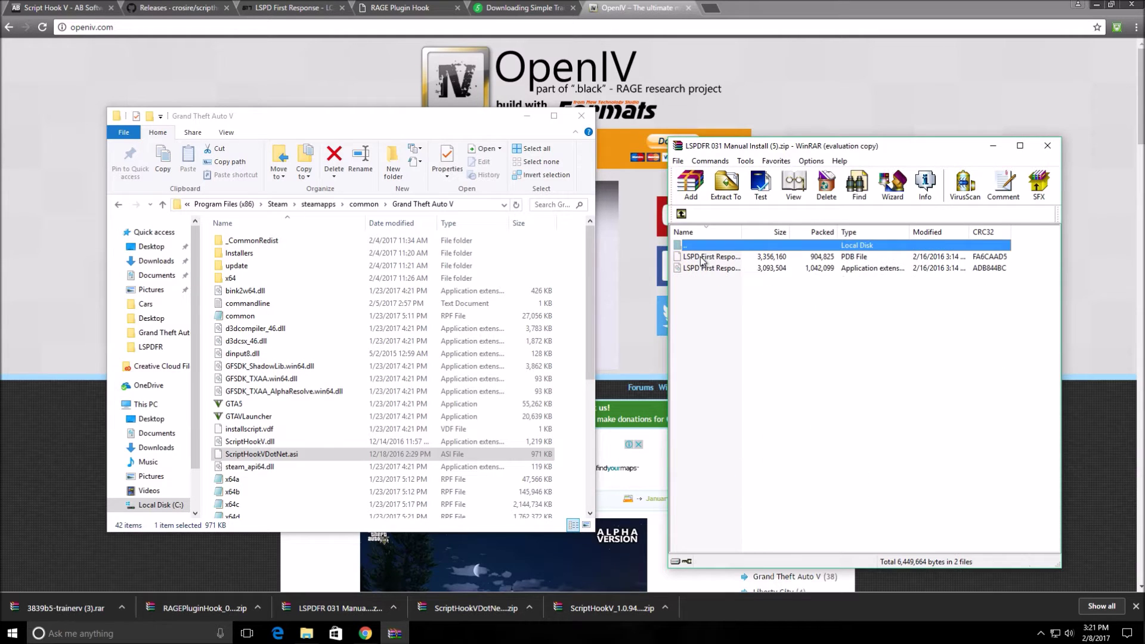
pyautogui.click(681, 215)
pyautogui.click(681, 214)
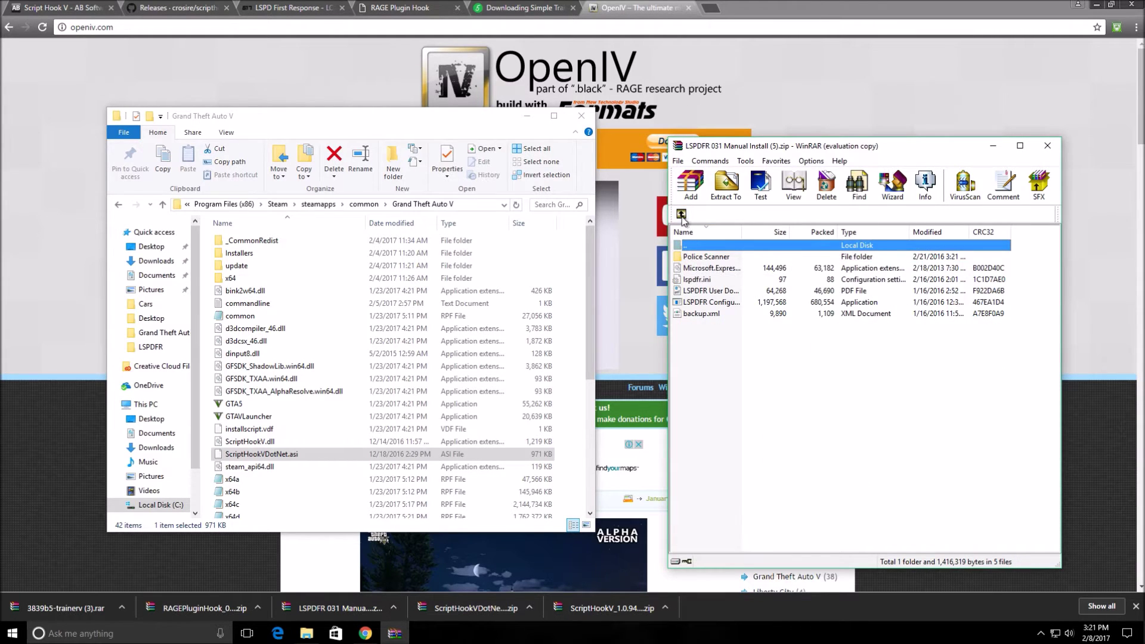
pyautogui.click(681, 214)
# Step: Copy the plugins and lspdfr folders plus all loose files into the Grand Theft Auto V folder, replacing dinput8.dll
pyautogui.click(698, 259)
pyautogui.keyDown('ctrl'); pyautogui.click(698, 269); pyautogui.keyUp('ctrl')
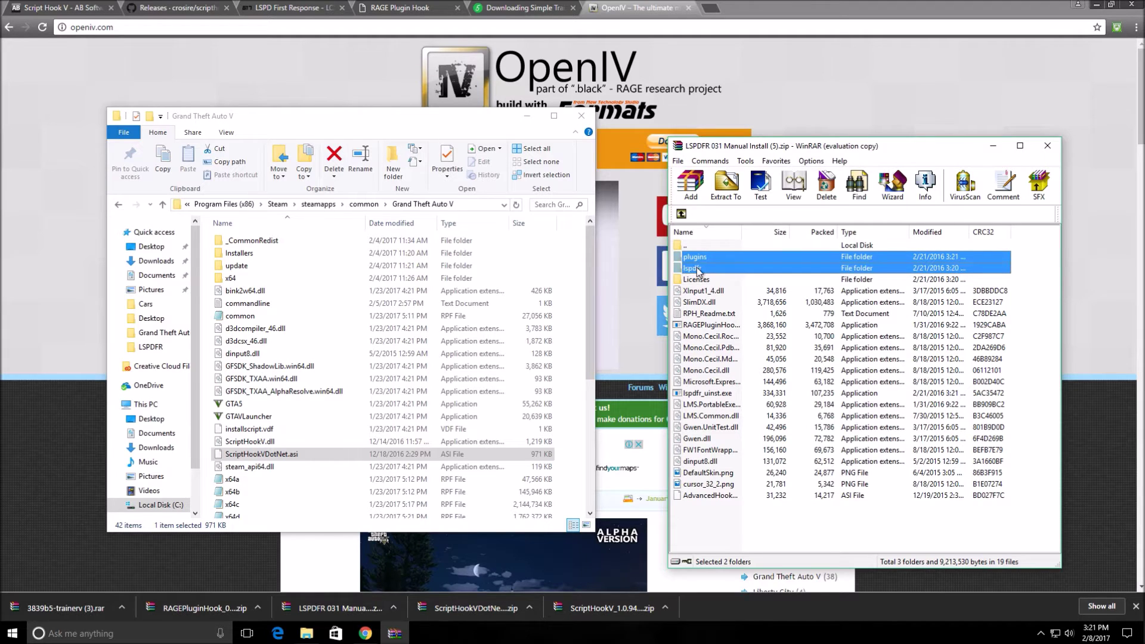
pyautogui.moveTo(698, 535); pyautogui.dragTo(693, 296)
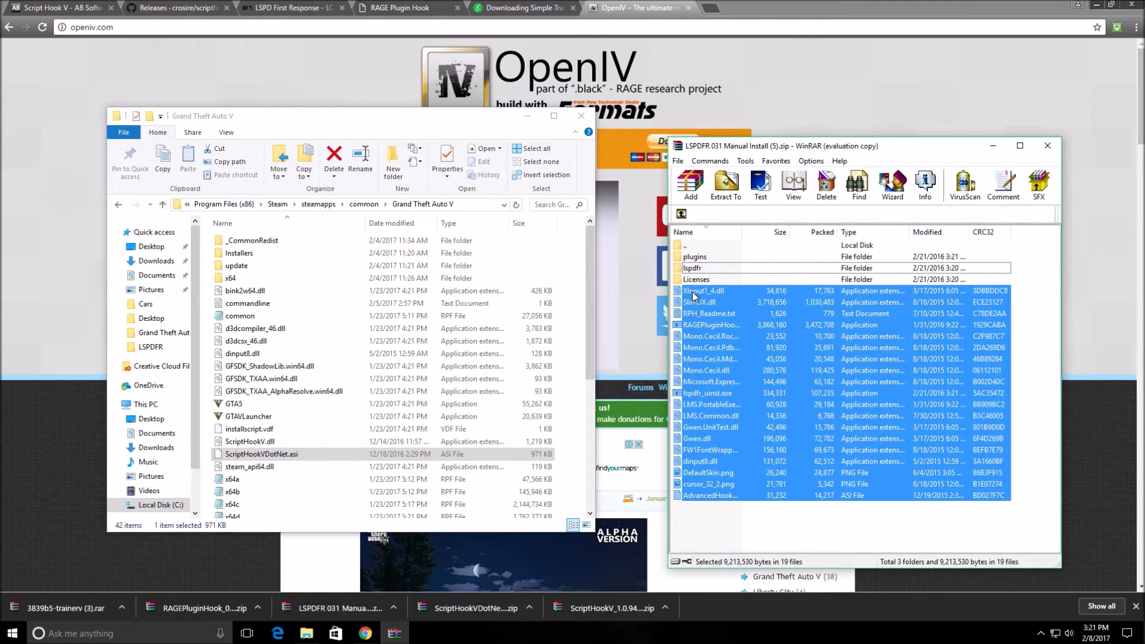
pyautogui.keyDown('ctrl'); pyautogui.click(693, 257); pyautogui.keyUp('ctrl')
pyautogui.keyDown('ctrl'); pyautogui.click(697, 269); pyautogui.keyUp('ctrl')
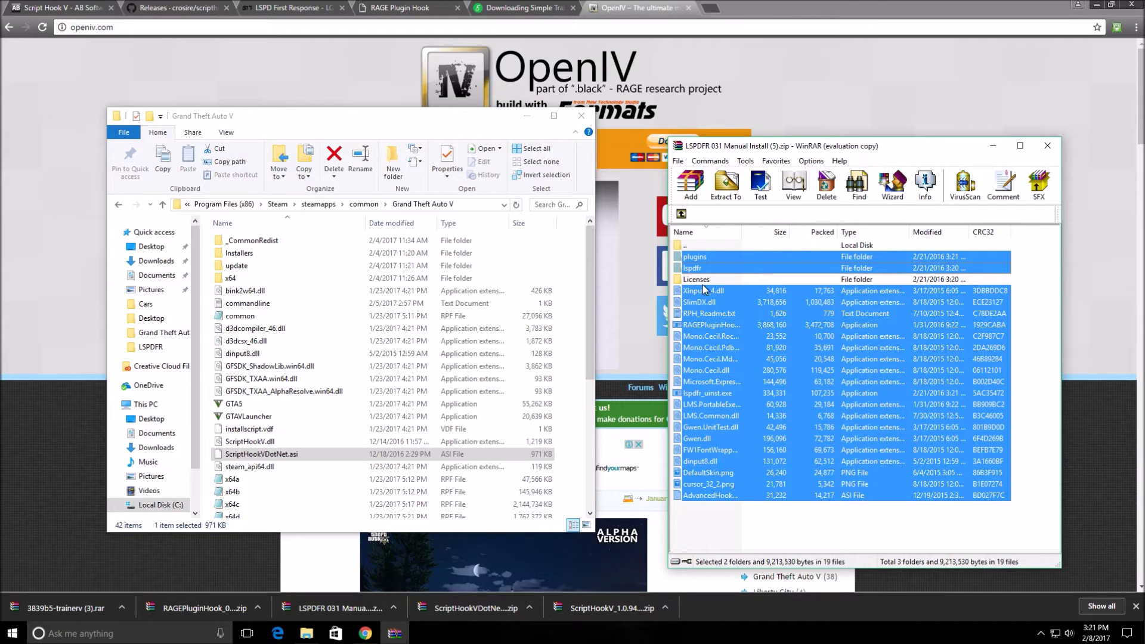
pyautogui.moveTo(701, 258); pyautogui.dragTo(281, 345)
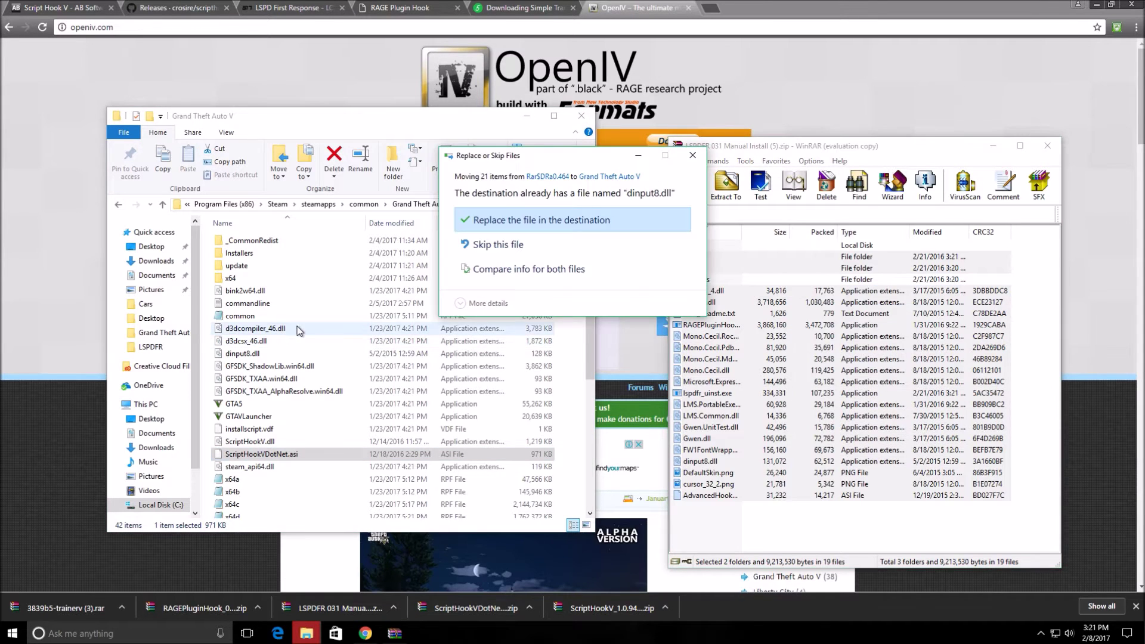
pyautogui.click(527, 220)
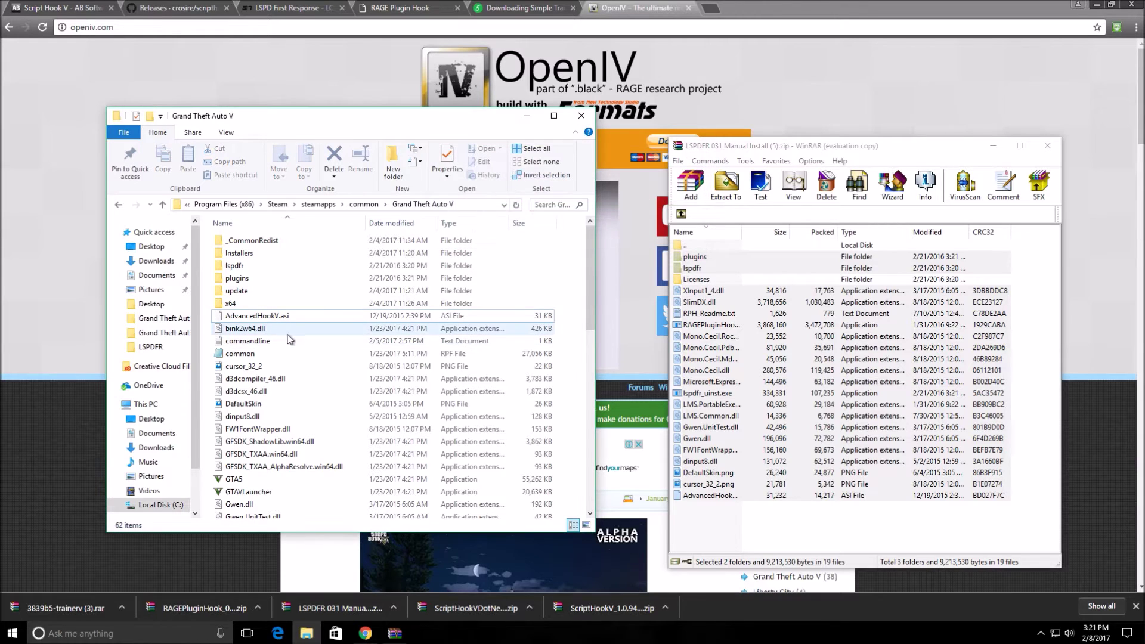
# Step: Check the copied lspdfr folder's contents, then close the LSPDFR archive
pyautogui.moveTo(242, 422)
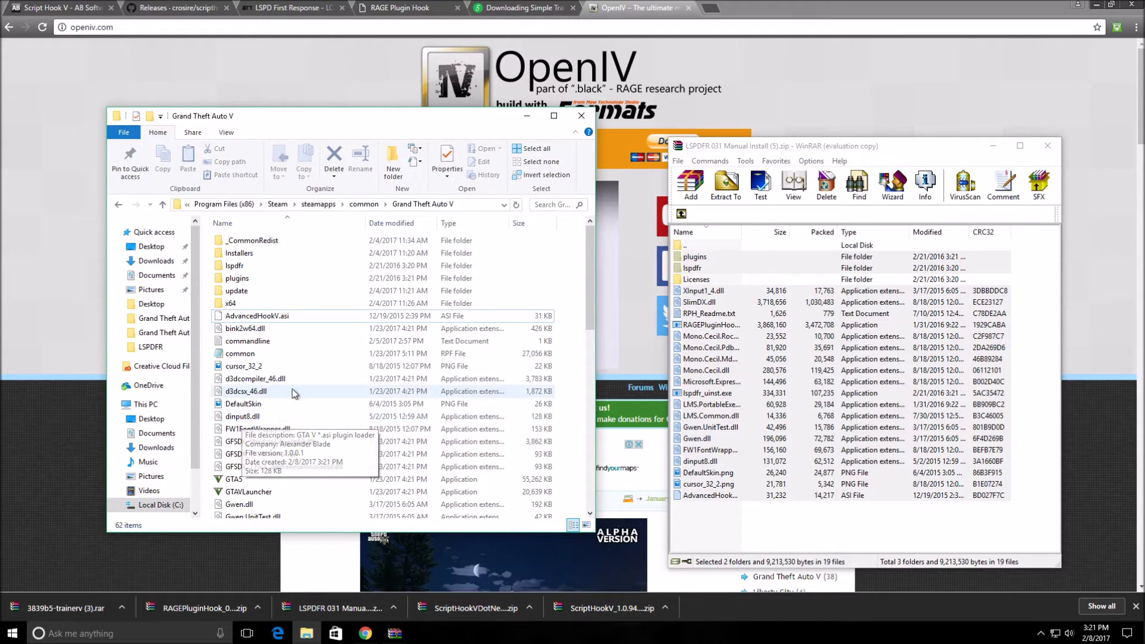
pyautogui.doubleClick(235, 266)
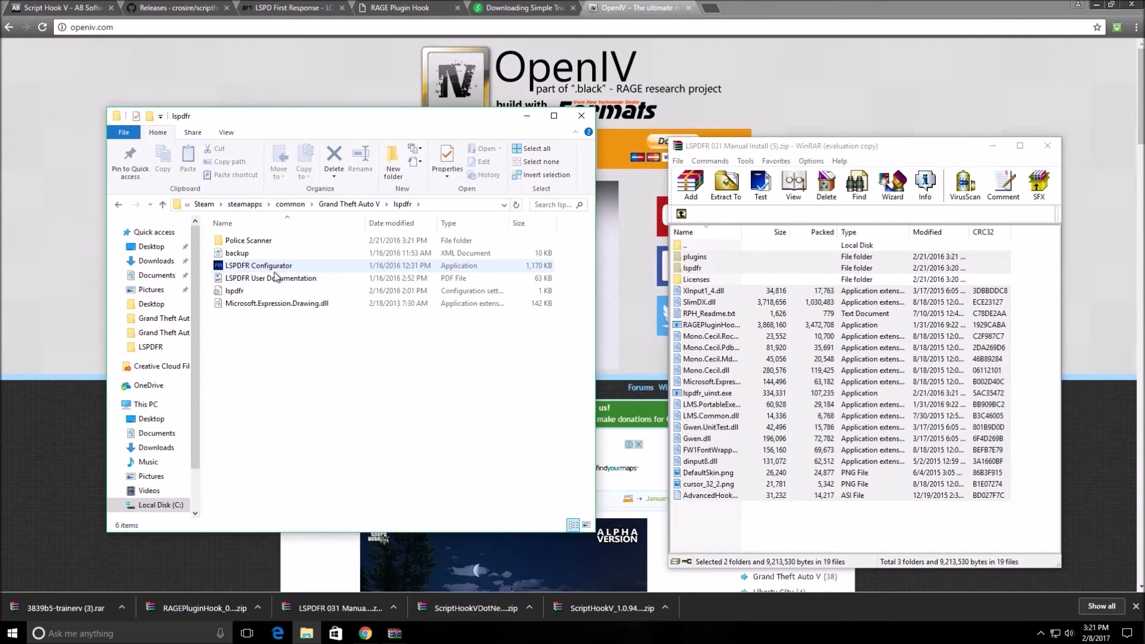
pyautogui.click(115, 205)
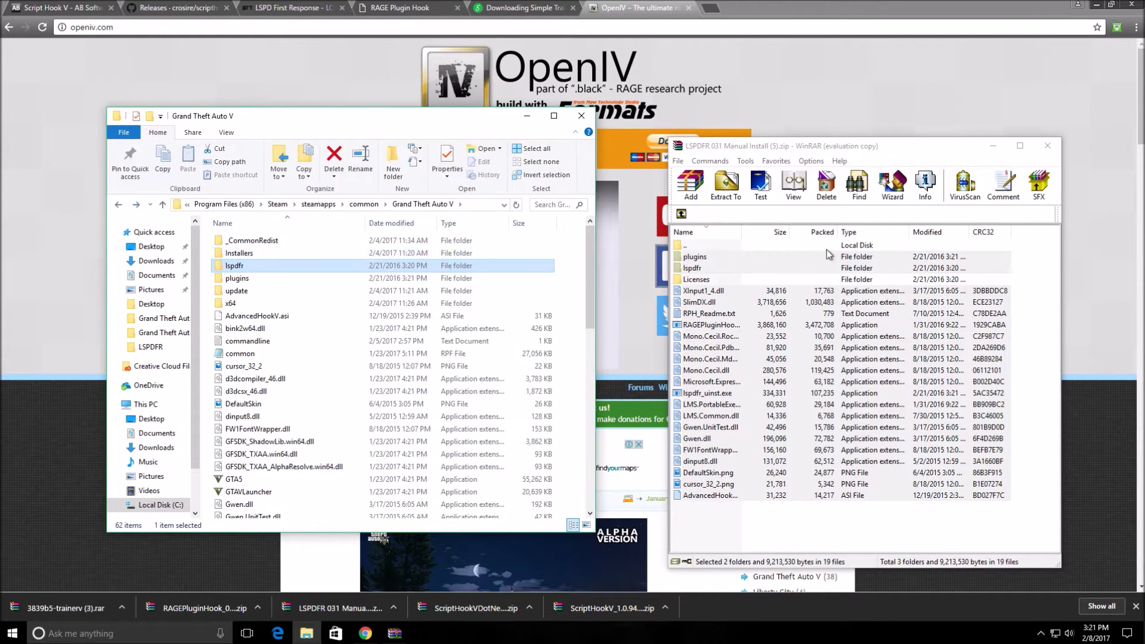
pyautogui.click(1047, 145)
# Step: Copy the RAGE Plugin Hook archive's 15 files into the Grand Theft Auto V folder, replacing same-named files
pyautogui.click(189, 608)
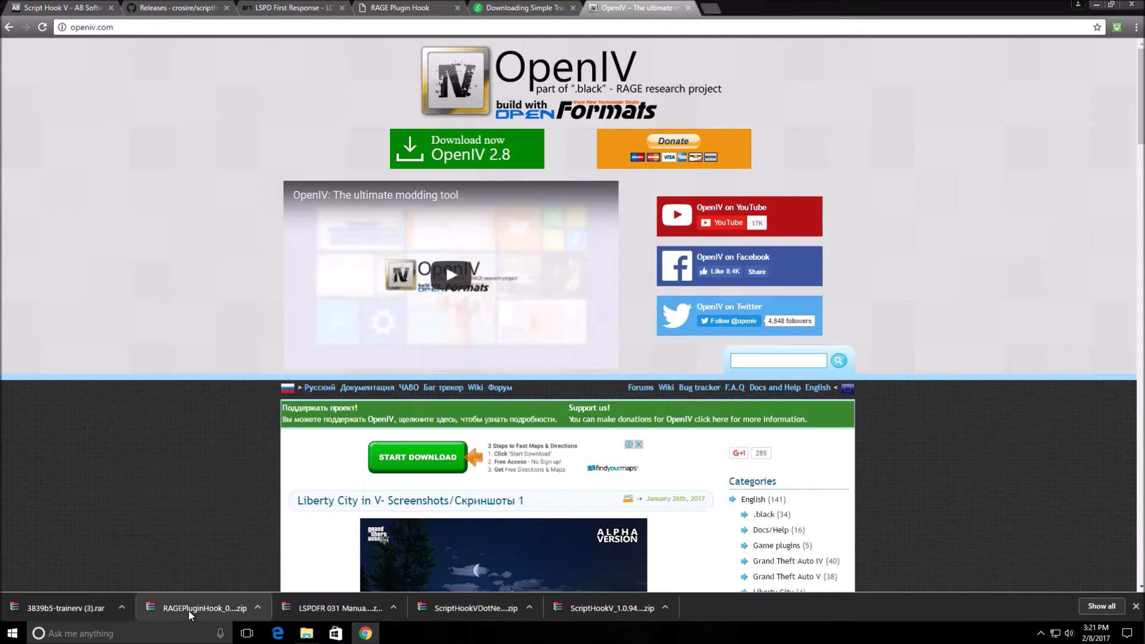
pyautogui.click(772, 134)
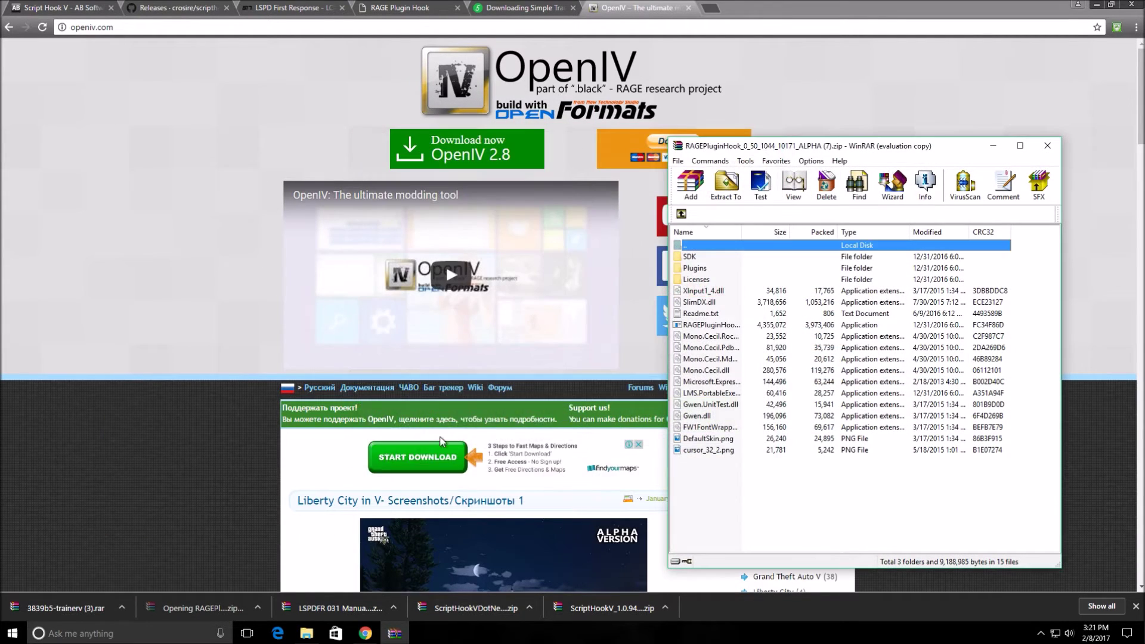
pyautogui.click(305, 633)
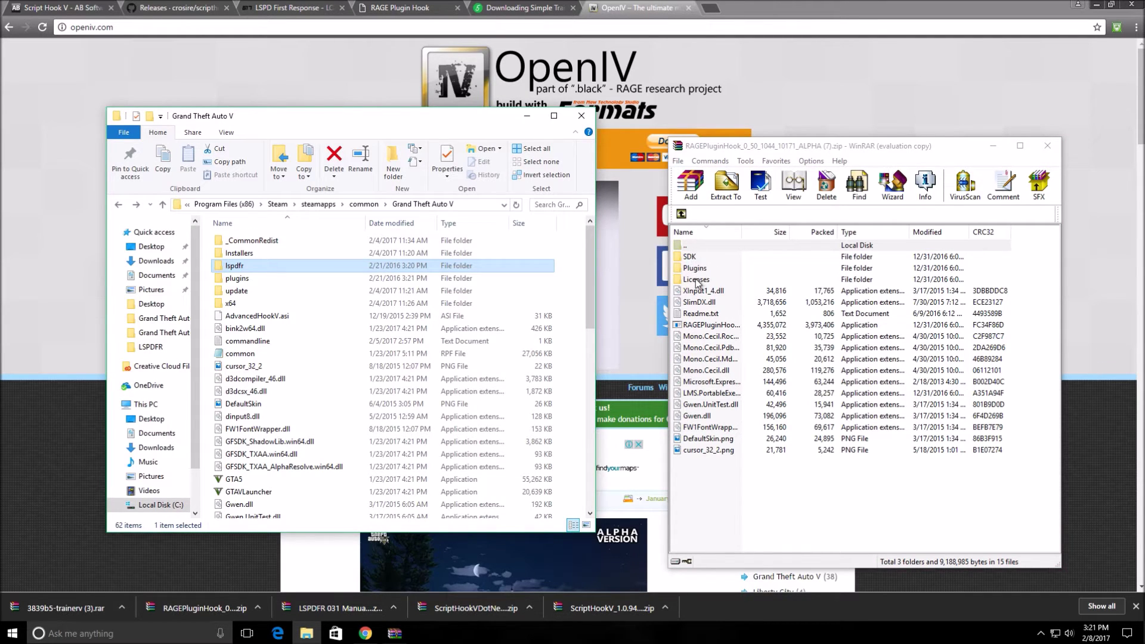
pyautogui.moveTo(696, 473); pyautogui.dragTo(251, 394)
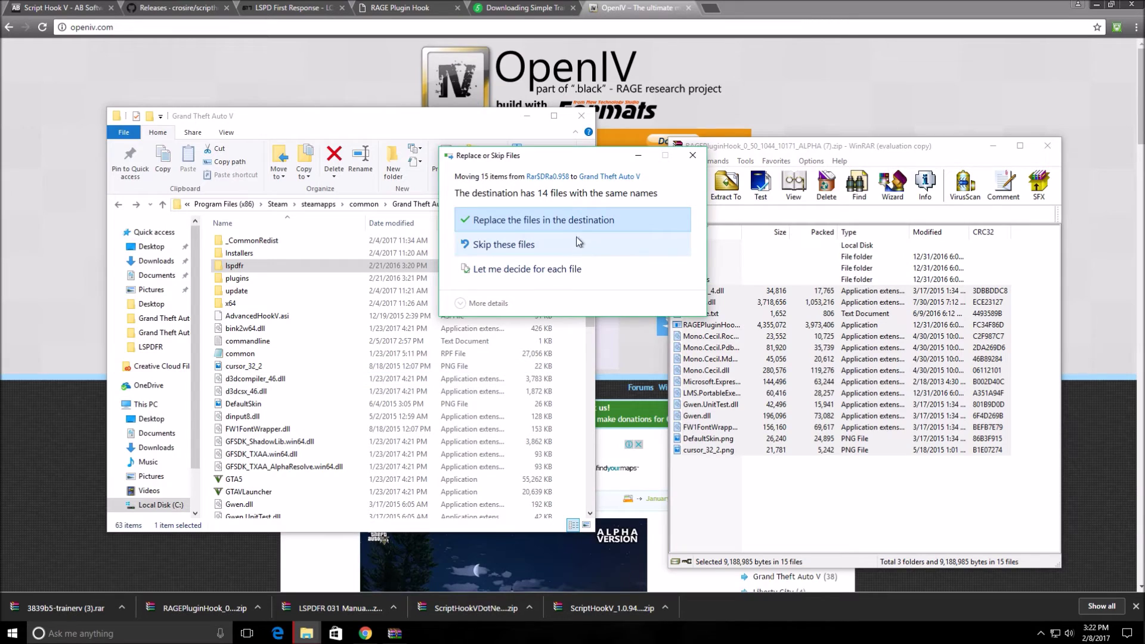
pyautogui.click(631, 220)
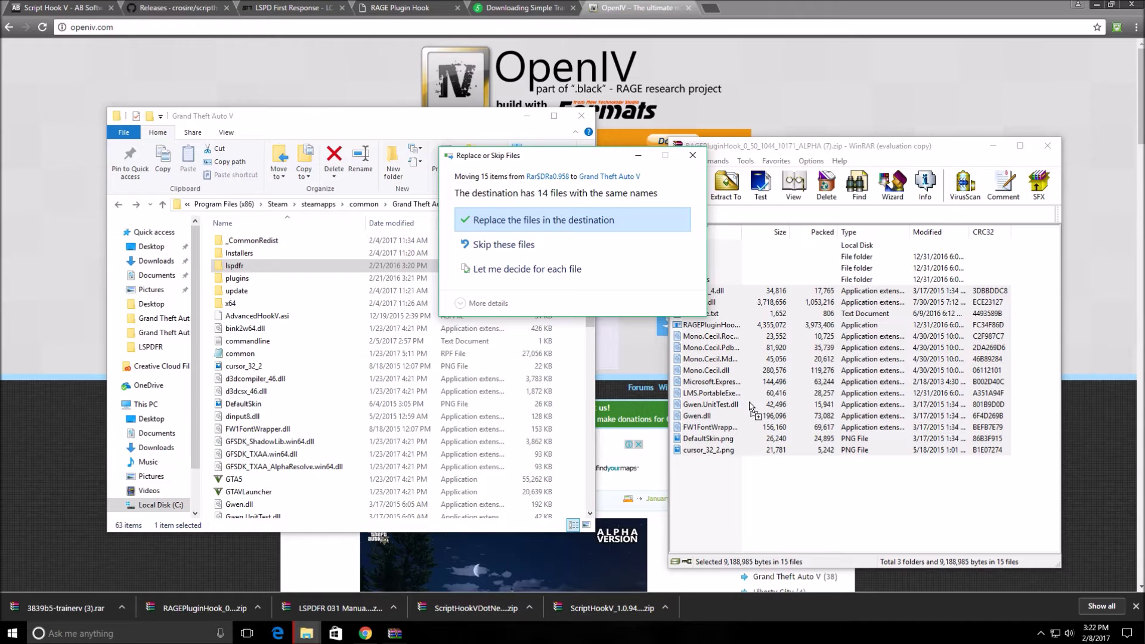
pyautogui.click(538, 221)
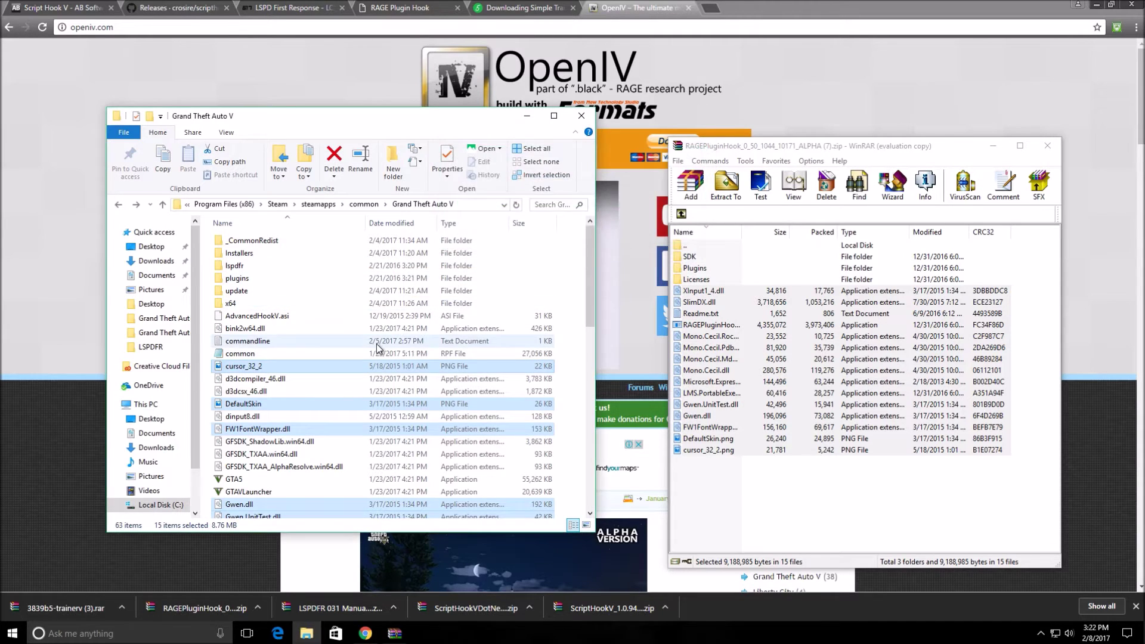
# Step: Confirm RAGEPluginHook landed in the game folder, then open the 3839b5-trainerv (3).rar archive
pyautogui.scroll(-6, 379, 348)
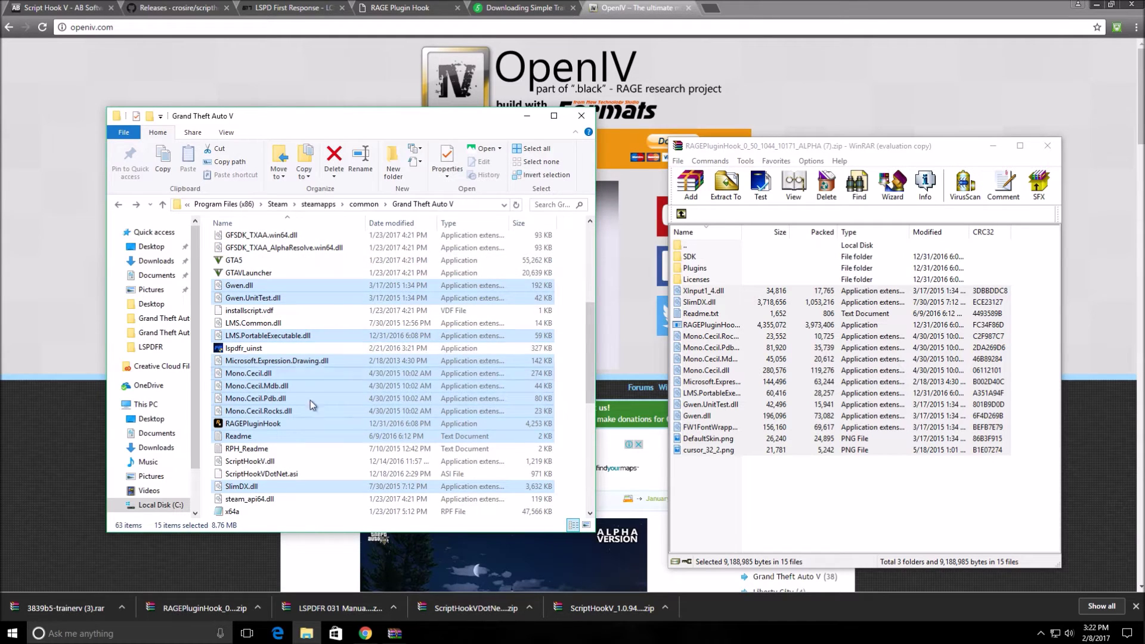
pyautogui.click(264, 425)
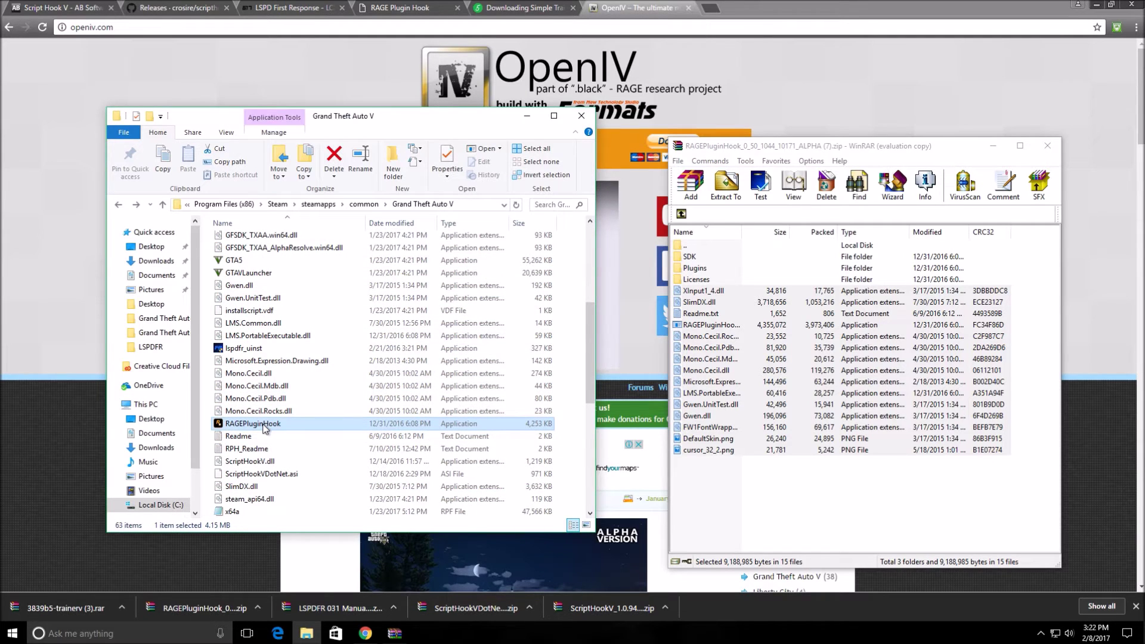
pyautogui.scroll(-1, 265, 427)
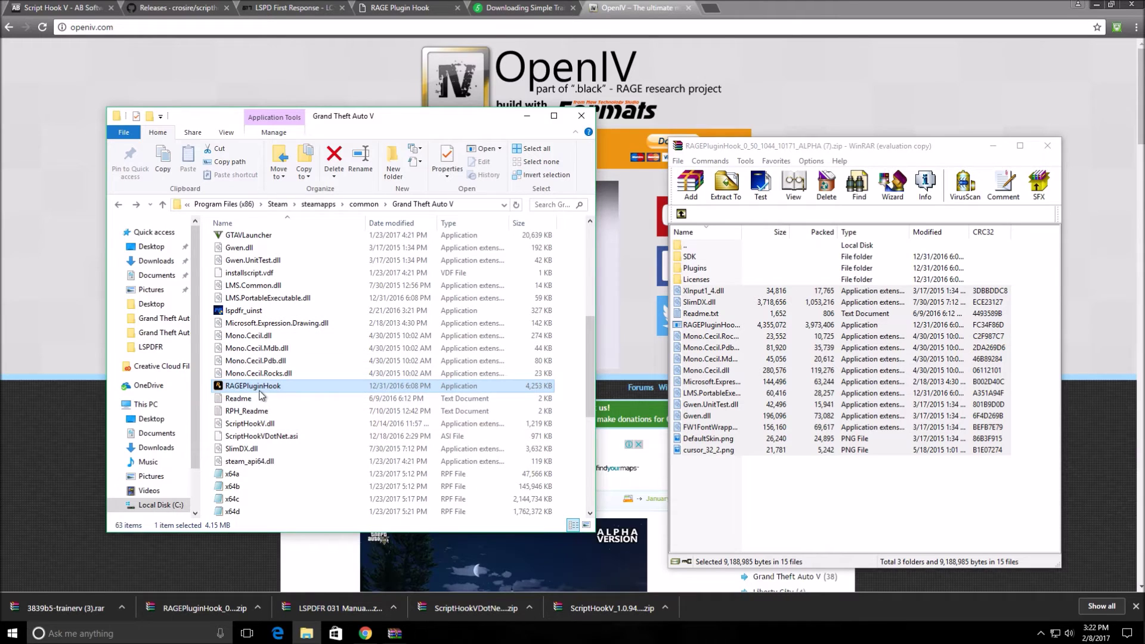
pyautogui.click(77, 604)
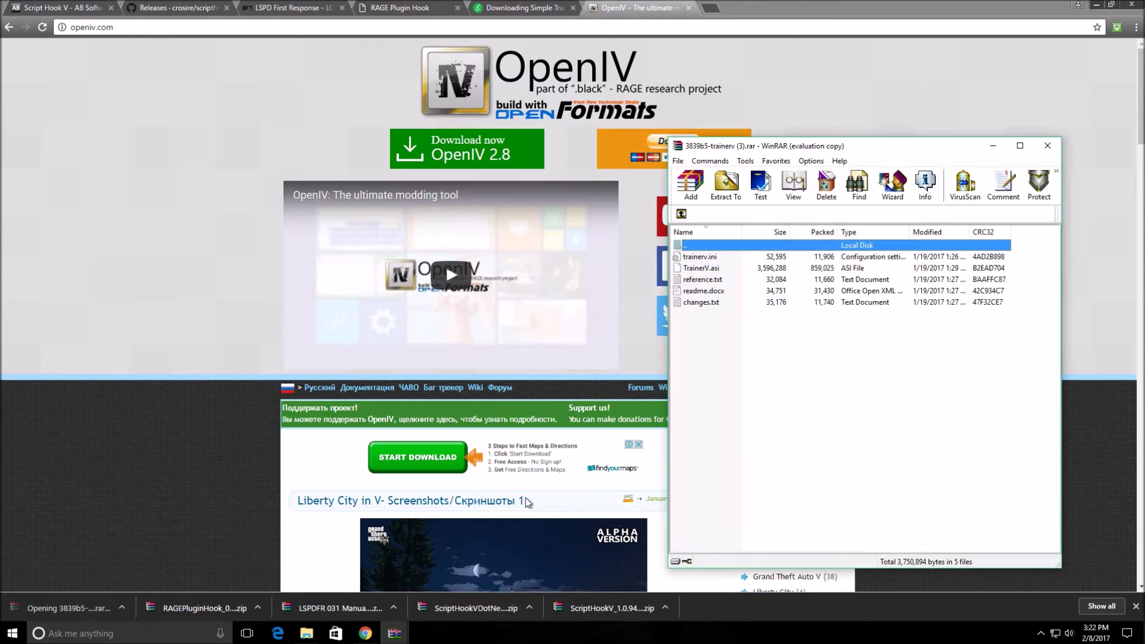
# Step: Bring the game folder and trainer archive windows forward and dismiss WinRAR's license reminder
pyautogui.click(364, 634)
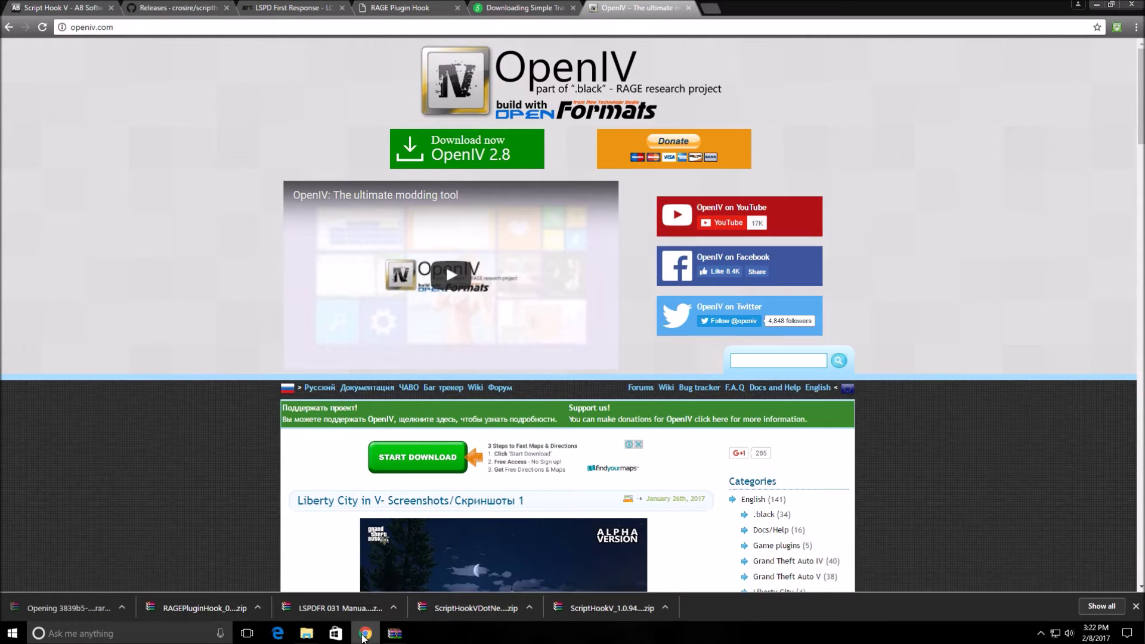
pyautogui.click(307, 633)
pyautogui.moveTo(411, 631)
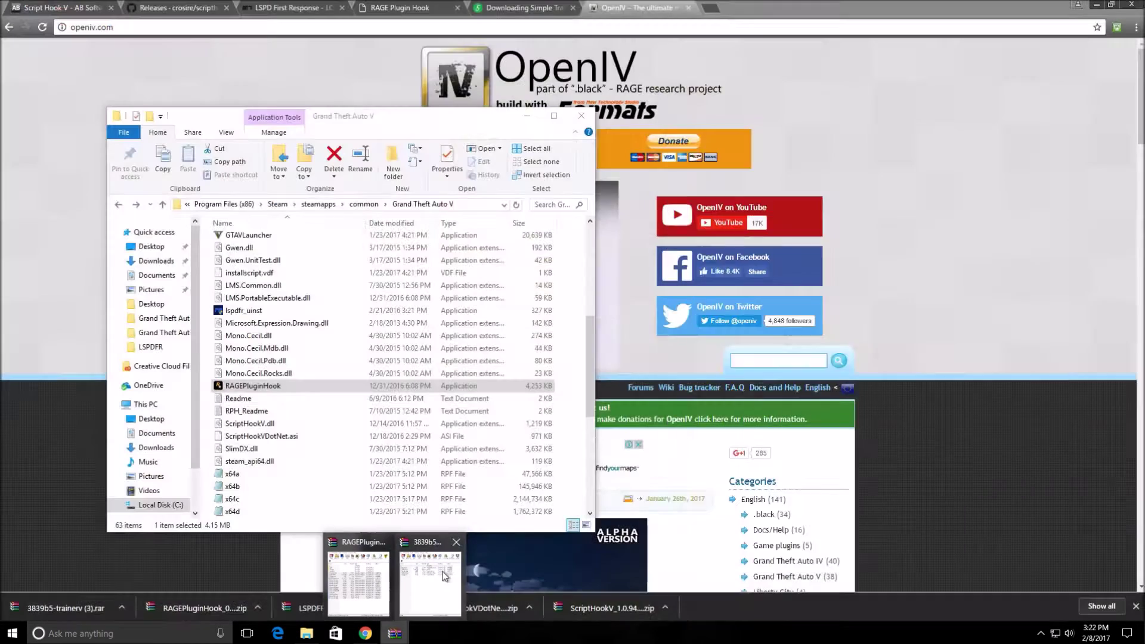
pyautogui.click(447, 576)
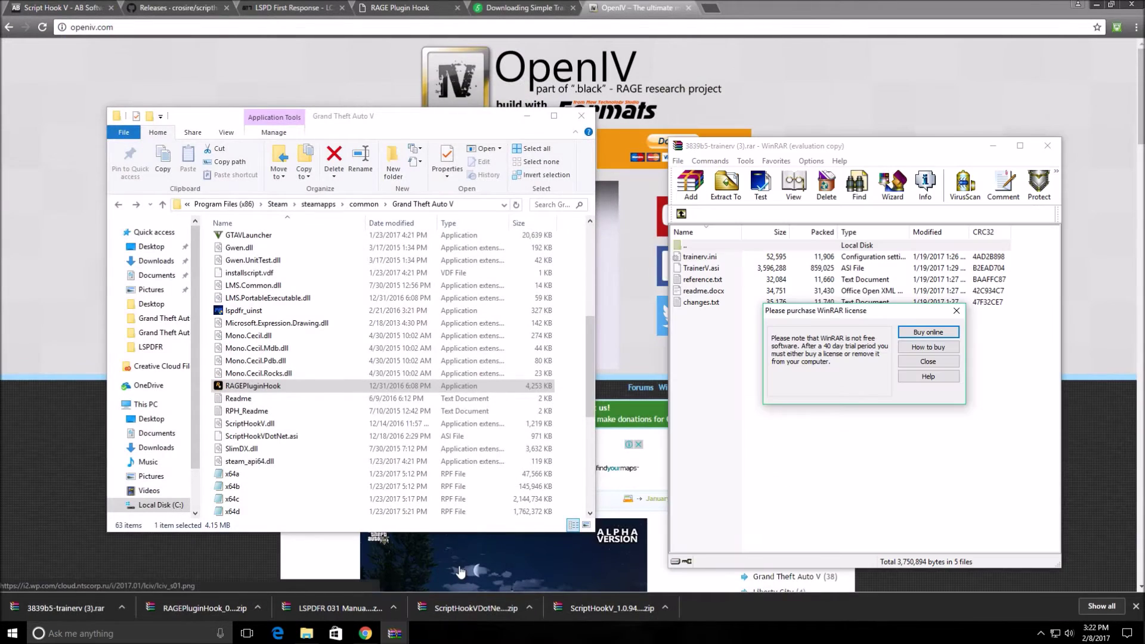
pyautogui.click(957, 311)
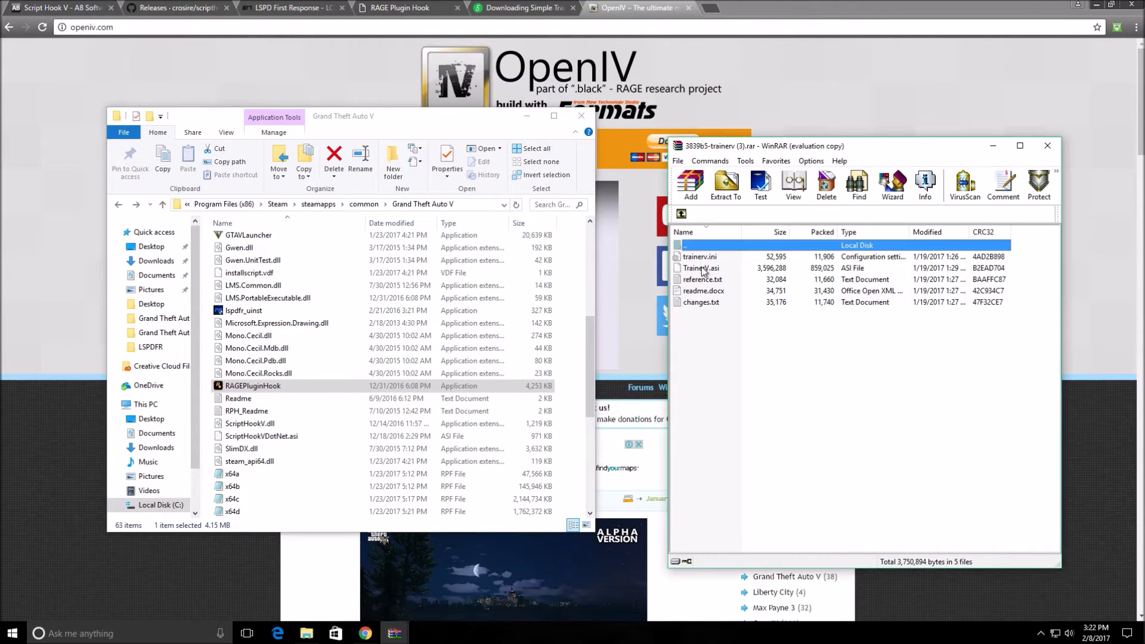
# Step: Copy TrainerV.asi and trainerv.ini from the trainer archive into the Grand Theft Auto V folder
pyautogui.click(702, 271)
pyautogui.click(703, 261)
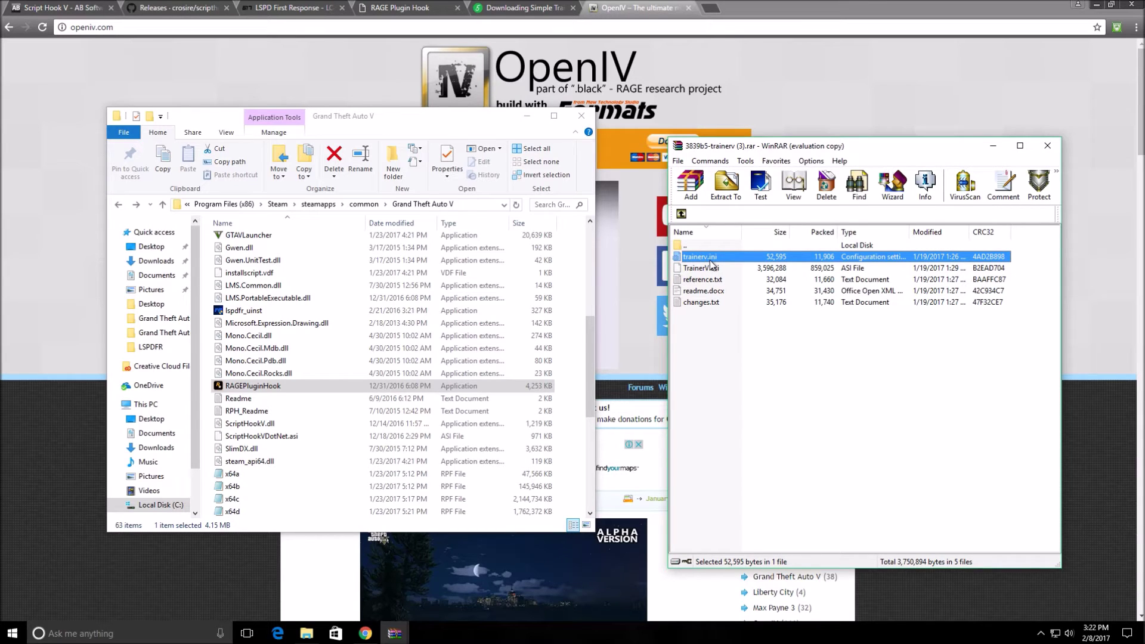
pyautogui.click(715, 272)
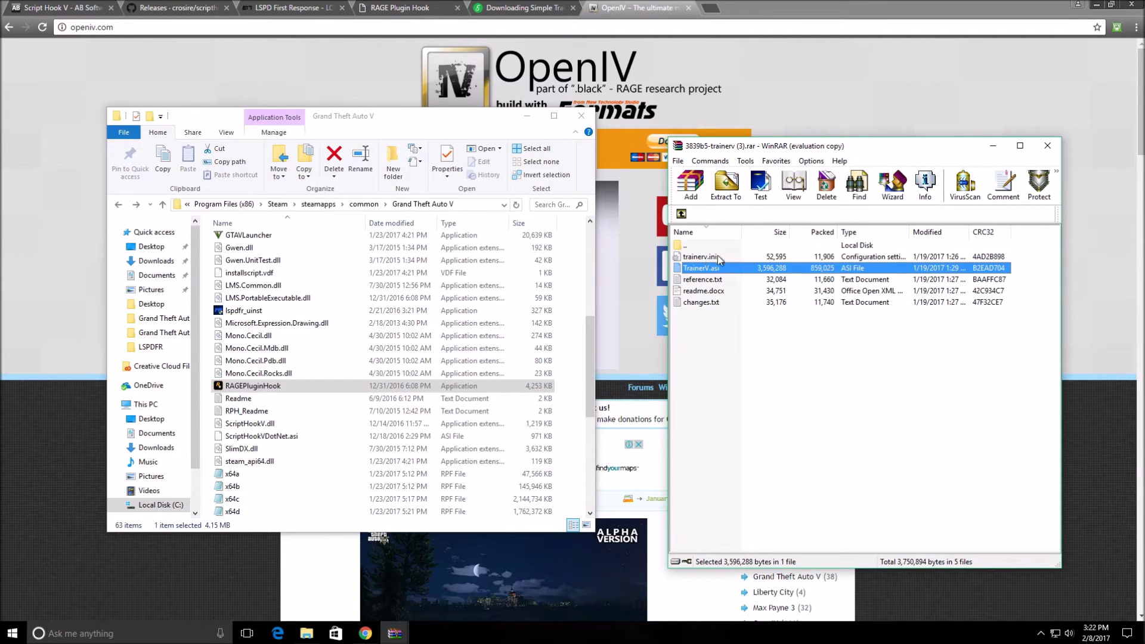
pyautogui.click(719, 258)
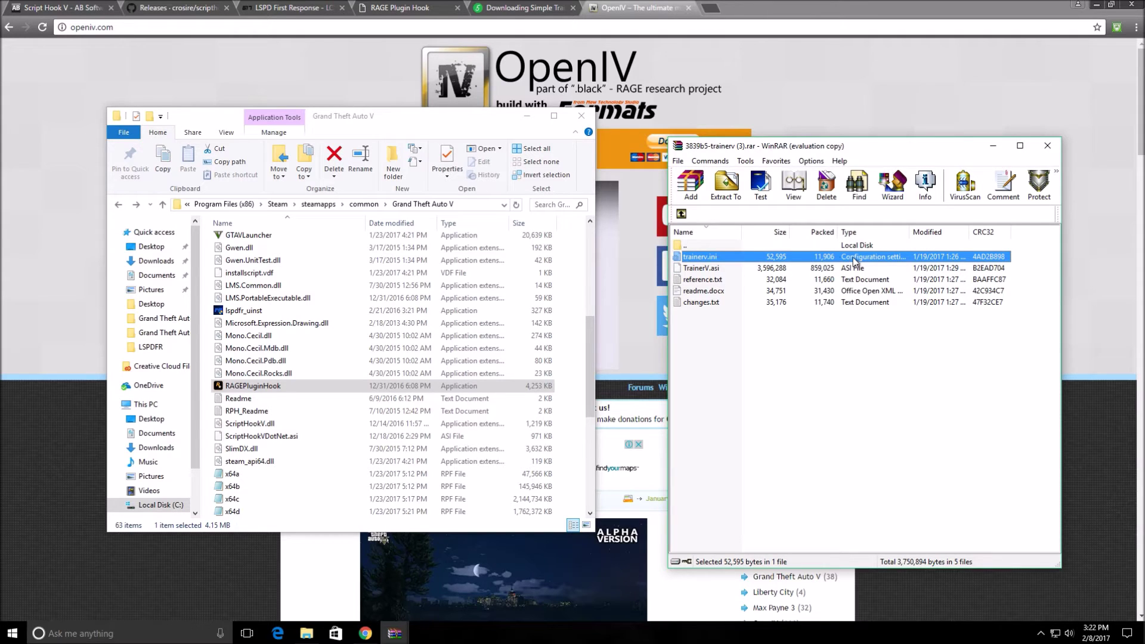
pyautogui.keyDown('shift'); pyautogui.click(696, 271); pyautogui.keyUp('shift')
pyautogui.moveTo(708, 260); pyautogui.dragTo(295, 353)
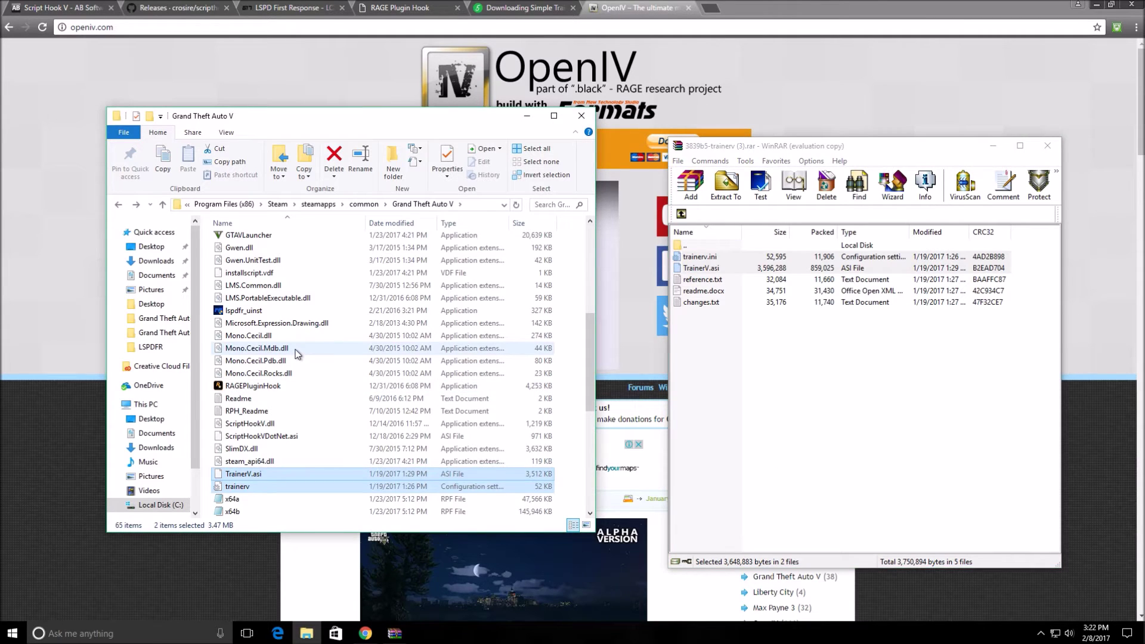
# Step: Close the trainer archive and scroll through the game folder to check the new files
pyautogui.scroll(-1, 295, 353)
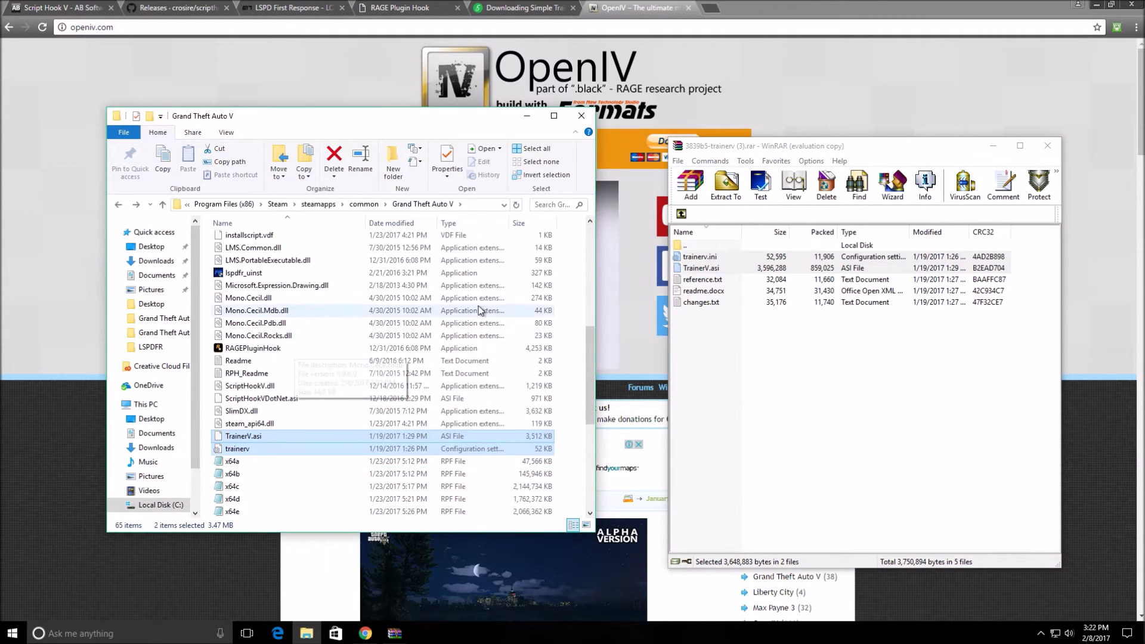
pyautogui.click(1047, 145)
pyautogui.scroll(8, 294, 318)
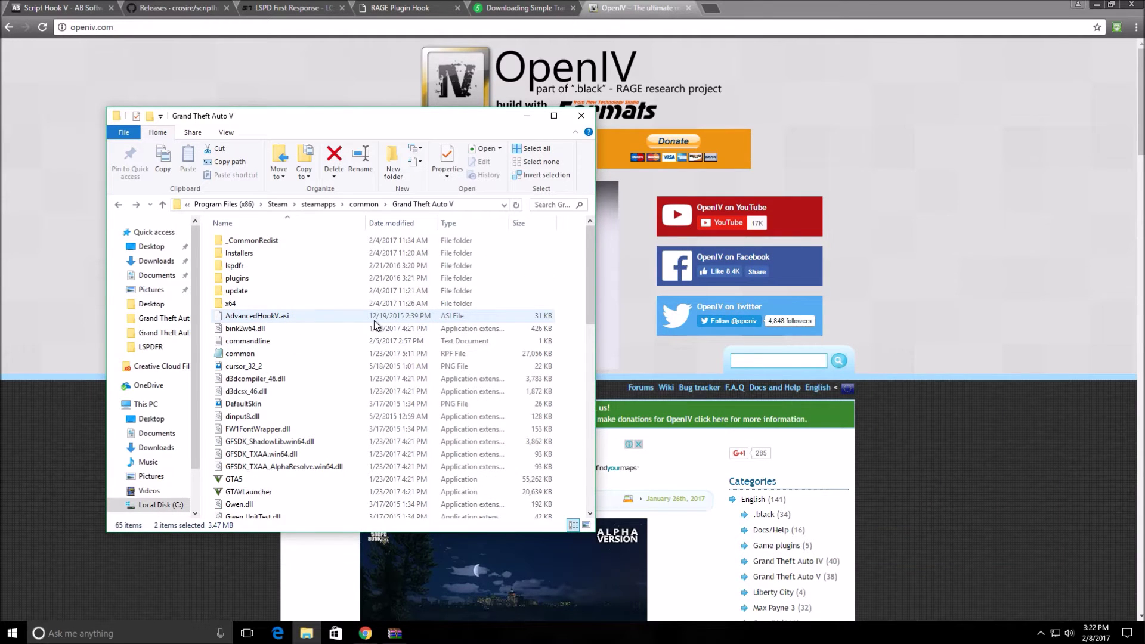
pyautogui.scroll(-9, 378, 320)
pyautogui.scroll(-5, 375, 324)
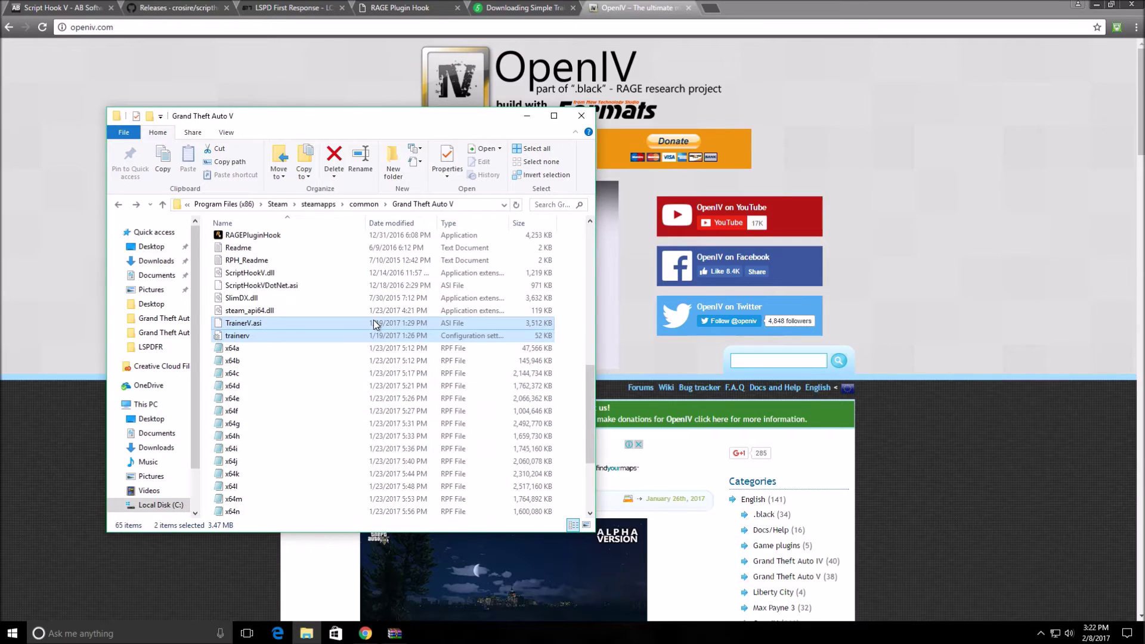
pyautogui.scroll(14, 375, 323)
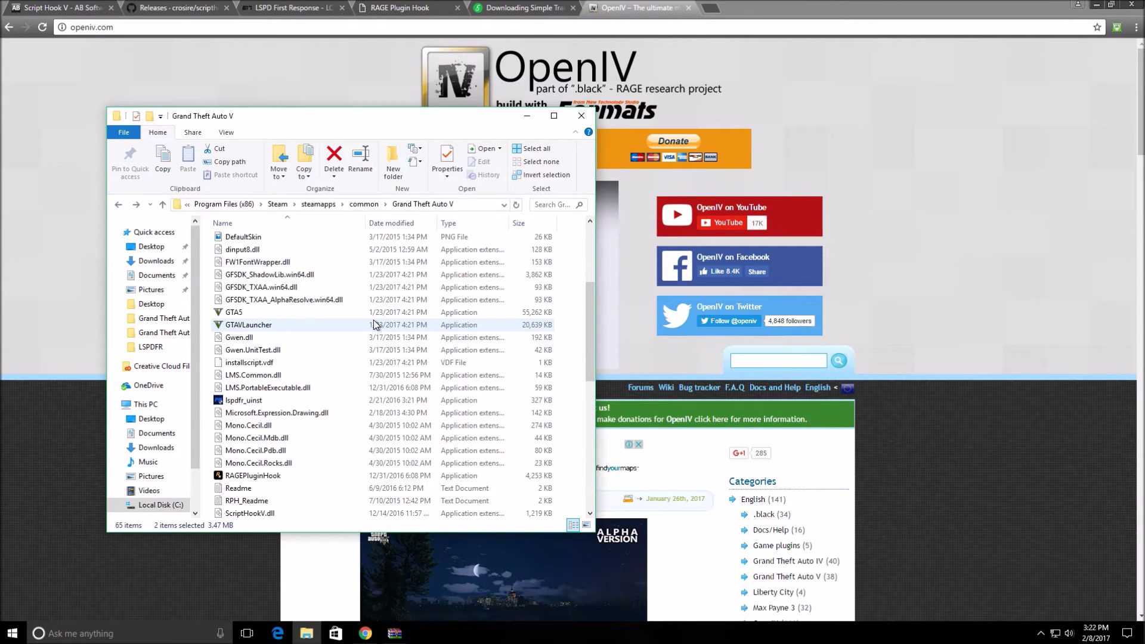
pyautogui.scroll(-3, 376, 324)
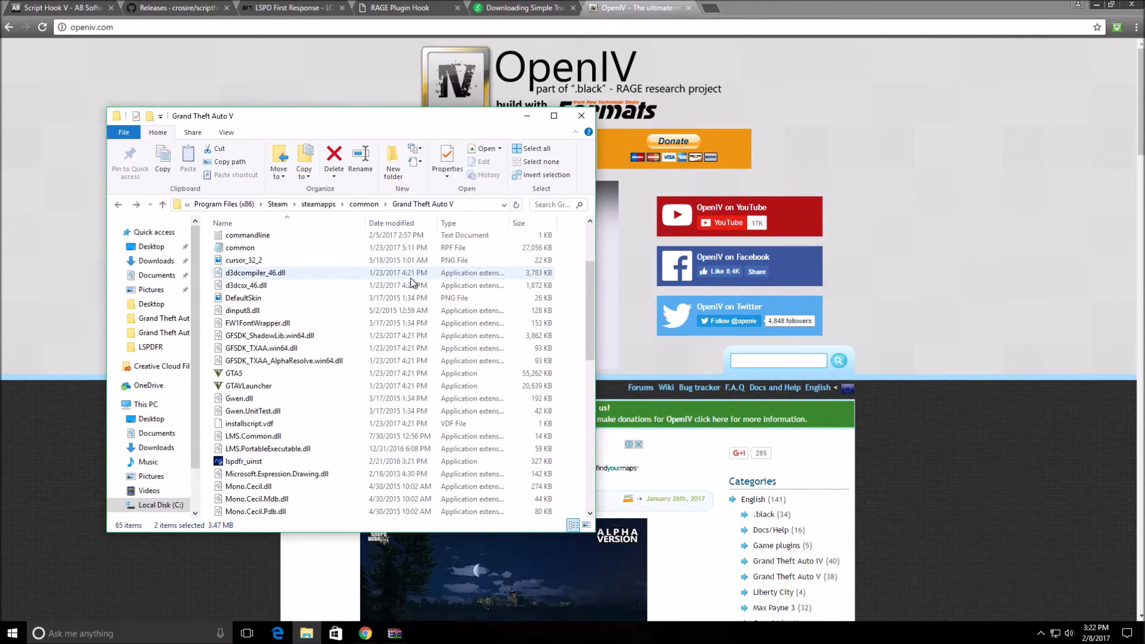
# Step: Minimise the browser, close the remaining WinRAR archive, and centre the game folder window
pyautogui.click(1094, 6)
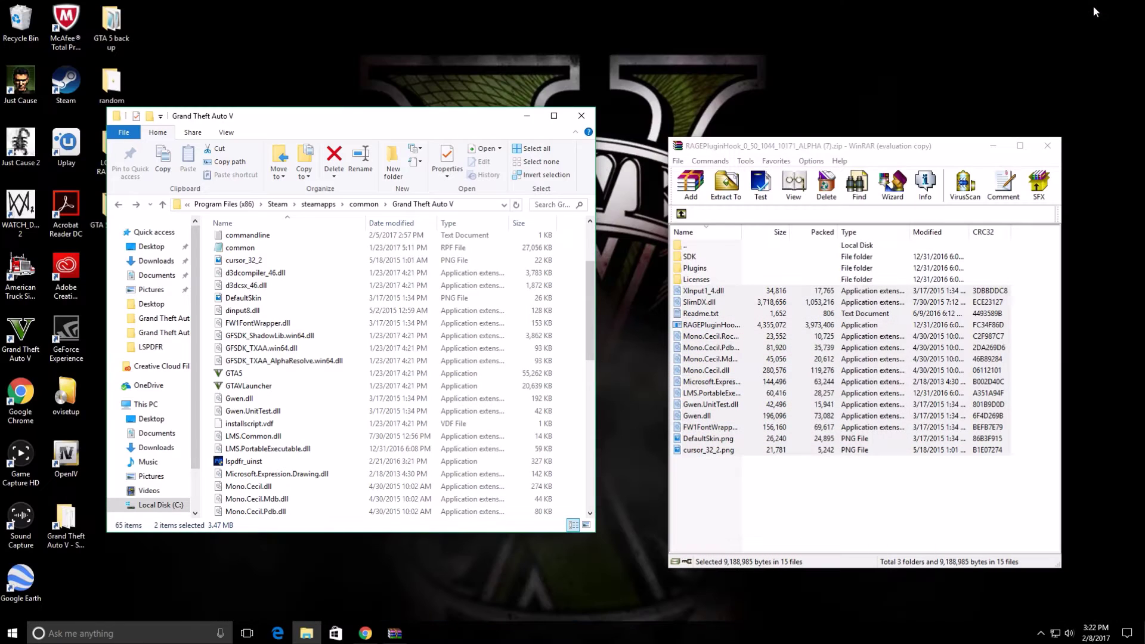
pyautogui.click(1047, 147)
pyautogui.moveTo(349, 121); pyautogui.dragTo(553, 68)
pyautogui.scroll(3, 455, 294)
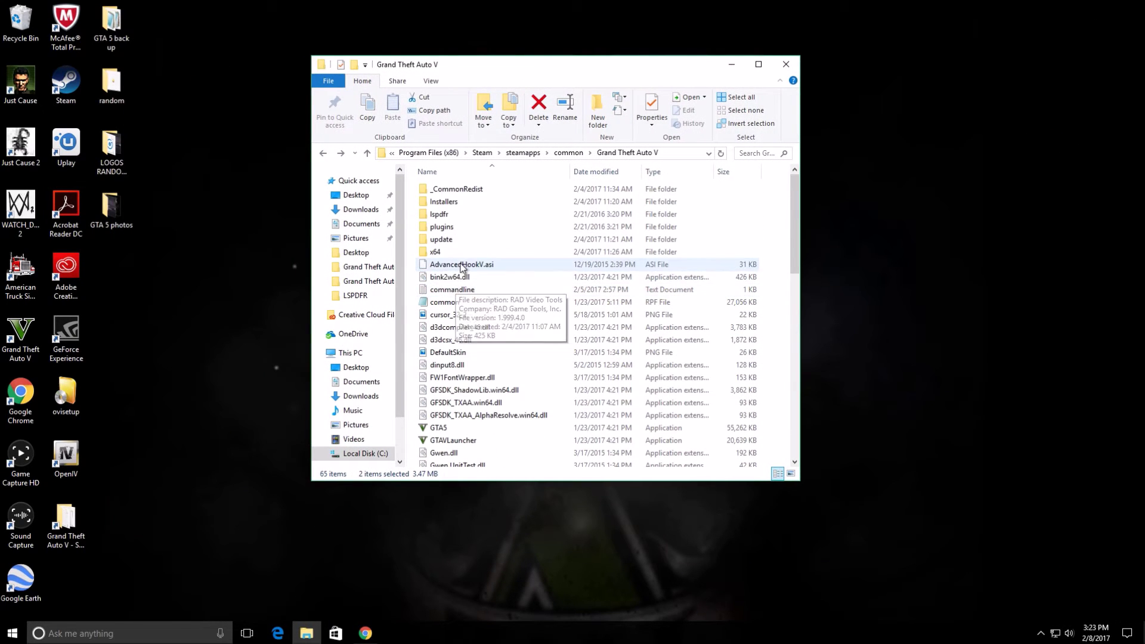
# Step: Create a new folder named mods in the Grand Theft Auto V folder
pyautogui.rightClick(416, 251)
pyautogui.moveTo(477, 391)
pyautogui.click(575, 396)
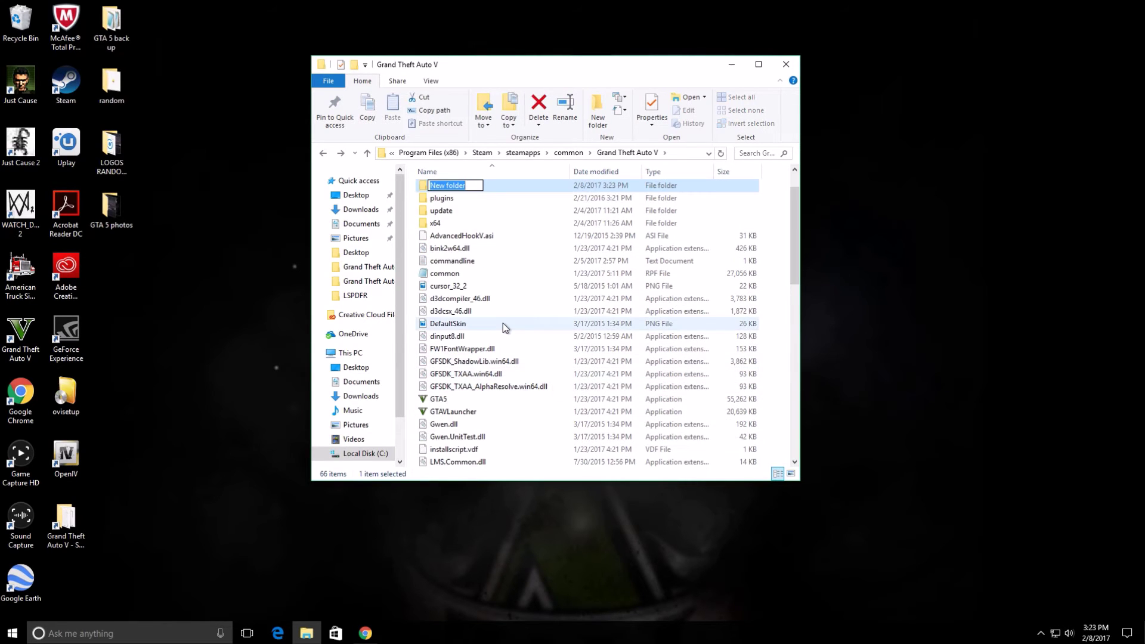
pyautogui.write('mods')
pyautogui.press('Return')
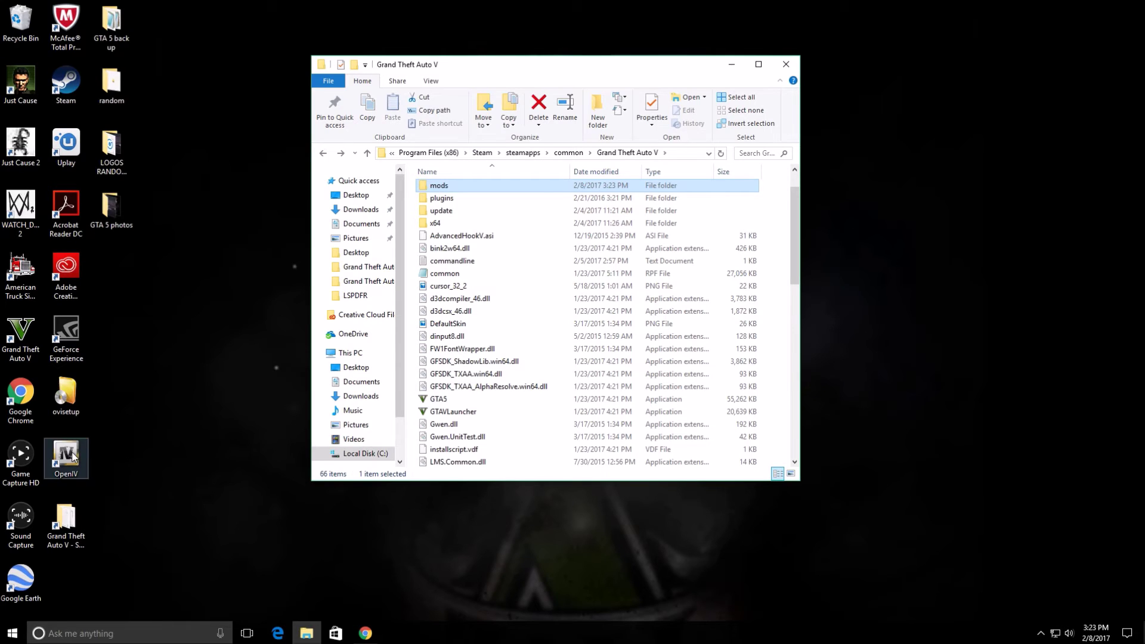
pyautogui.click(731, 65)
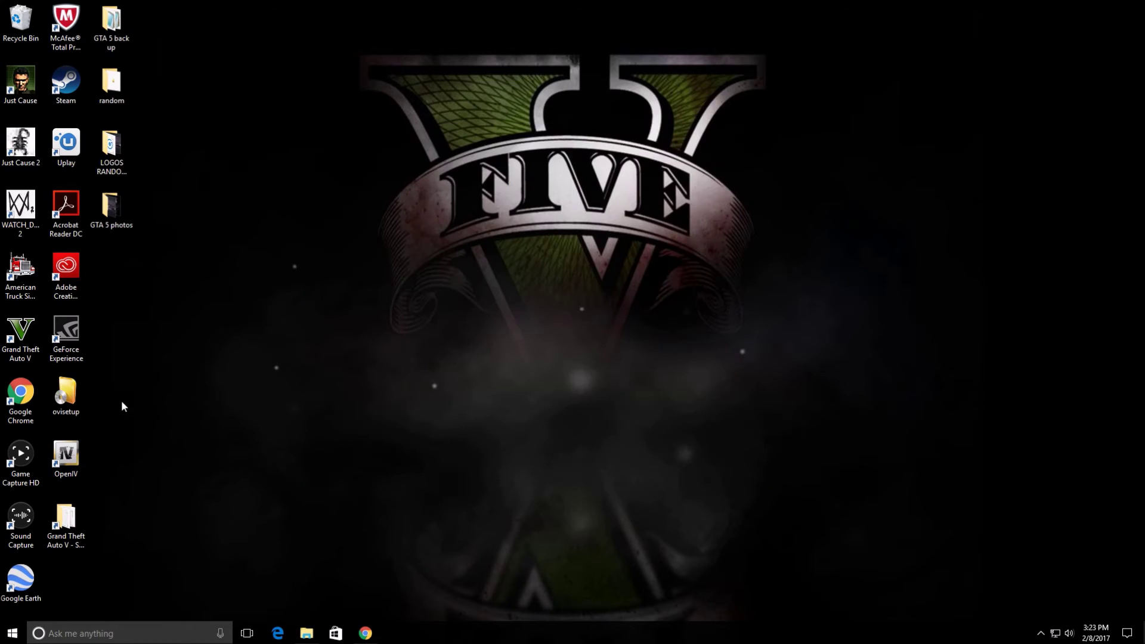
pyautogui.doubleClick(66, 456)
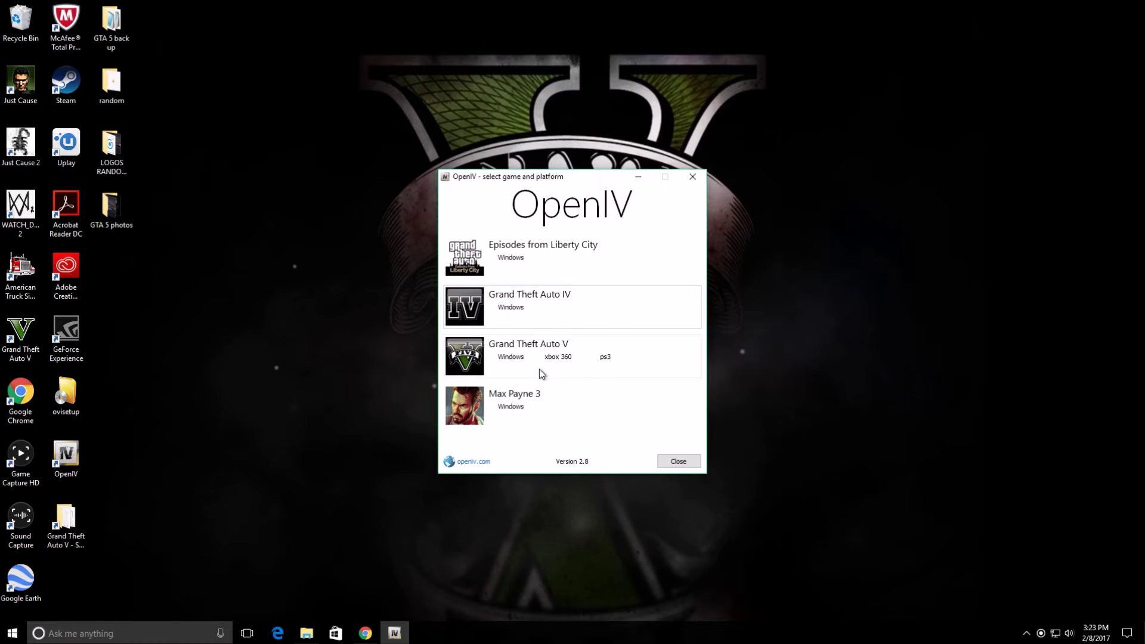
pyautogui.click(511, 356)
pyautogui.click(508, 357)
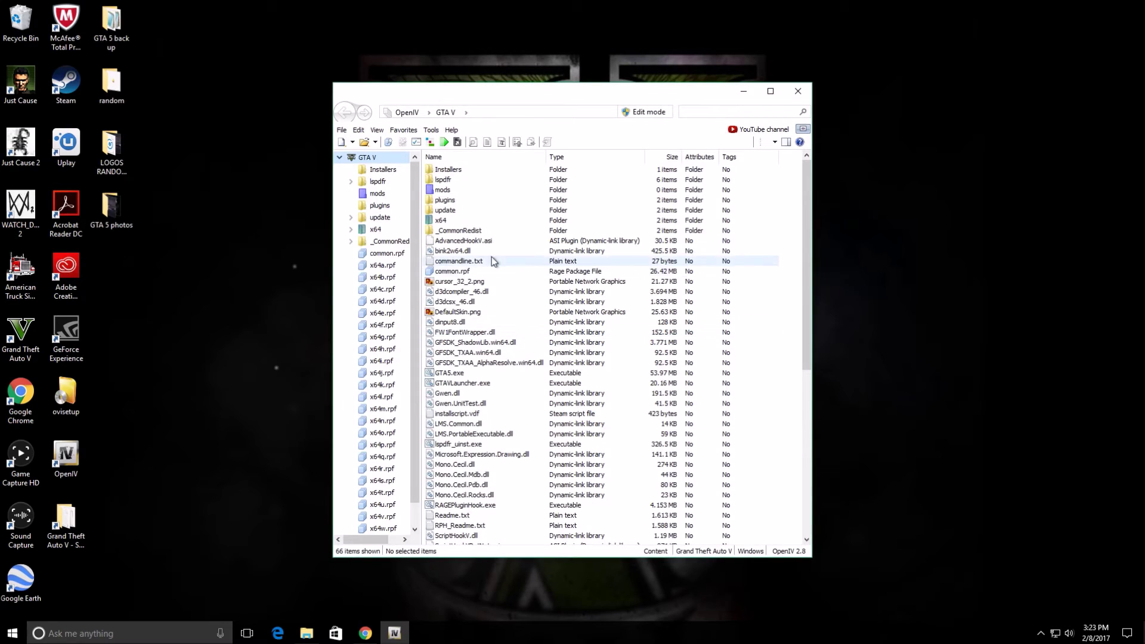
pyautogui.doubleClick(452, 191)
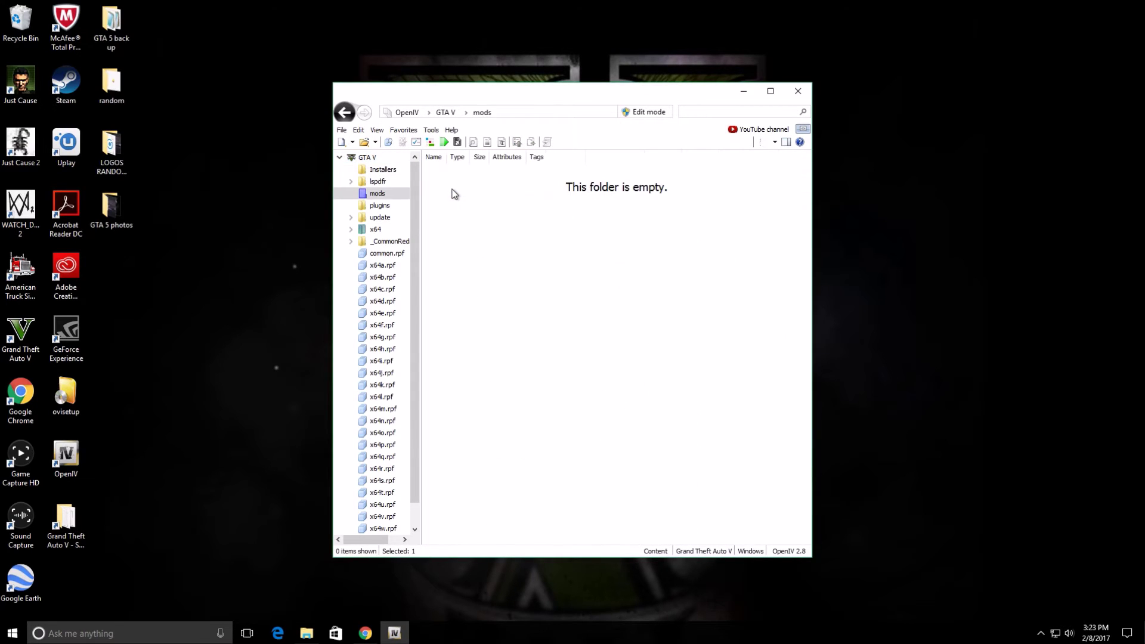
pyautogui.click(345, 114)
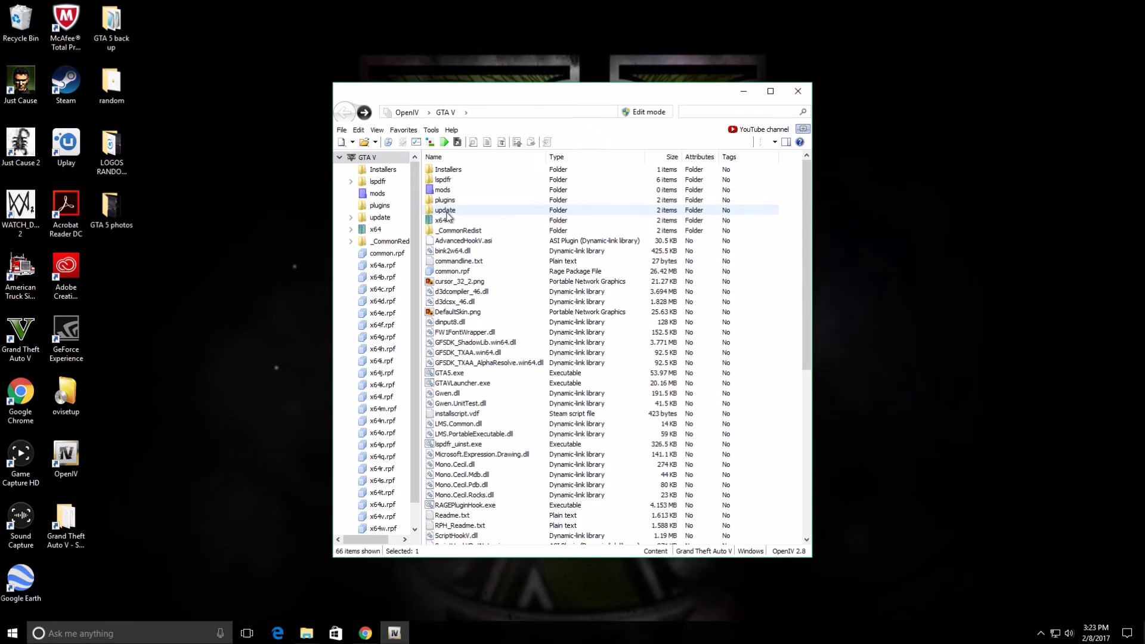
# Step: Close OpenIV and run RAGEPluginHook.exe, accepting the disclaimer and backing up the game version
pyautogui.click(798, 91)
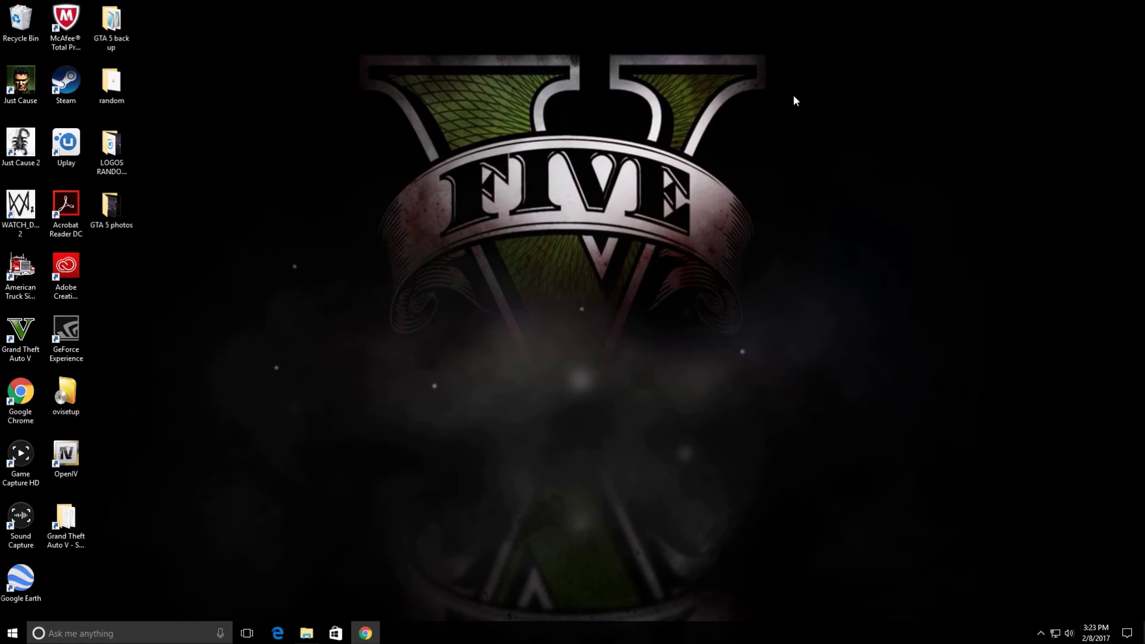
pyautogui.click(305, 632)
pyautogui.scroll(-1, 488, 325)
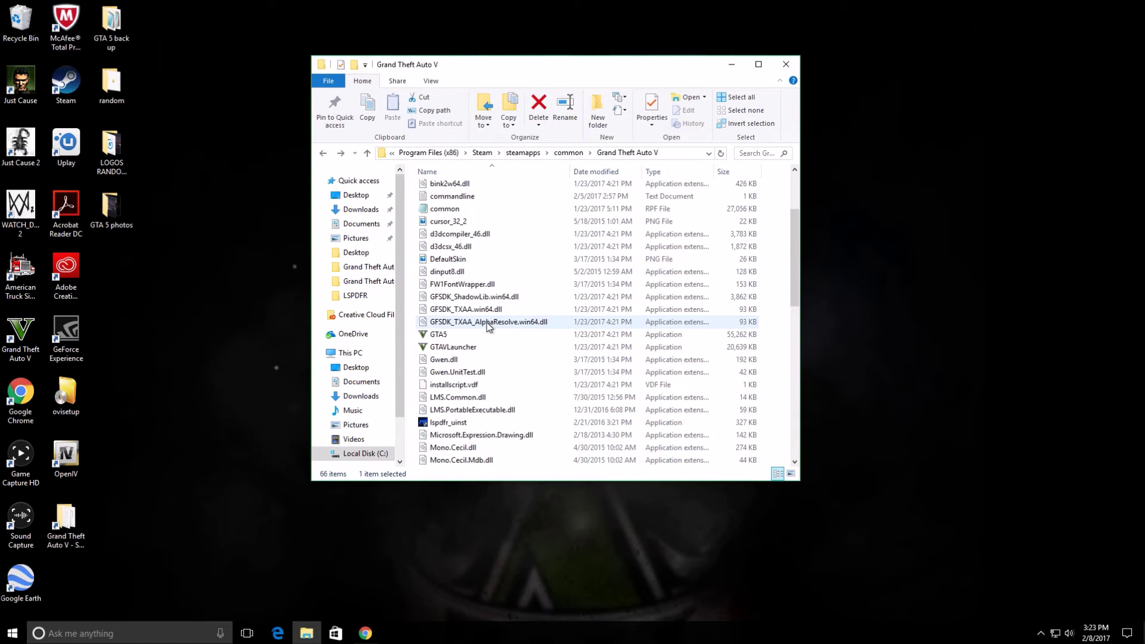
pyautogui.scroll(-5, 488, 325)
pyautogui.doubleClick(473, 310)
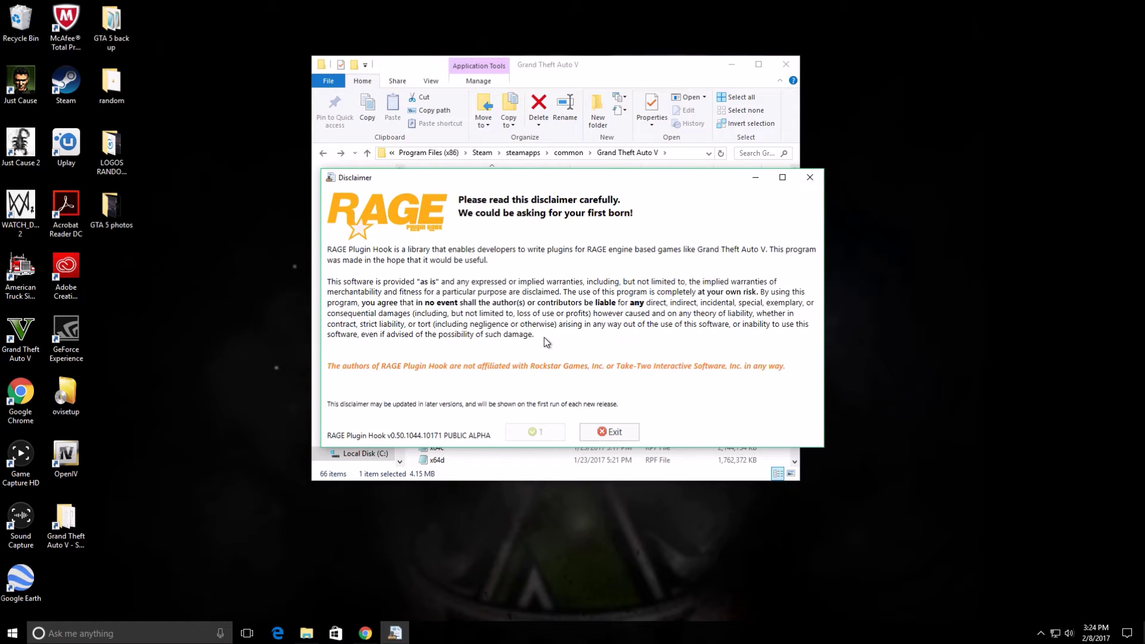
pyautogui.click(532, 433)
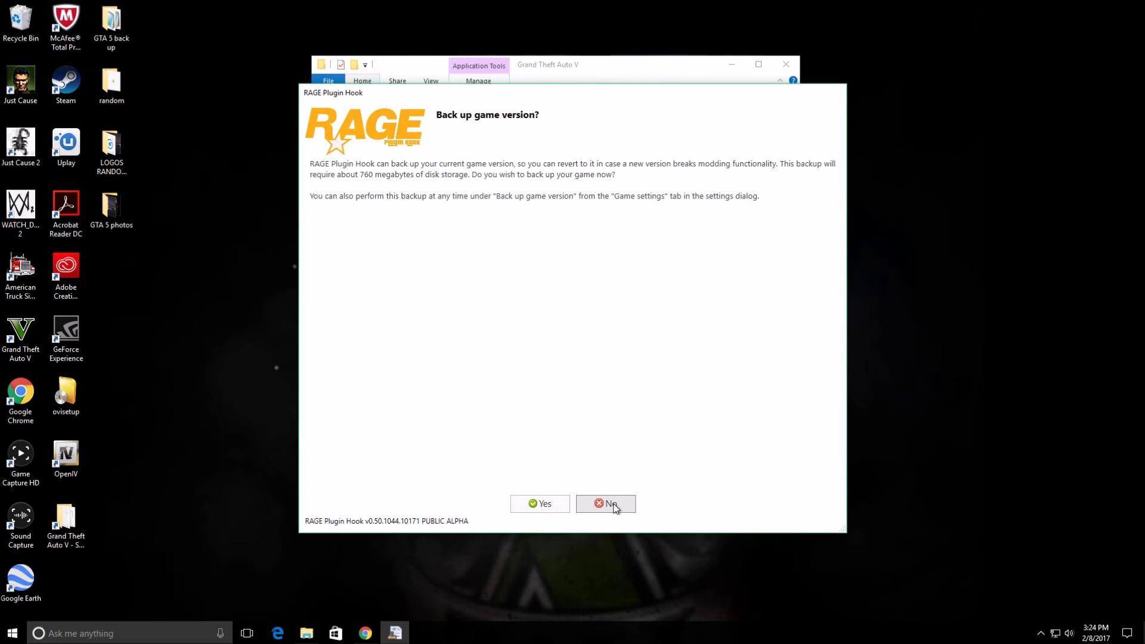
pyautogui.click(544, 505)
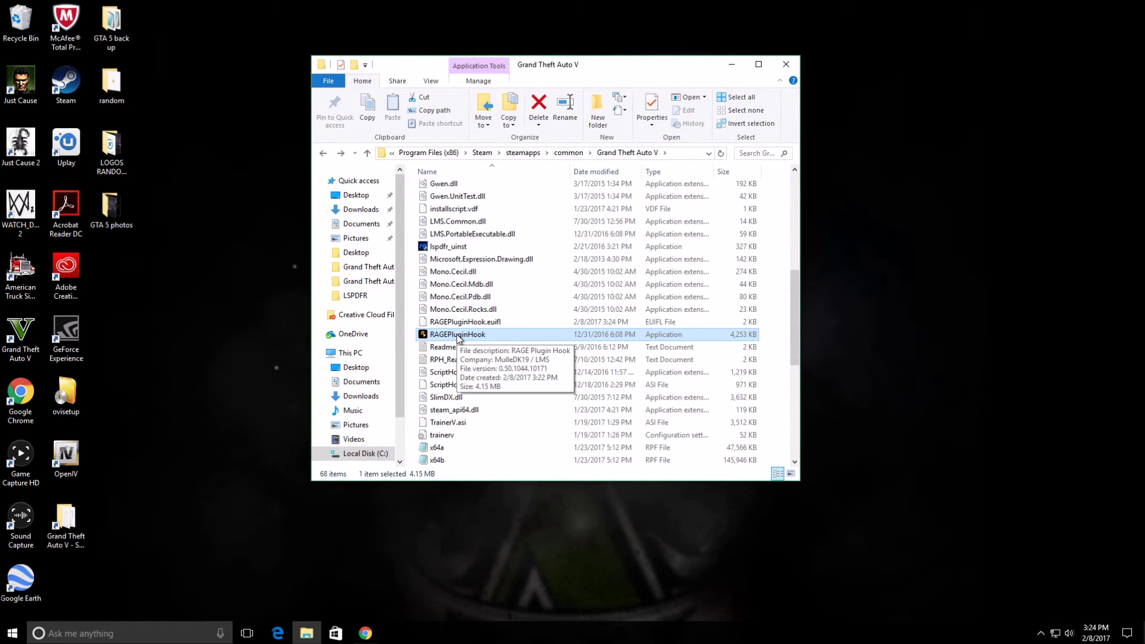
# Step: Relaunch RAGE Plugin Hook and set its plugin settings to load only selected plugins on startup
pyautogui.doubleClick(459, 338)
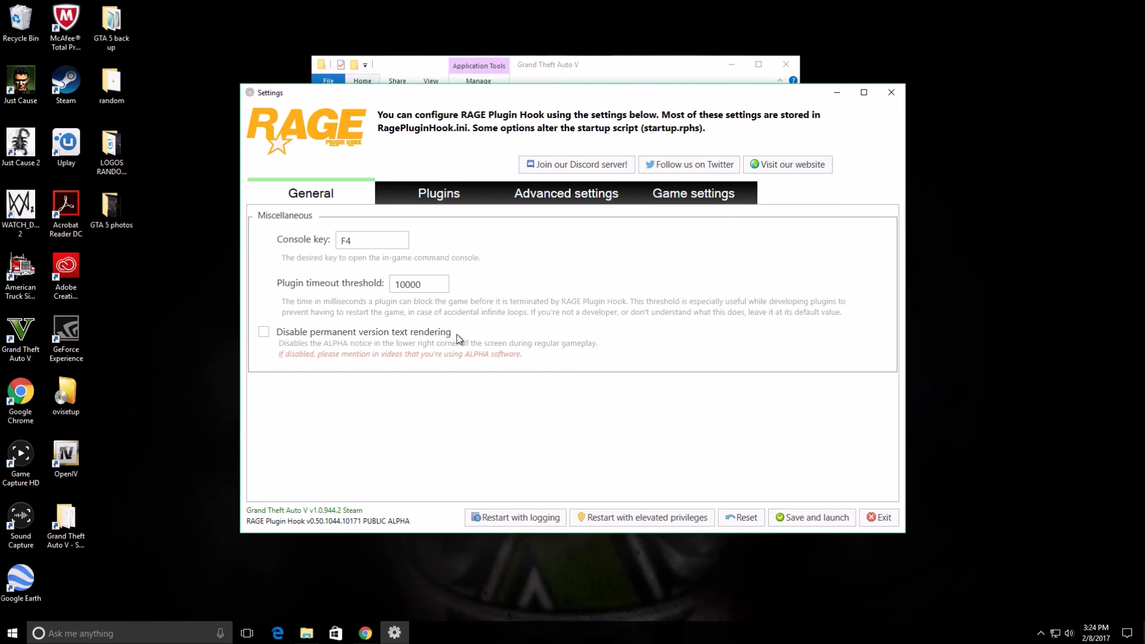
pyautogui.moveTo(621, 100); pyautogui.dragTo(833, 341)
pyautogui.moveTo(567, 65); pyautogui.dragTo(312, 45)
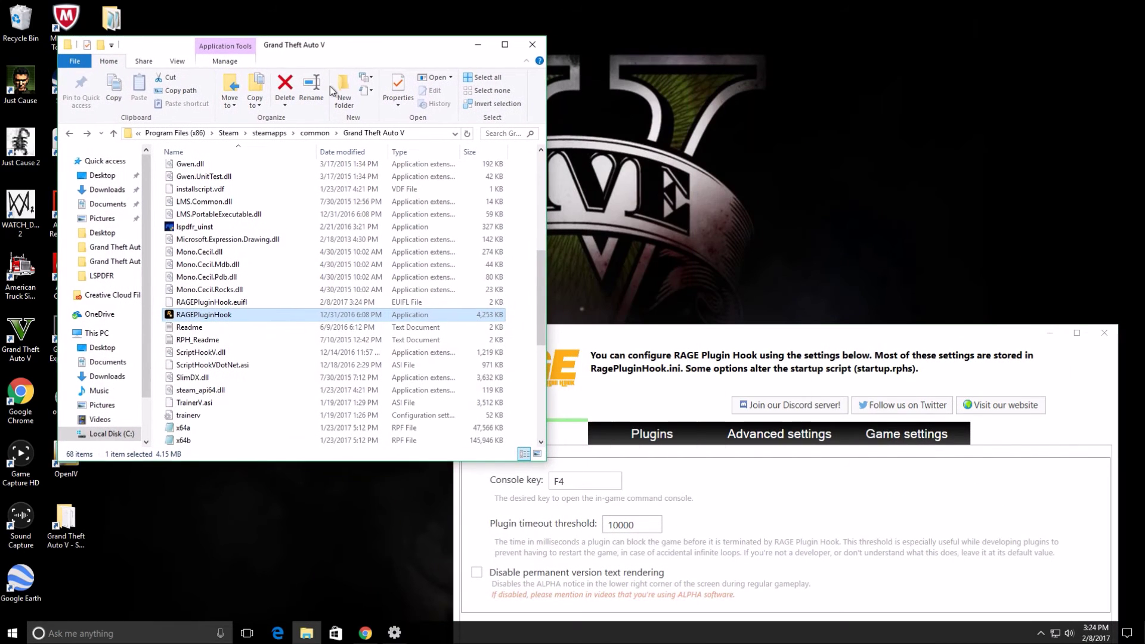
pyautogui.click(704, 352)
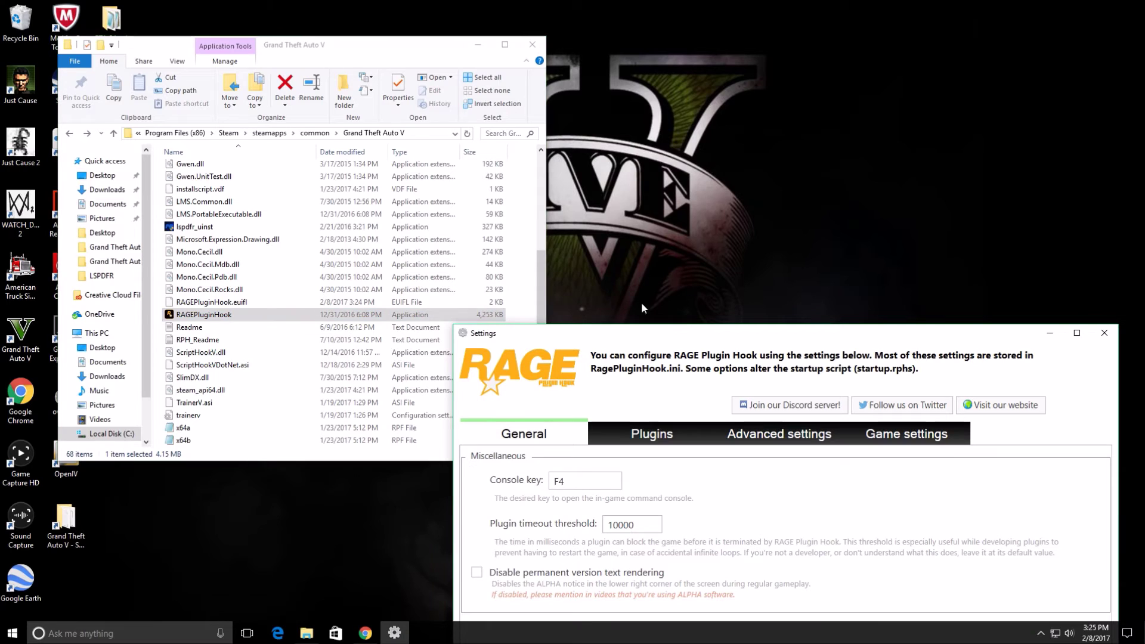
pyautogui.moveTo(644, 342); pyautogui.dragTo(589, 139)
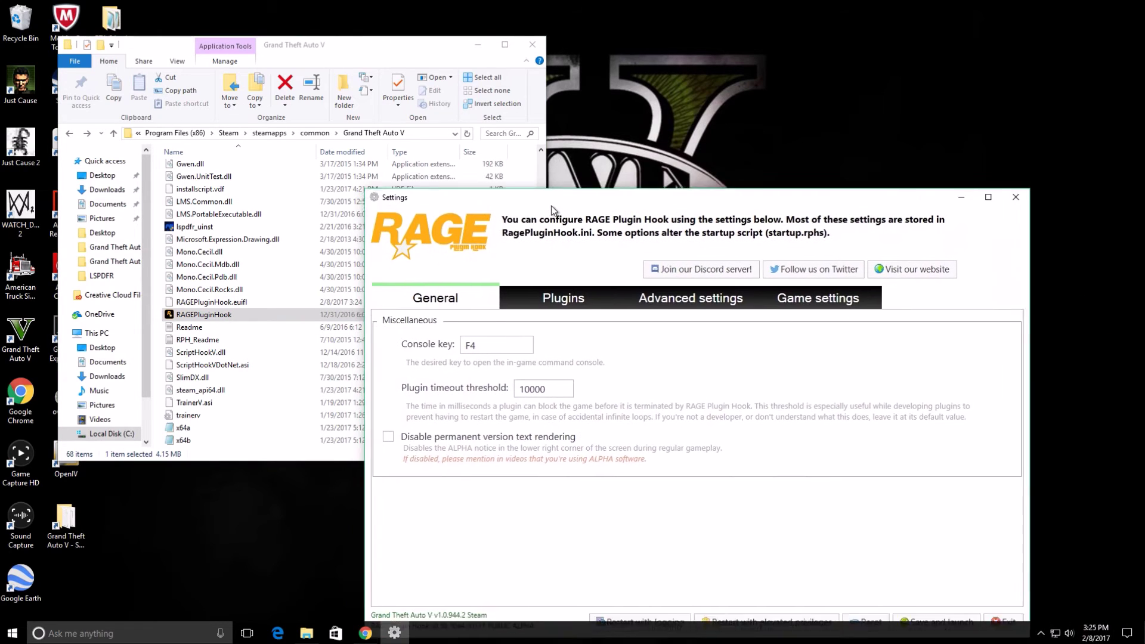
pyautogui.click(592, 237)
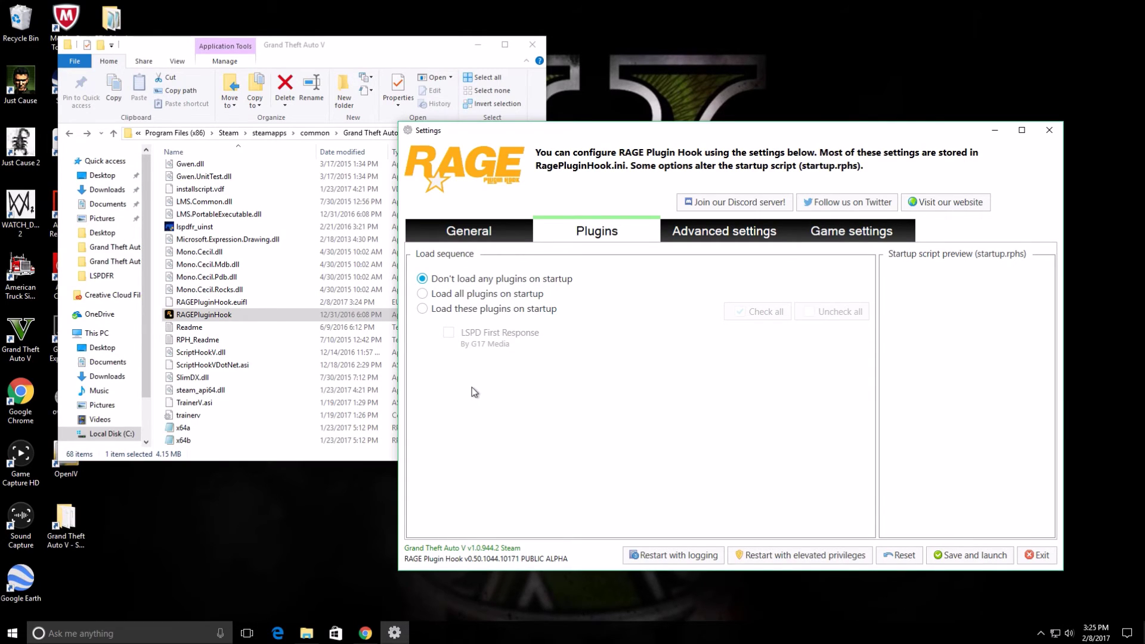
pyautogui.click(422, 309)
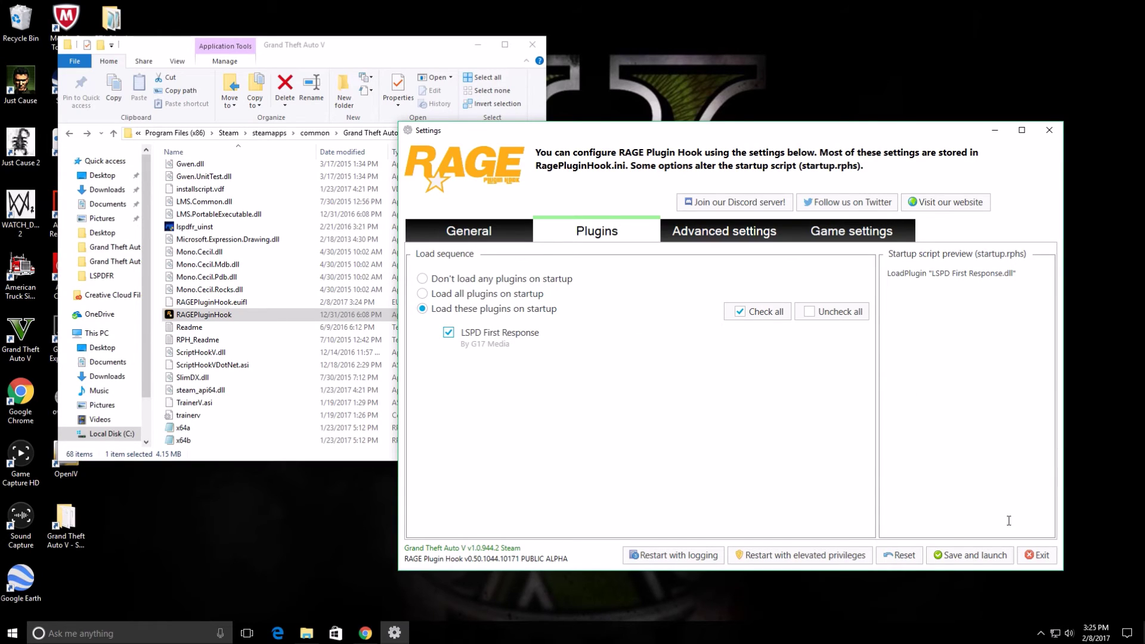
# Step: Save the RAGE Plugin Hook settings and launch GTA V with LSPD First Response 0.3.1 loaded
pyautogui.click(958, 554)
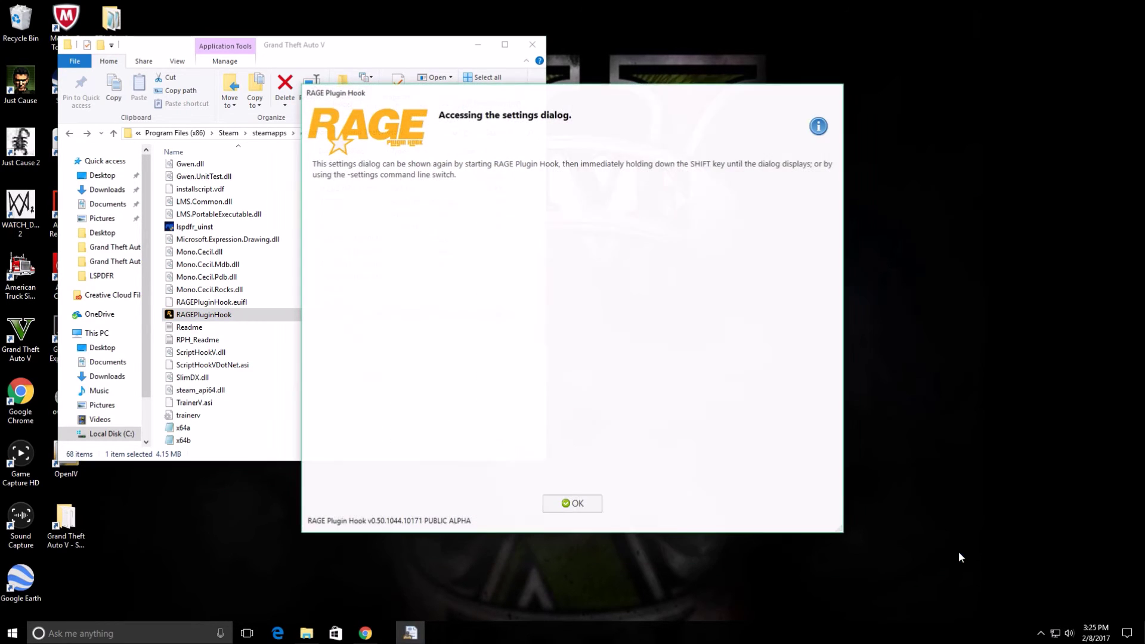
pyautogui.click(570, 506)
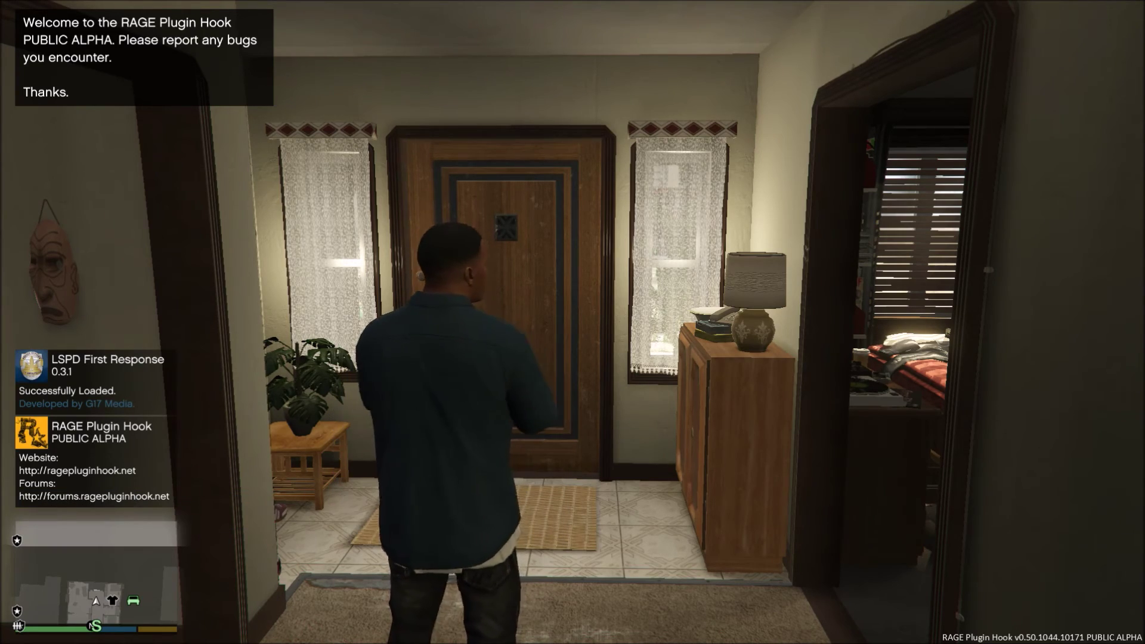
# Step: Walk the character toward the front door and briefly check the plugin console and trainer menu
pyautogui.press('w')
pyautogui.press('w')
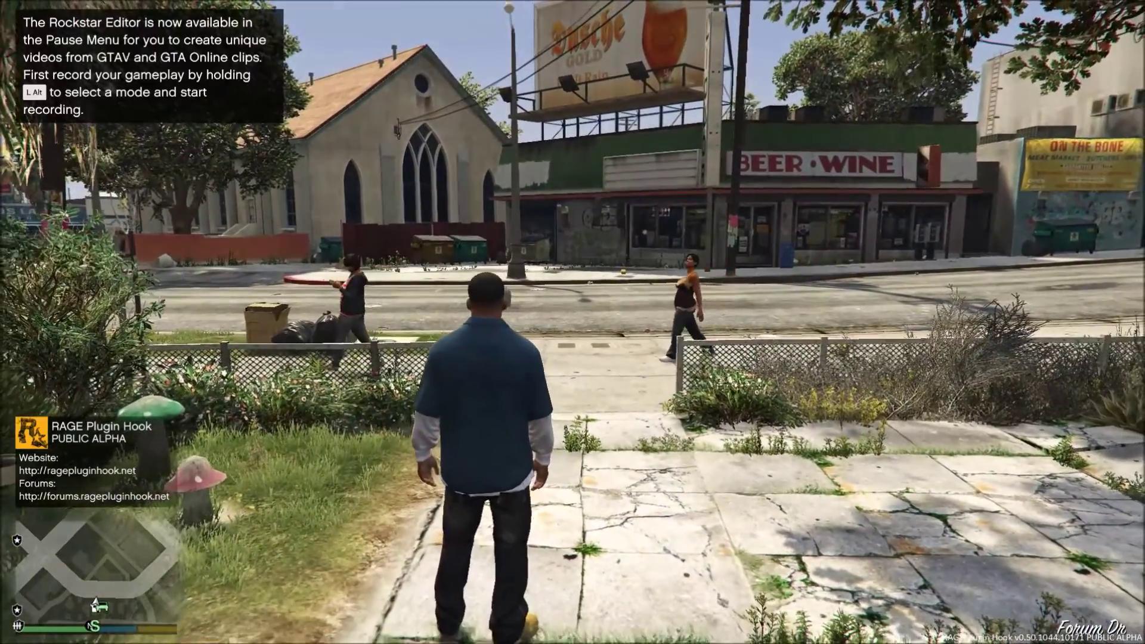
pyautogui.press('F4')
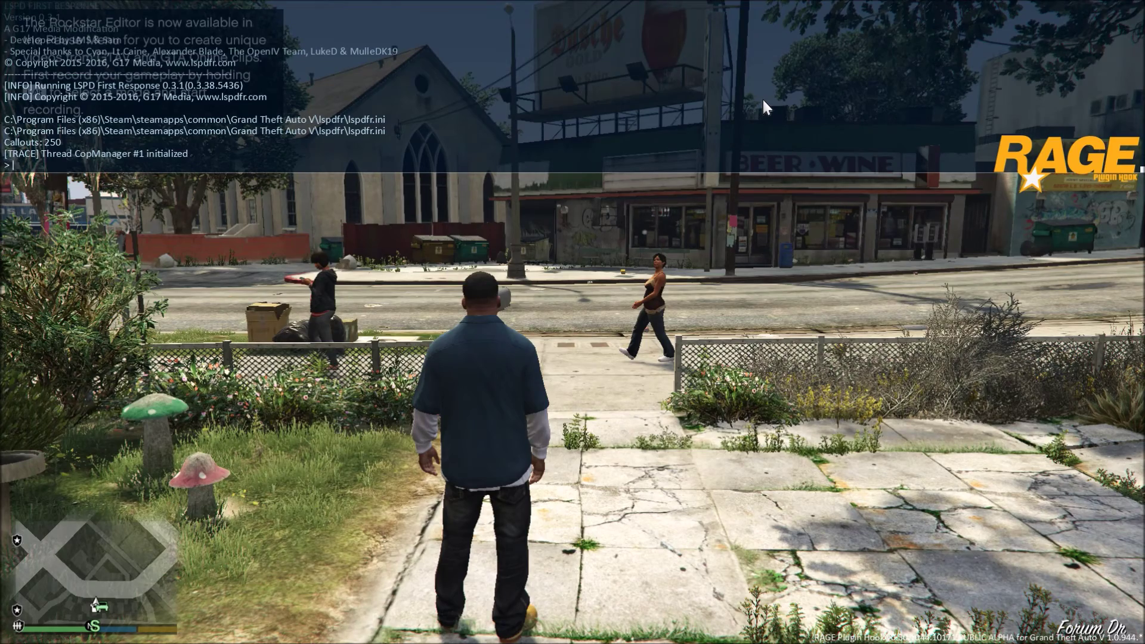
pyautogui.press('F4')
pyautogui.press('F3')
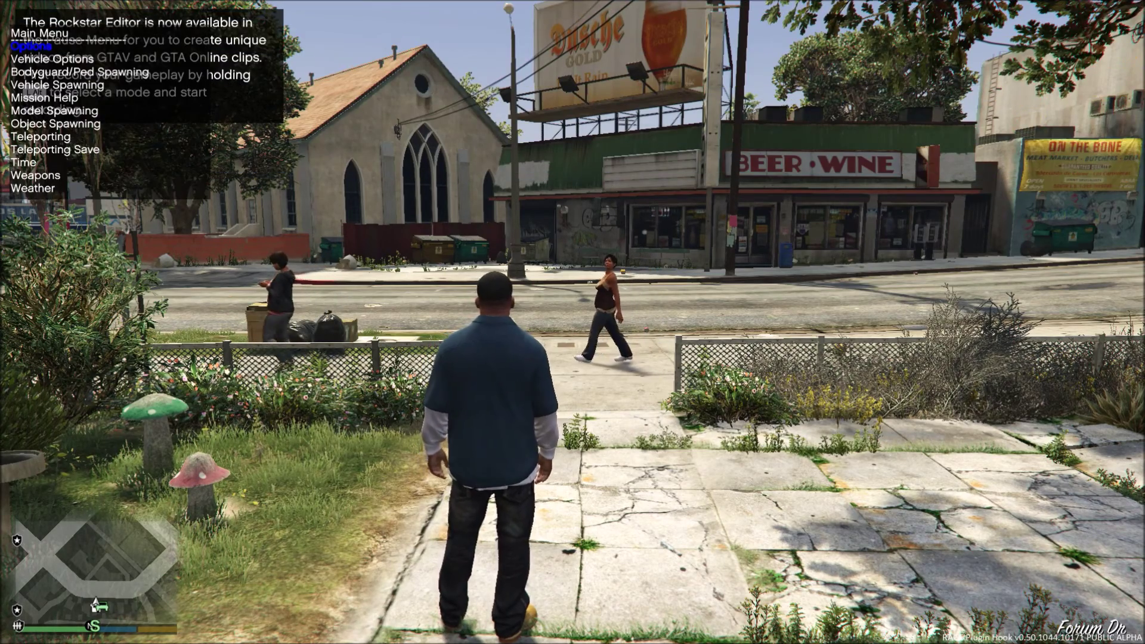
pyautogui.press('F3')
# Step: On the pause-menu map, pan to the city and set a 4098ft GPS waypoint there
pyautogui.press('Escape')
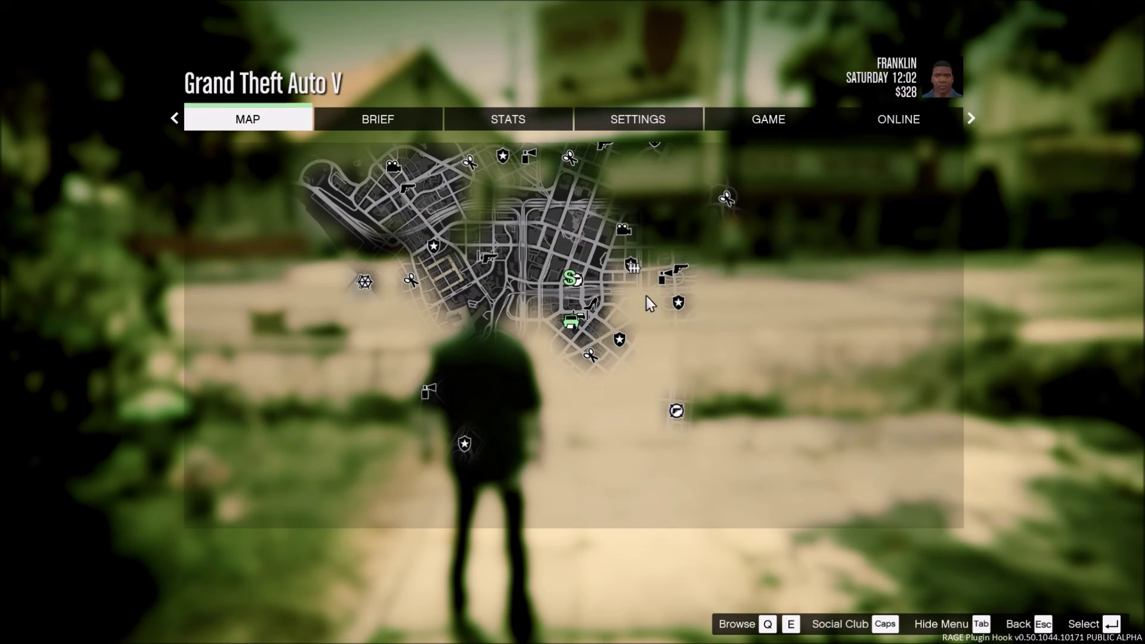
pyautogui.click(498, 334)
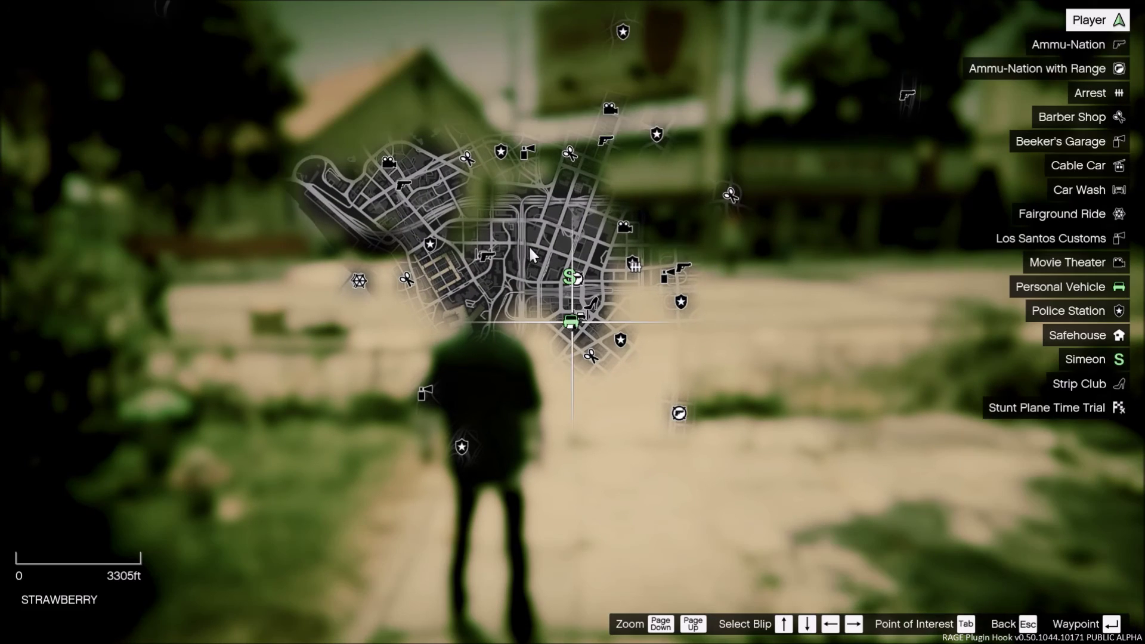
pyautogui.moveTo(666, 206); pyautogui.dragTo(504, 376)
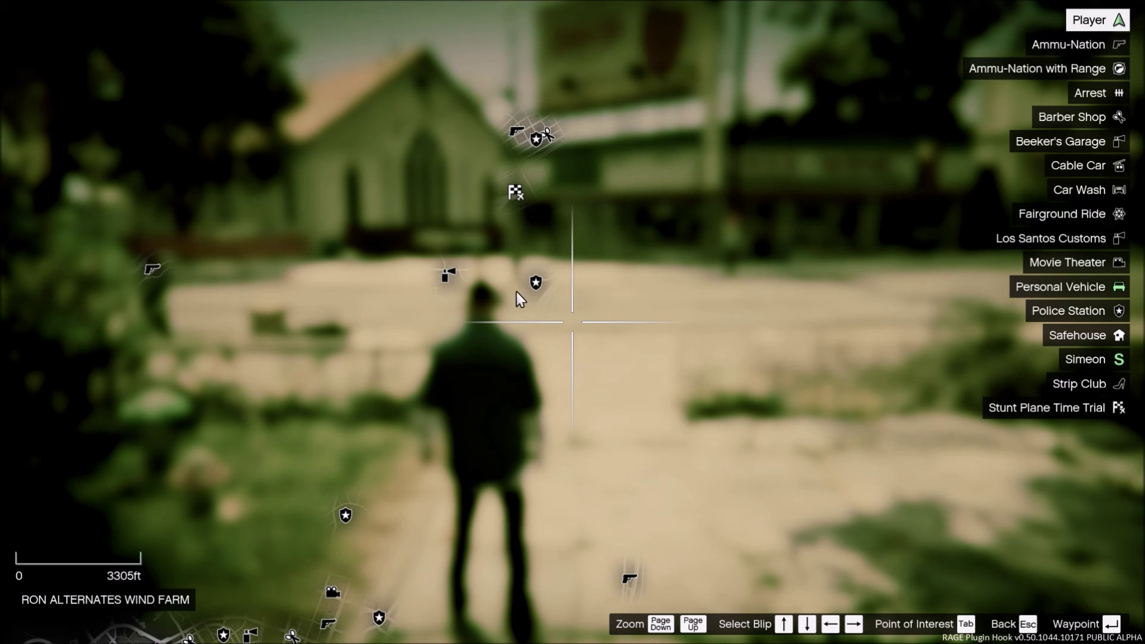
pyautogui.moveTo(356, 204); pyautogui.dragTo(646, 479)
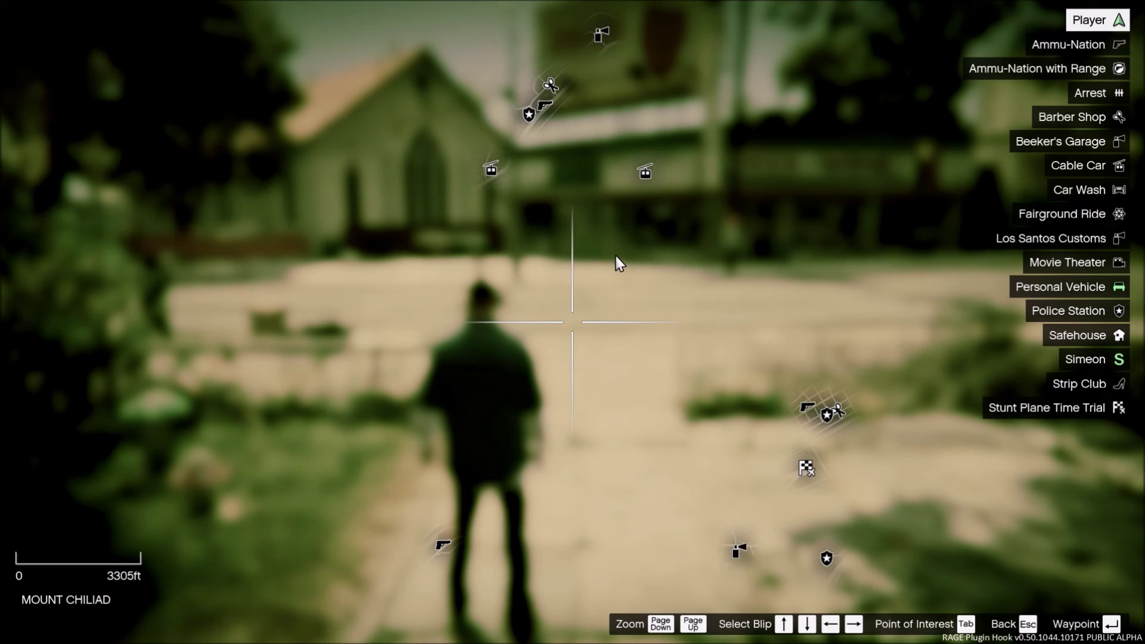
pyautogui.moveTo(567, 134); pyautogui.dragTo(522, 167)
pyautogui.moveTo(558, 353); pyautogui.dragTo(567, 312)
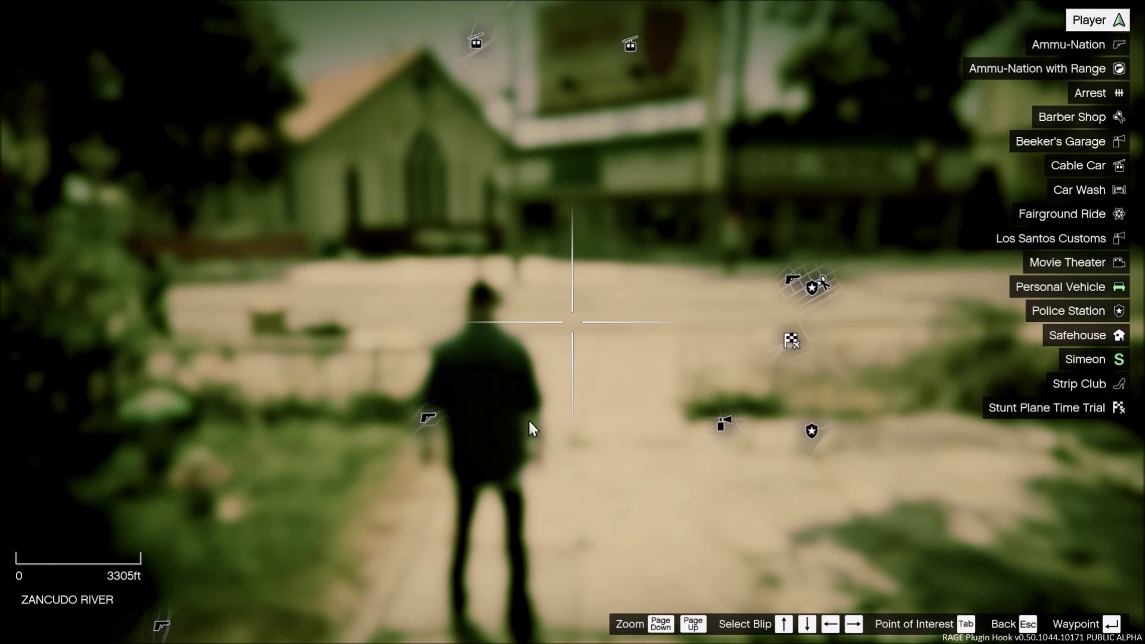
pyautogui.moveTo(529, 424); pyautogui.dragTo(500, 173)
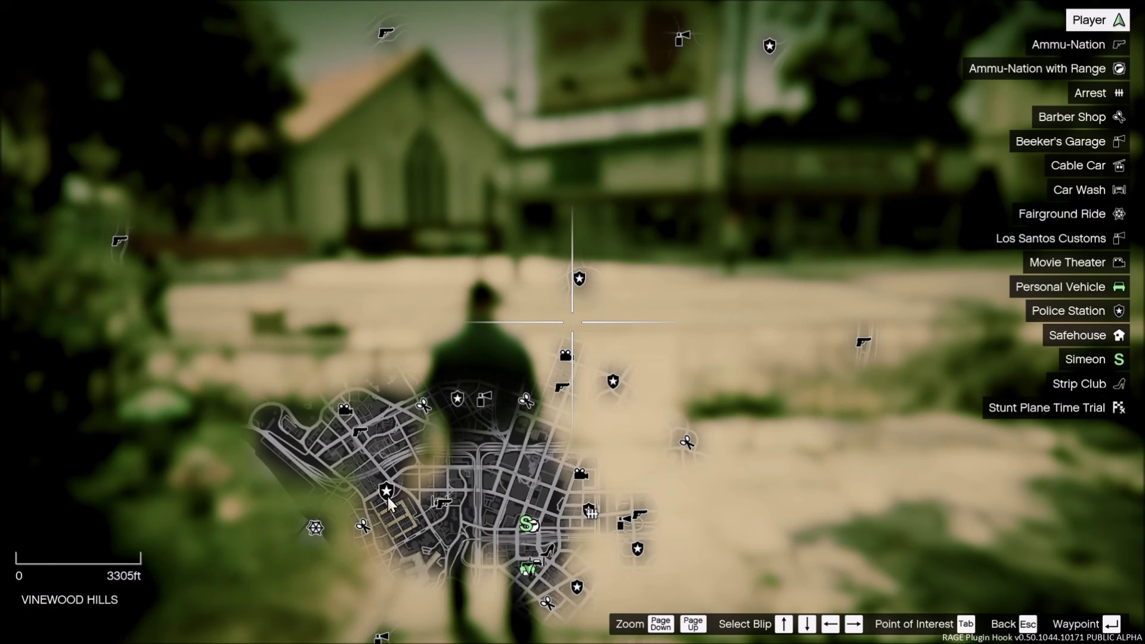
pyautogui.click(385, 498)
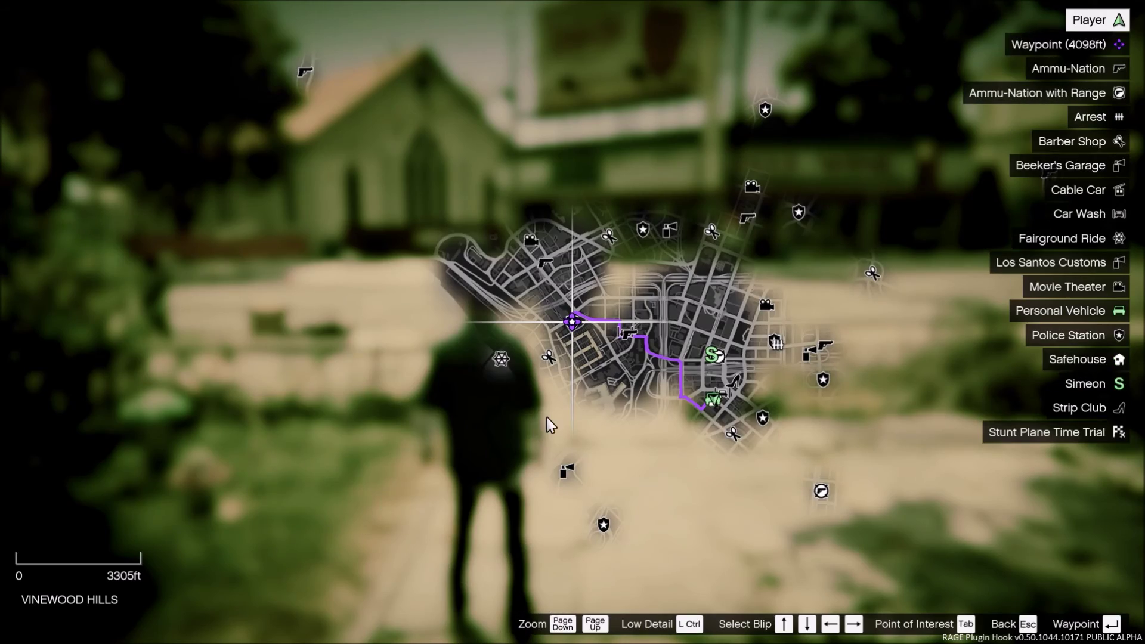
pyautogui.press('Escape')
pyautogui.press('F4')
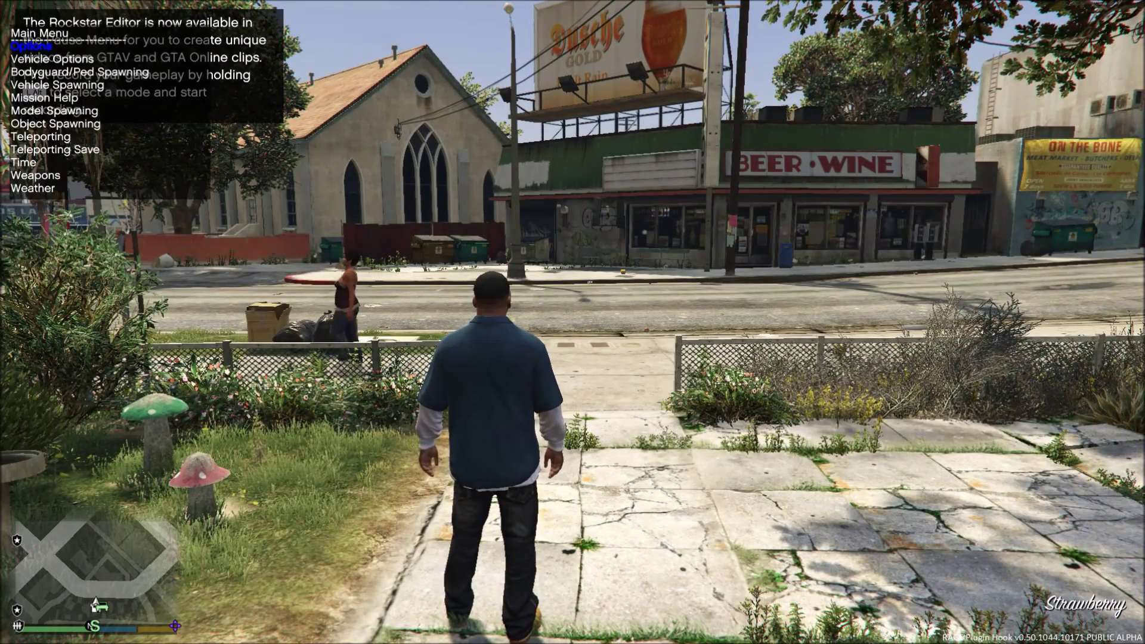
# Step: Use the trainer's Teleporting menu to Teleport to Waypoint outside the Vespucci police station
pyautogui.press('F4')
pyautogui.press('F4')
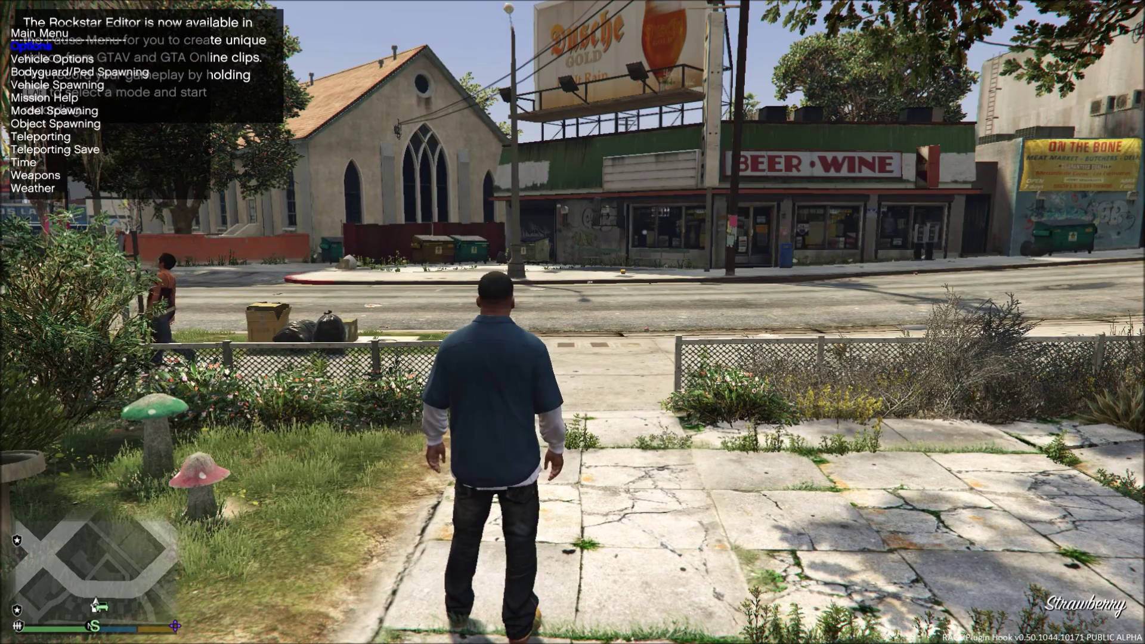
pyautogui.press('Down')
pyautogui.press('Down')
pyautogui.press('Down')
pyautogui.press('Down')
pyautogui.press('Down')
pyautogui.press('Down')
pyautogui.press('Down')
pyautogui.press('Return')
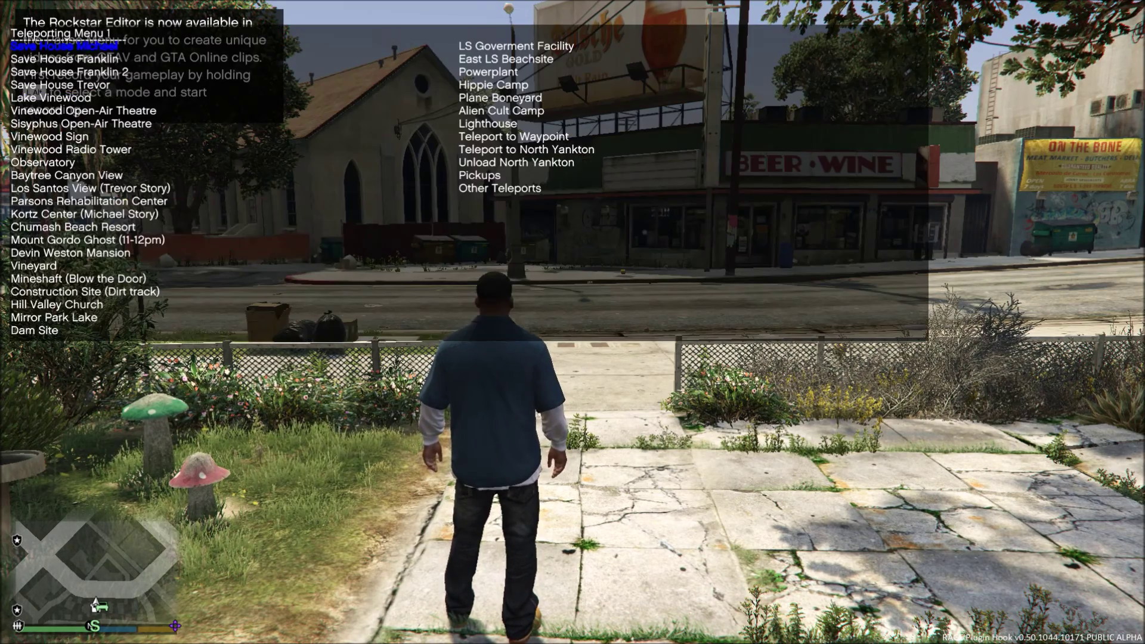
pyautogui.press('Up')
pyautogui.press('Up')
pyautogui.press('Up')
pyautogui.press('Up')
pyautogui.press('Up')
pyautogui.press('Return')
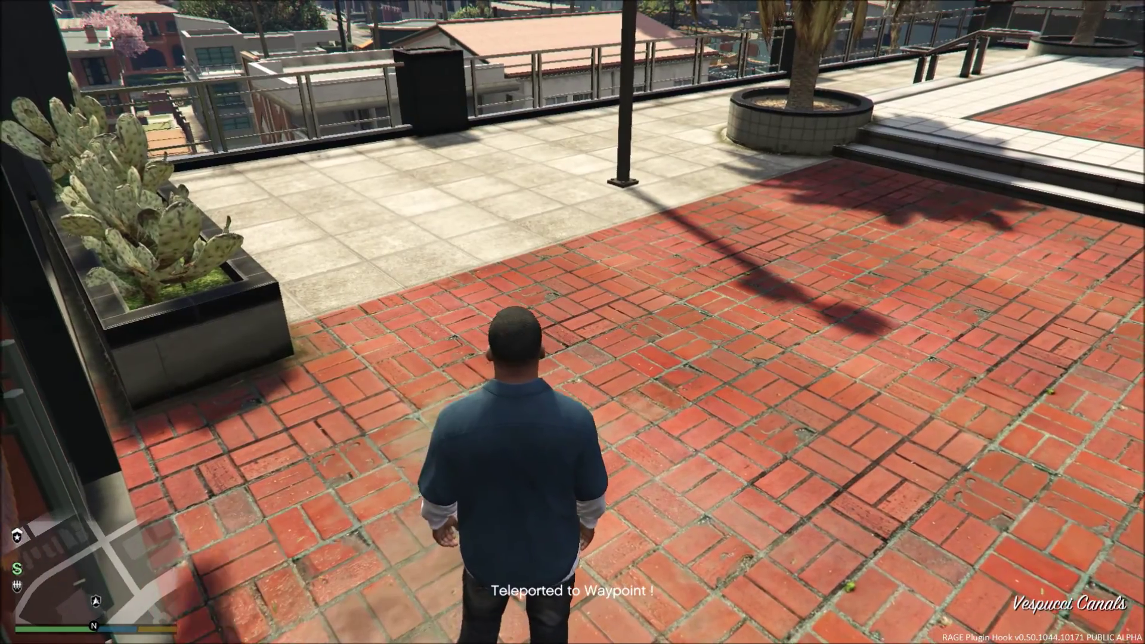
# Step: Turn and walk the player toward the Police Dept station doors
pyautogui.press('a')
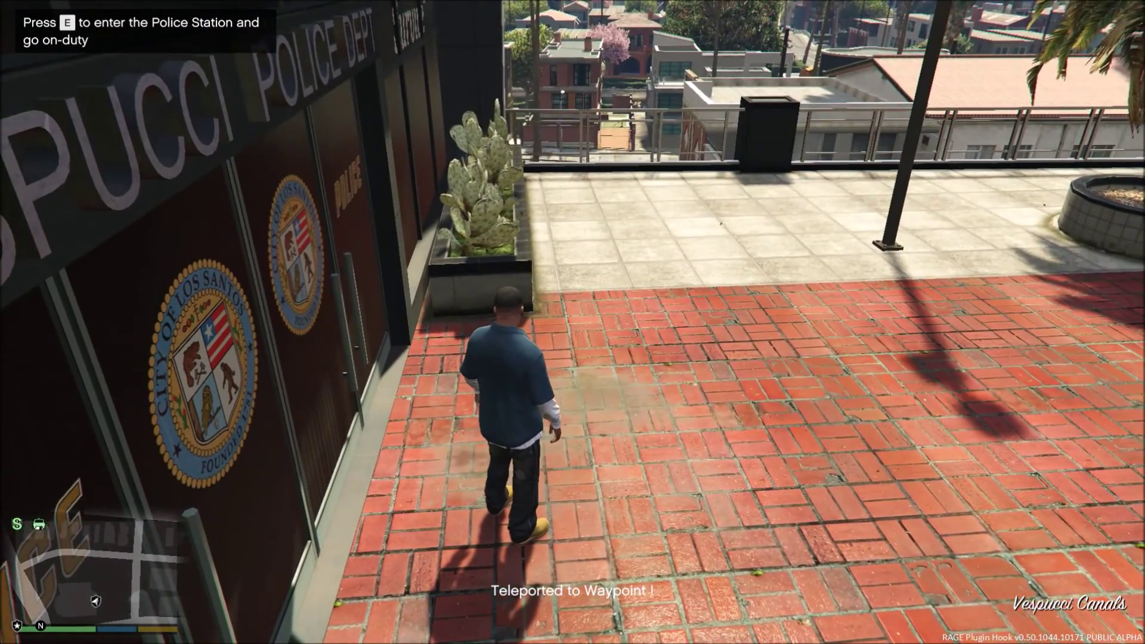
pyautogui.press('F3')
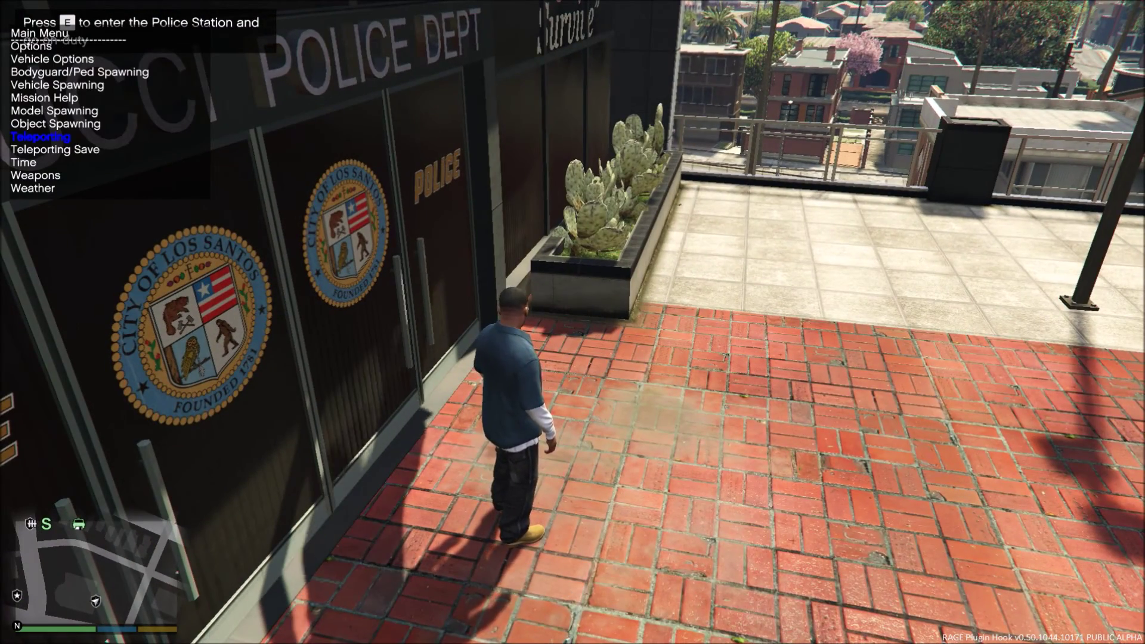
pyautogui.press('F3')
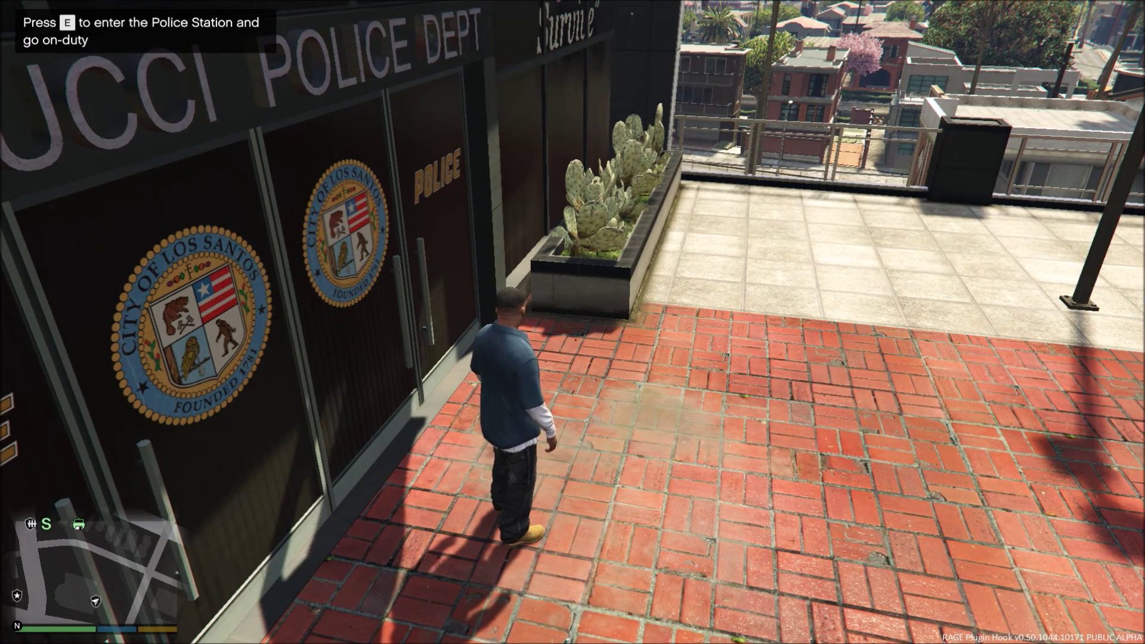
pyautogui.press('w')
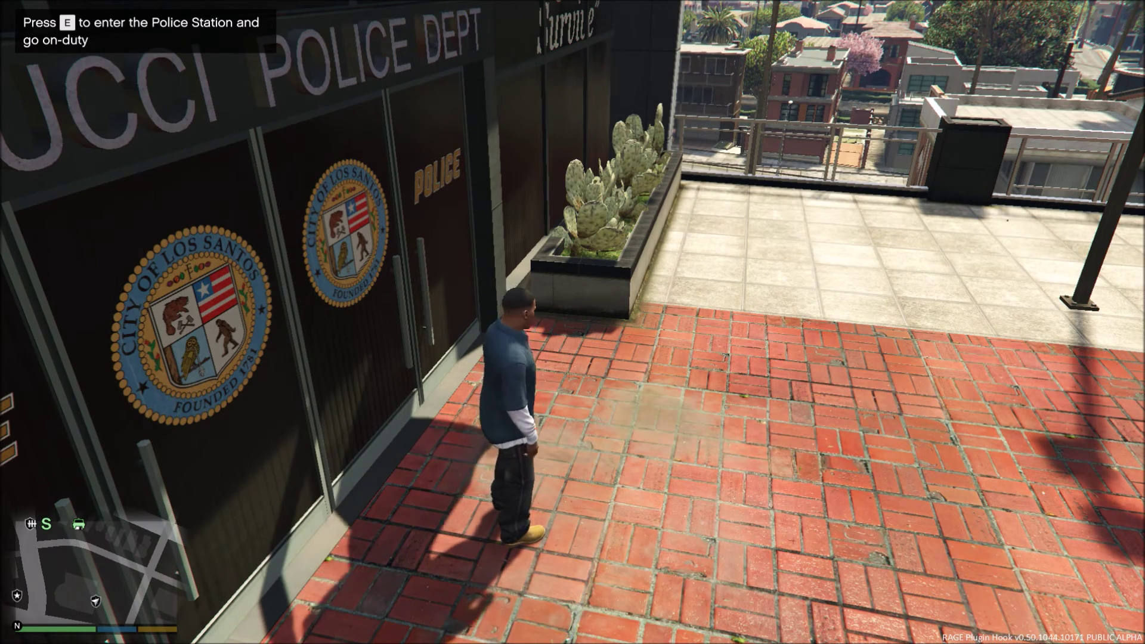
pyautogui.press('c')
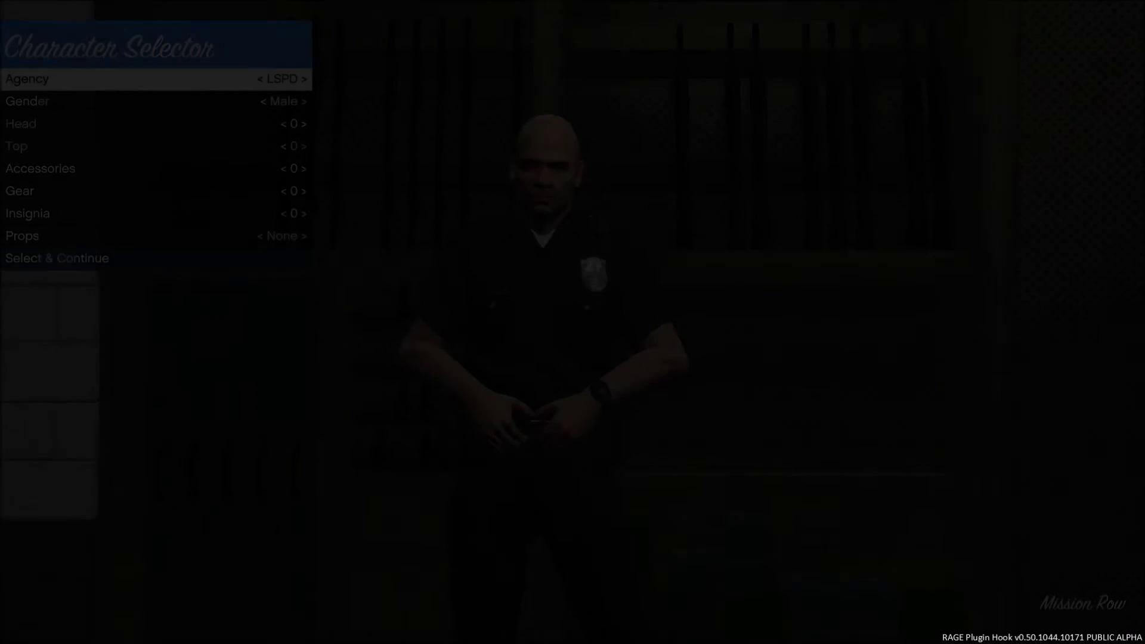
# Step: In the Character Selector, set Agency LSPD, Gender Male and Head 0, then Select & Continue
pyautogui.press('Right')
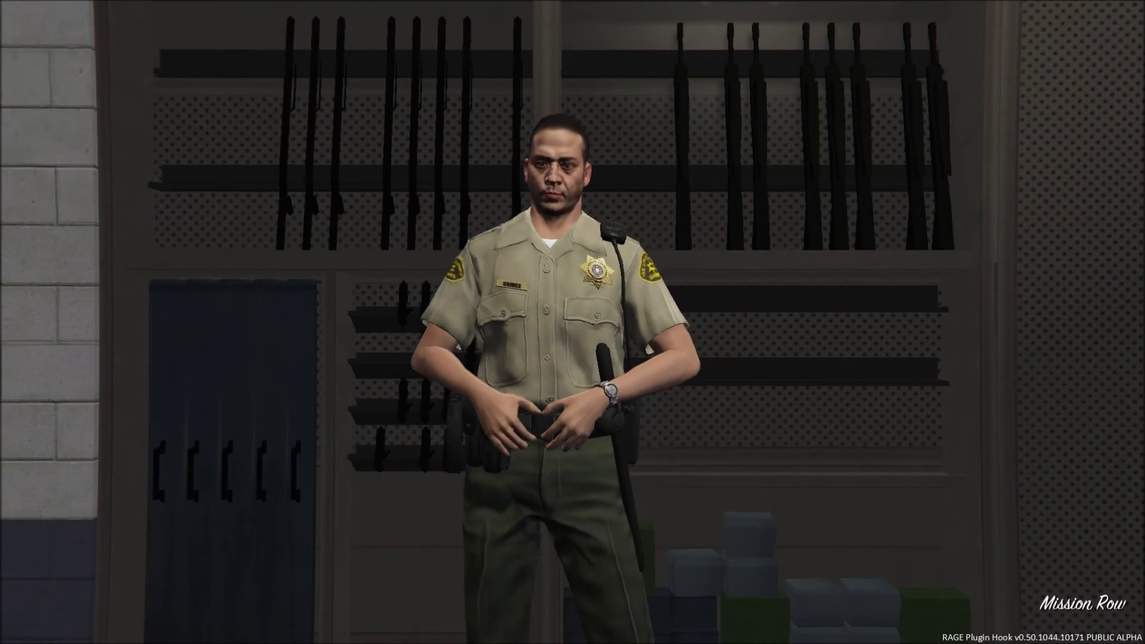
pyautogui.press('Left')
pyautogui.press('Down')
pyautogui.press('Right')
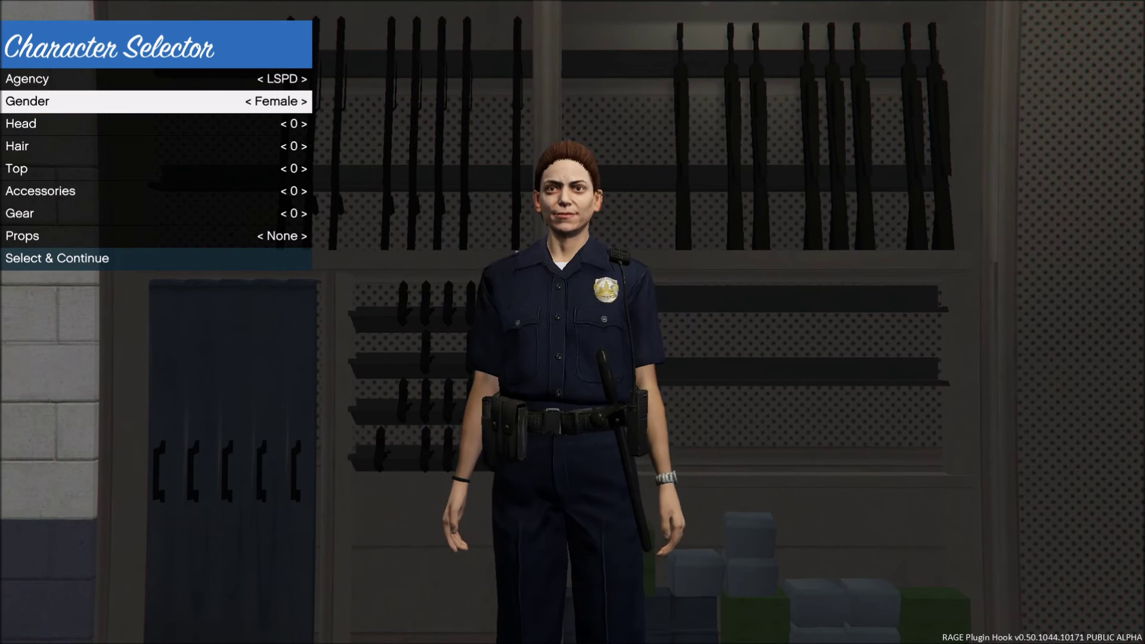
pyautogui.press('Left')
pyautogui.press('Down')
pyautogui.press('Down')
pyautogui.press('Up')
pyautogui.press('Right')
pyautogui.press('Right')
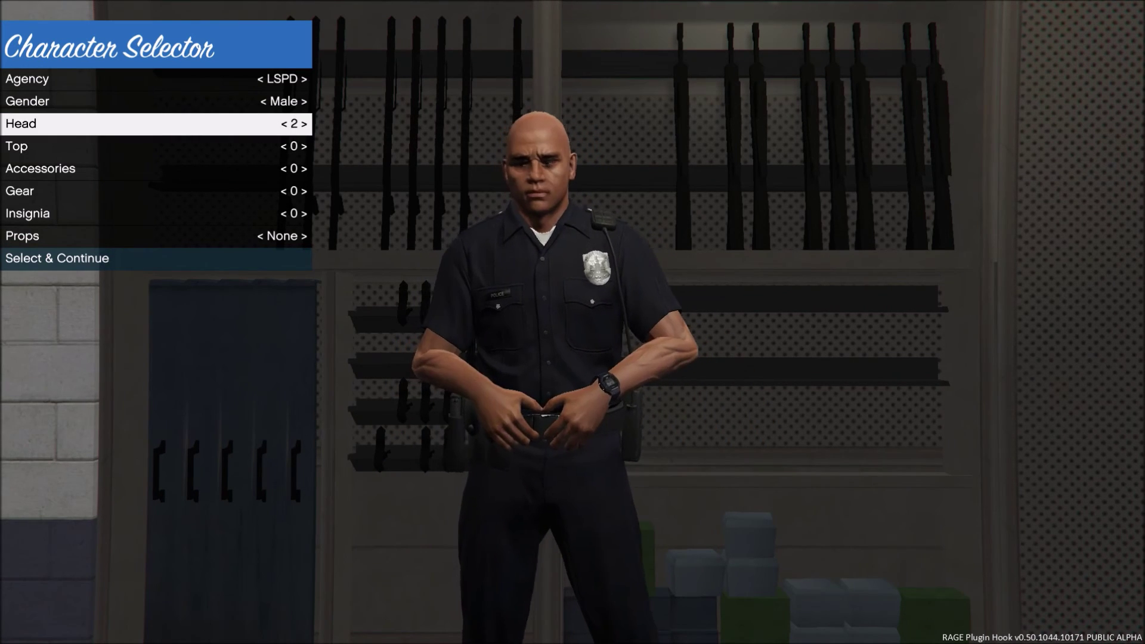
pyautogui.press('Right')
pyautogui.press('Down')
pyautogui.press('Down')
pyautogui.press('Down')
pyautogui.press('Down')
pyautogui.press('Down')
pyautogui.press('Down')
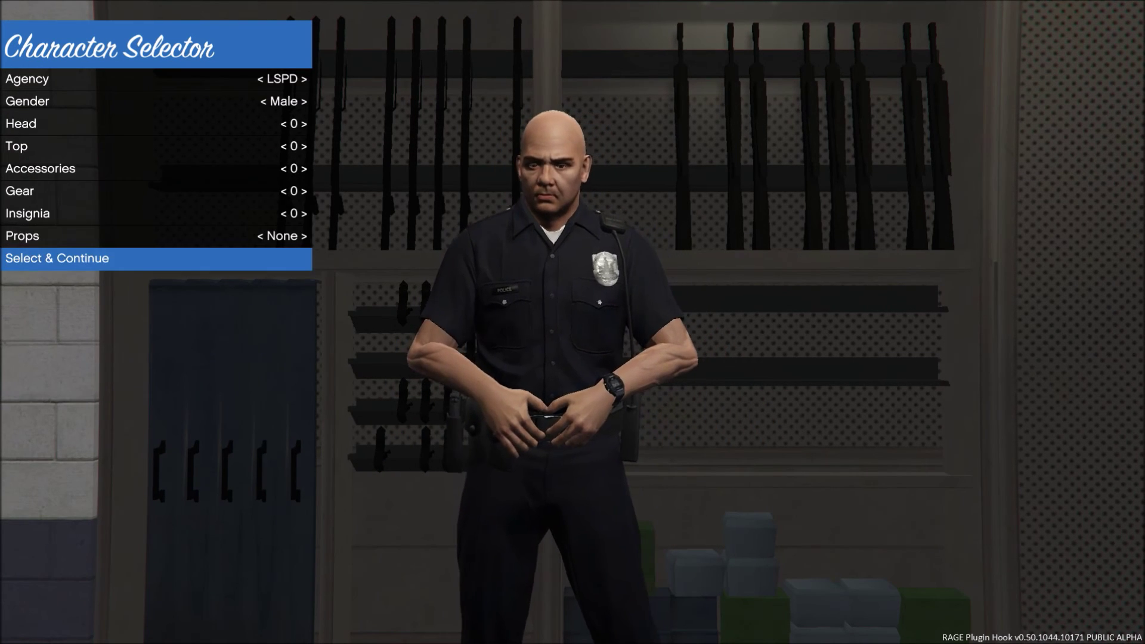
pyautogui.press('Return')
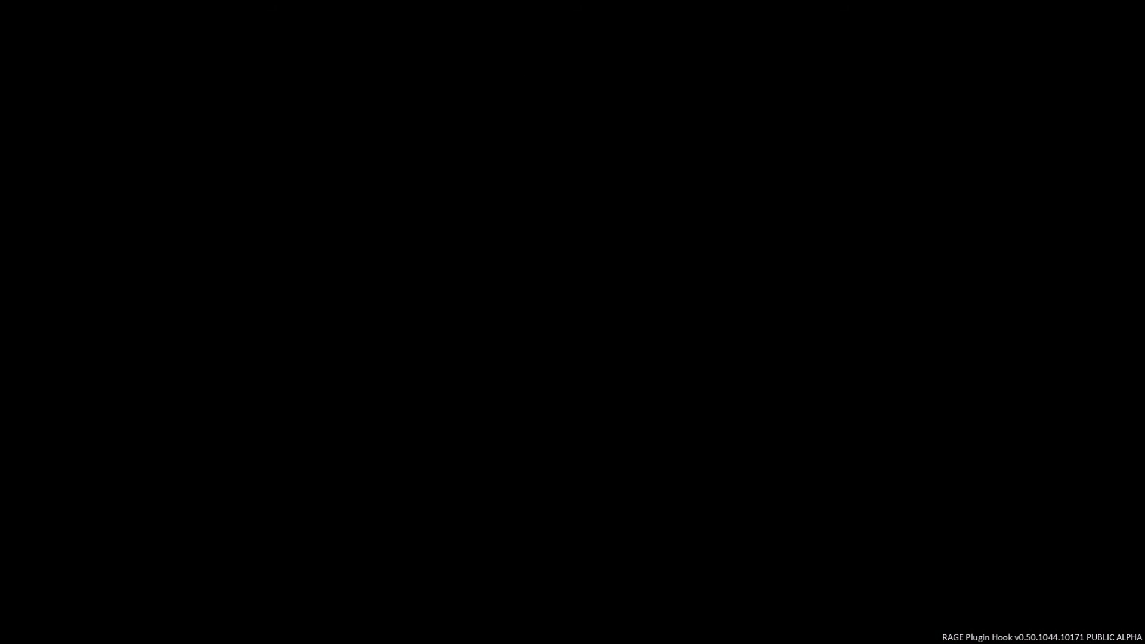
# Step: In the Vehicle Selector, choose the Police Buffalo with Siren On and Extra 1 On
pyautogui.press('Right')
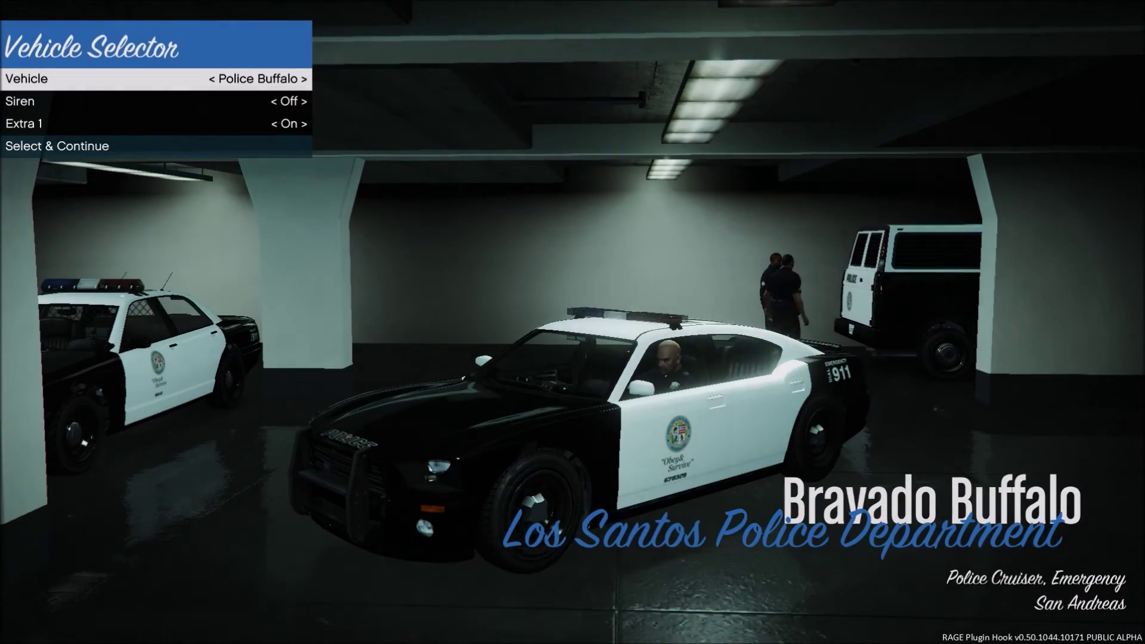
pyautogui.press('Right')
pyautogui.press('Left')
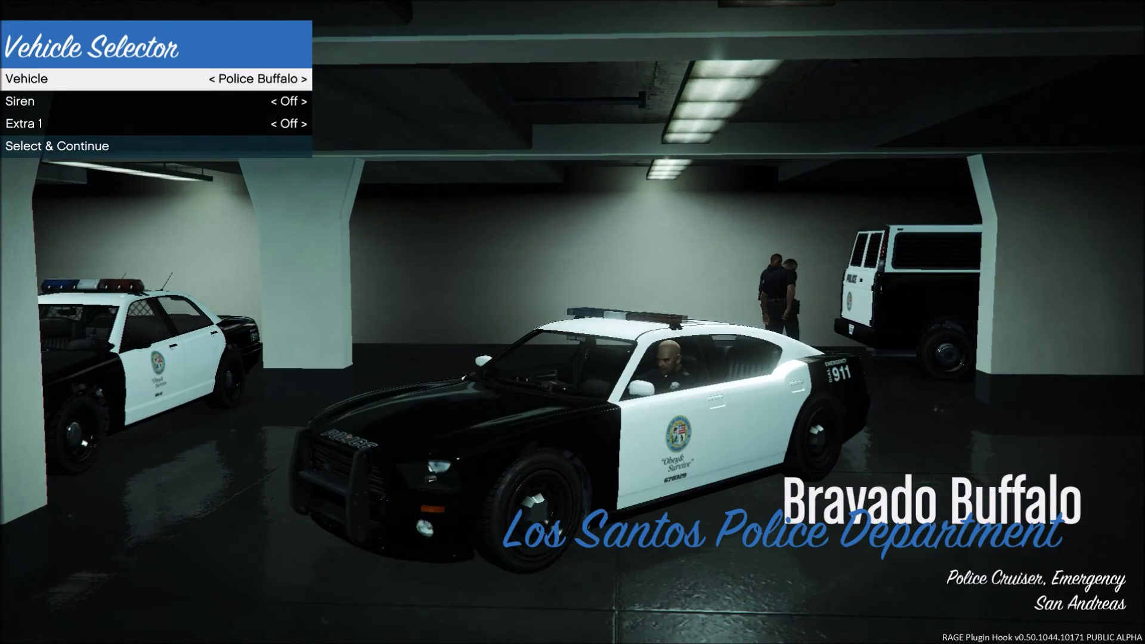
pyautogui.press('Left')
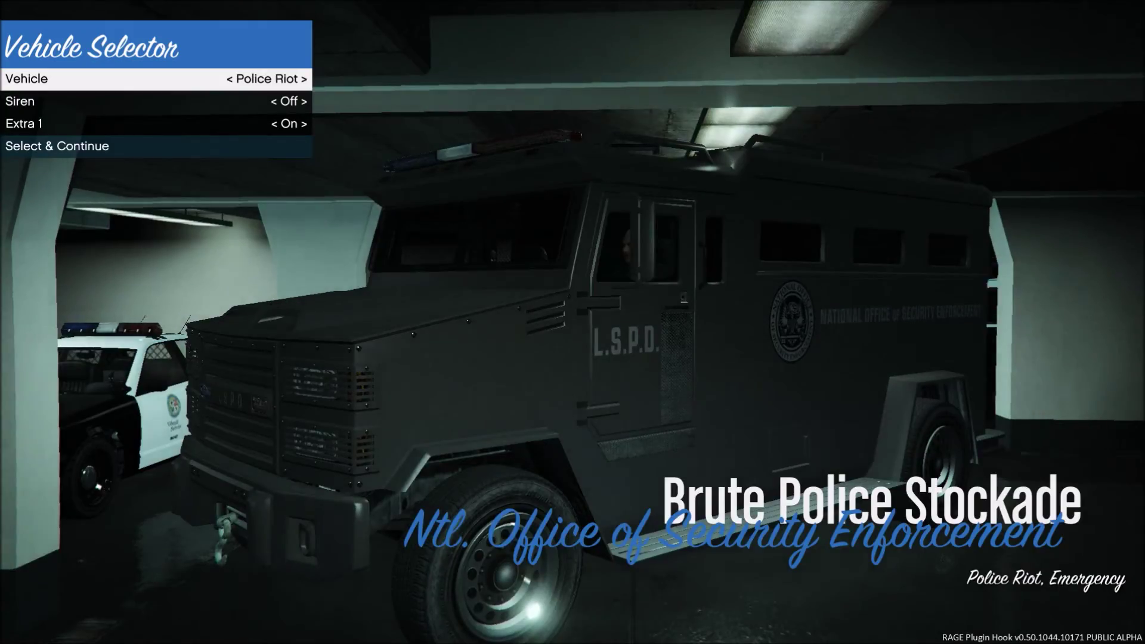
pyautogui.press('Right')
pyautogui.press('Right')
pyautogui.press('Down')
pyautogui.press('Right')
pyautogui.press('Down')
pyautogui.press('Right')
pyautogui.press('Down')
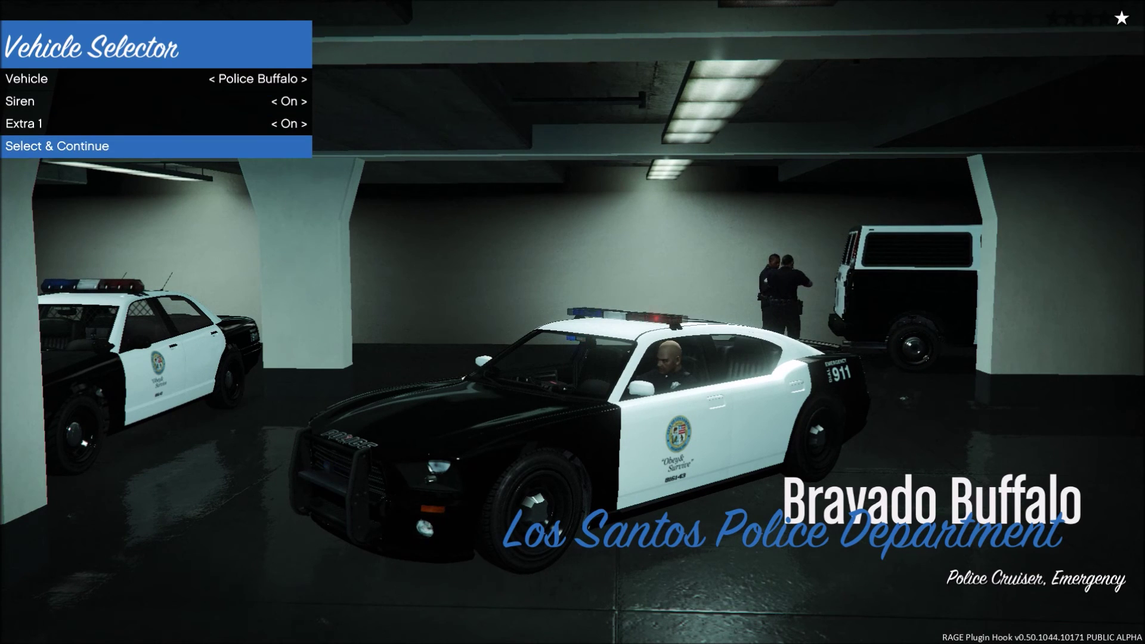
pyautogui.press('Return')
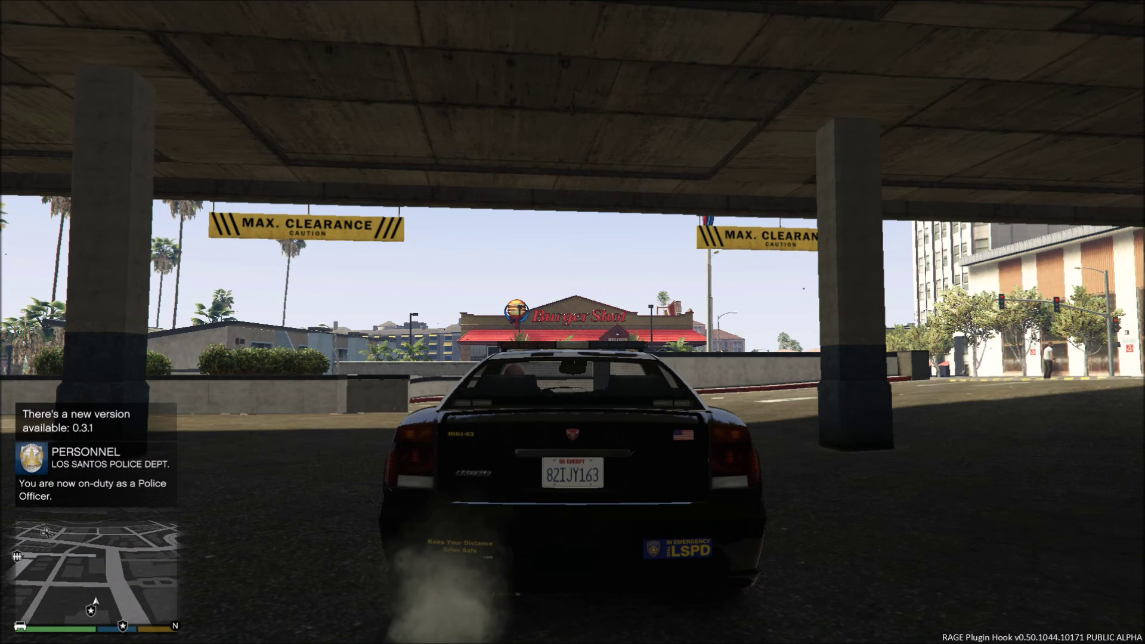
# Step: Drive out of the garage and set Available for Calls to No on the Radio page
pyautogui.press('w')
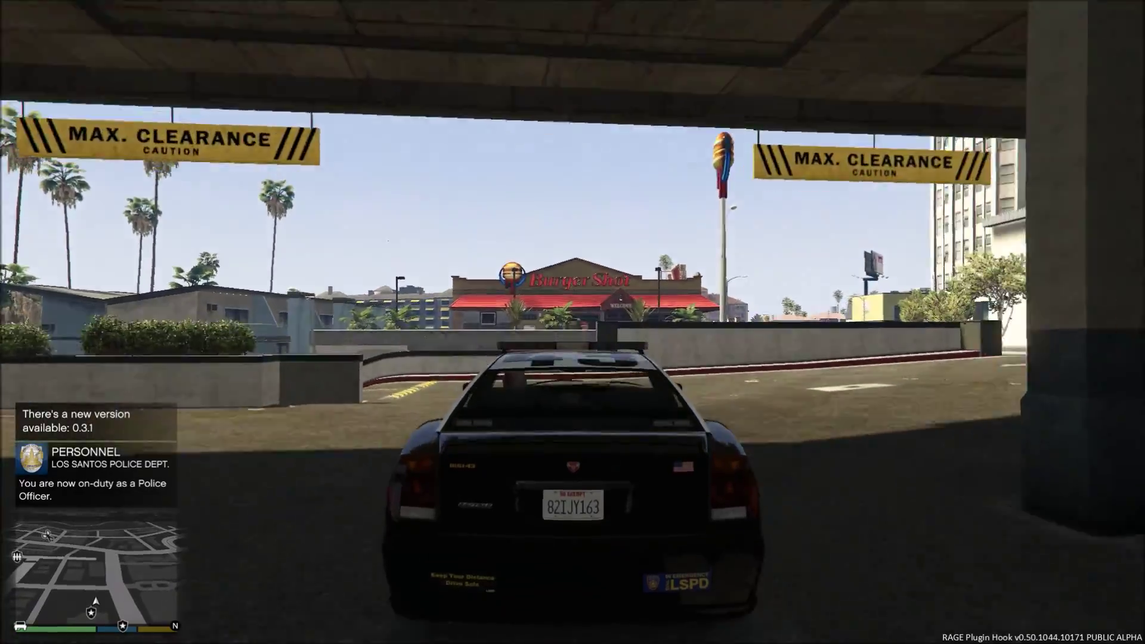
pyautogui.press('d')
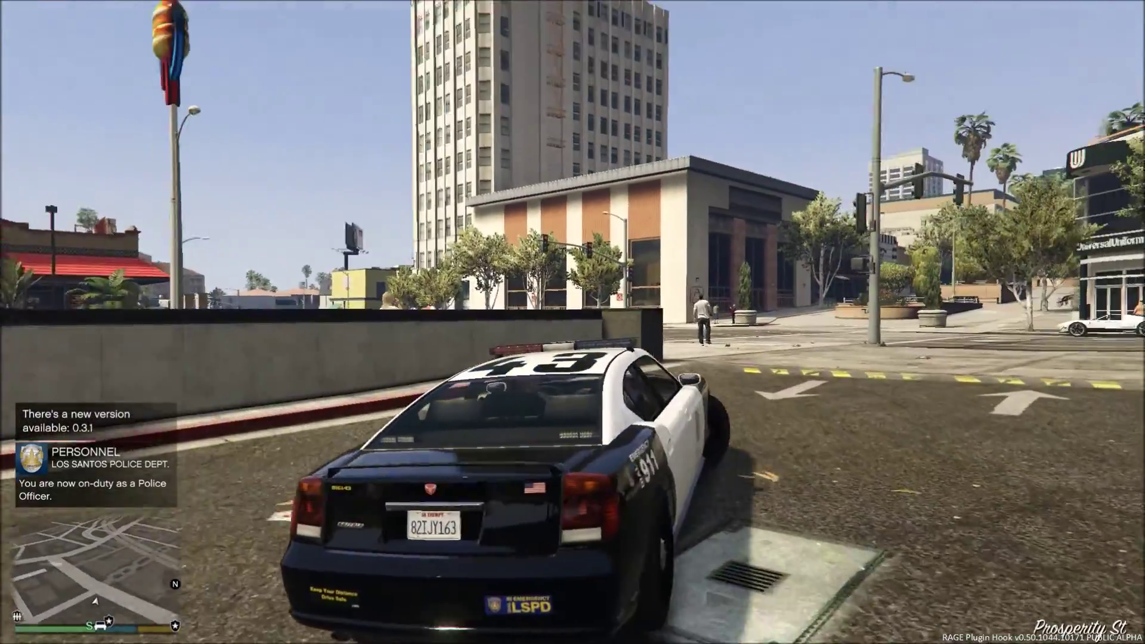
pyautogui.press('F6')
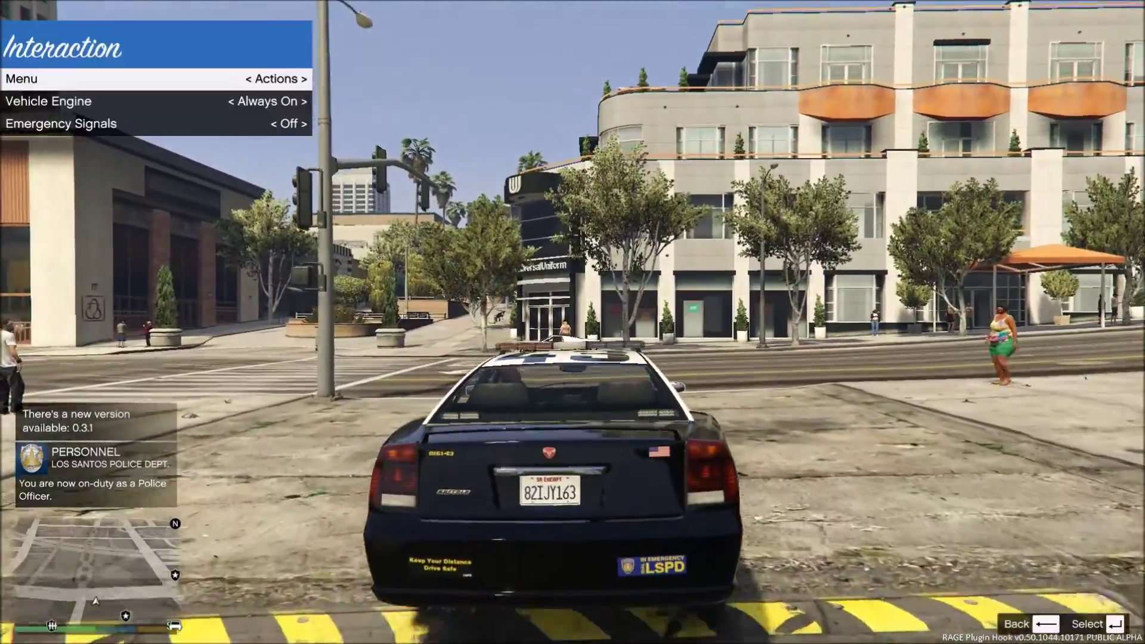
pyautogui.press('Right')
pyautogui.press('Down')
pyautogui.press('Right')
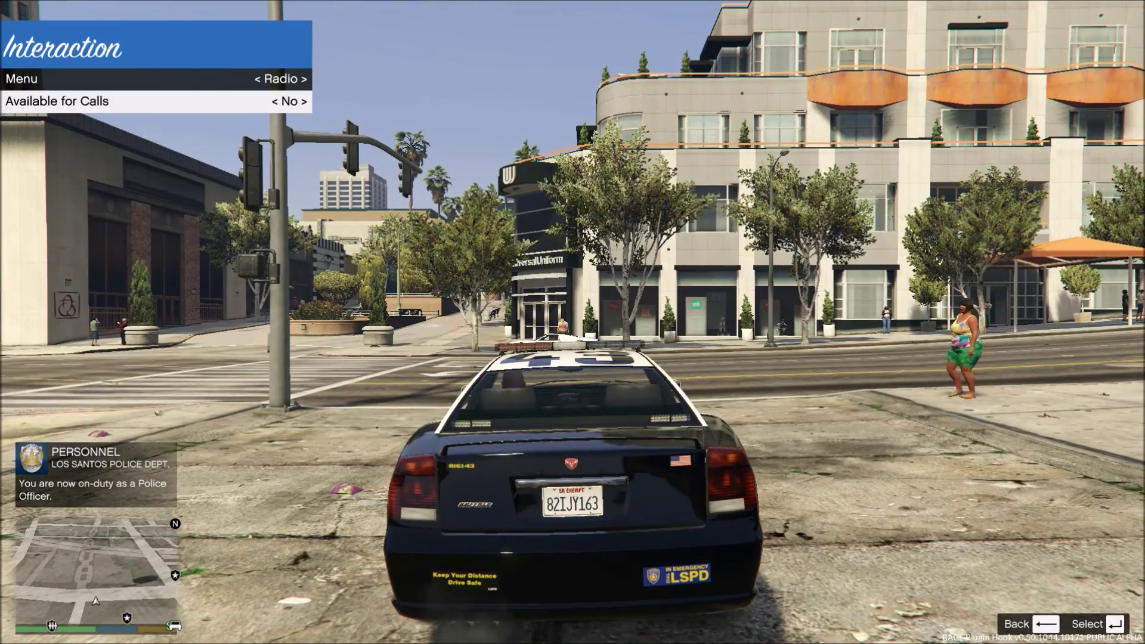
pyautogui.press('BackSpace')
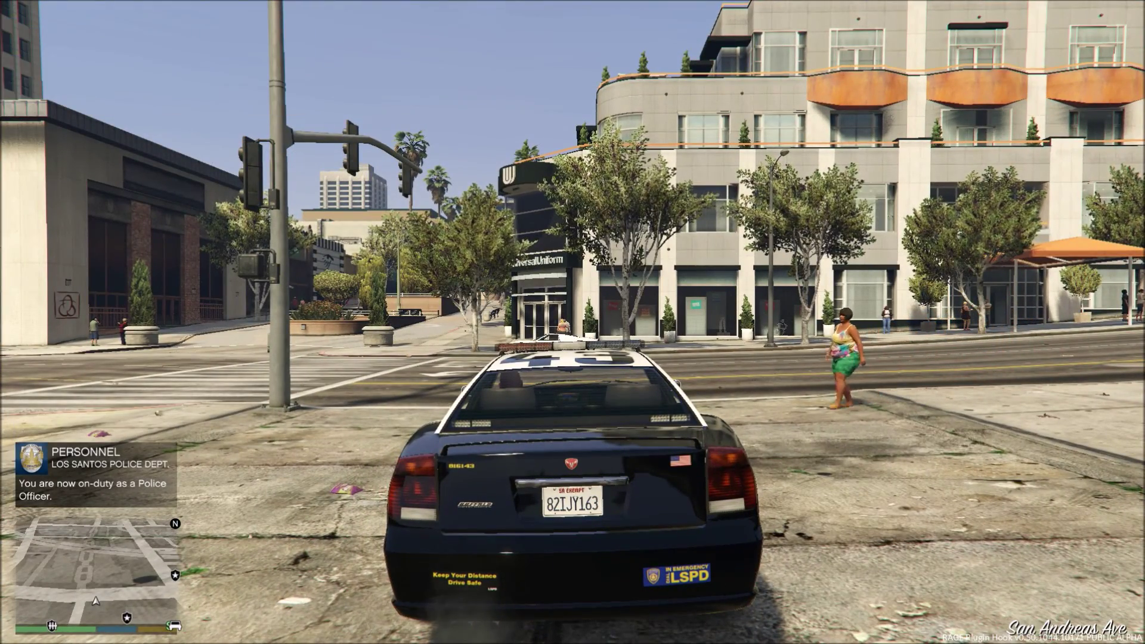